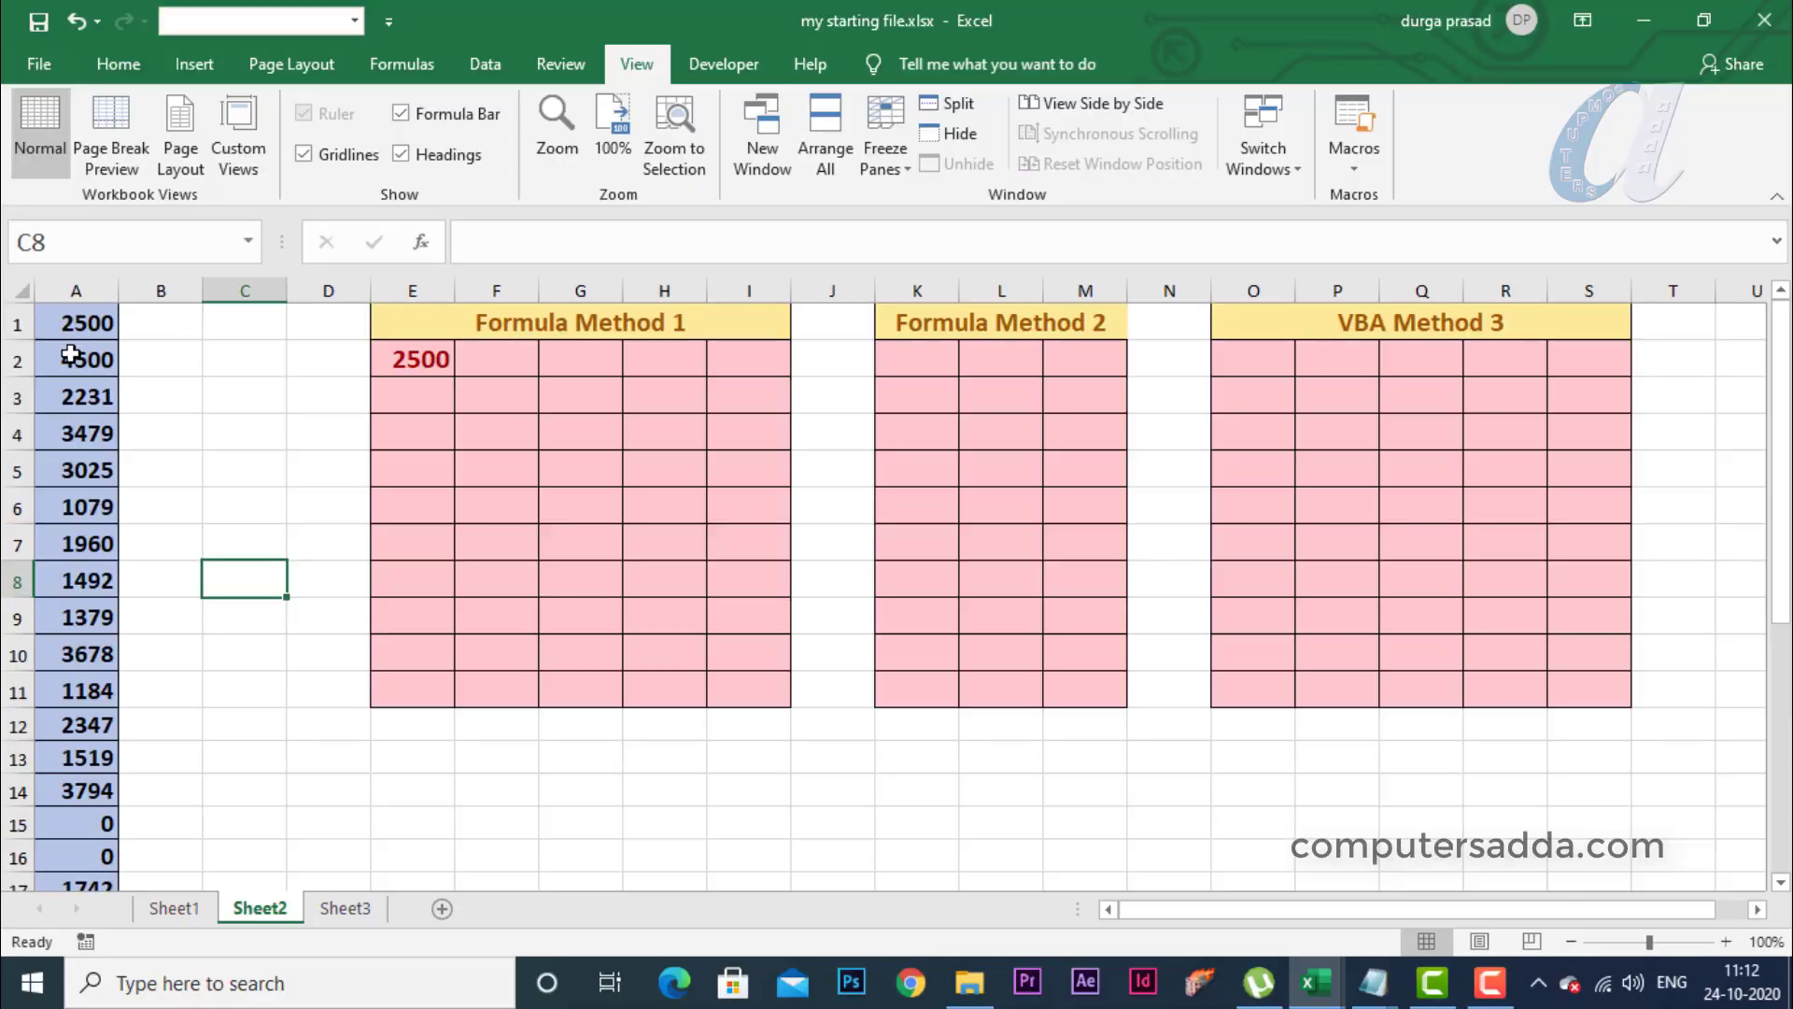
Fill the formula in cell E2 across to G2 and down to row 11 of the Formula Method 1 table
{"action": "scroll", "coordinate": [84, 374], "scroll_direction": "down", "scroll_amount": 9}
{"action": "scroll", "coordinate": [99, 519], "scroll_direction": "up", "scroll_amount": 9}
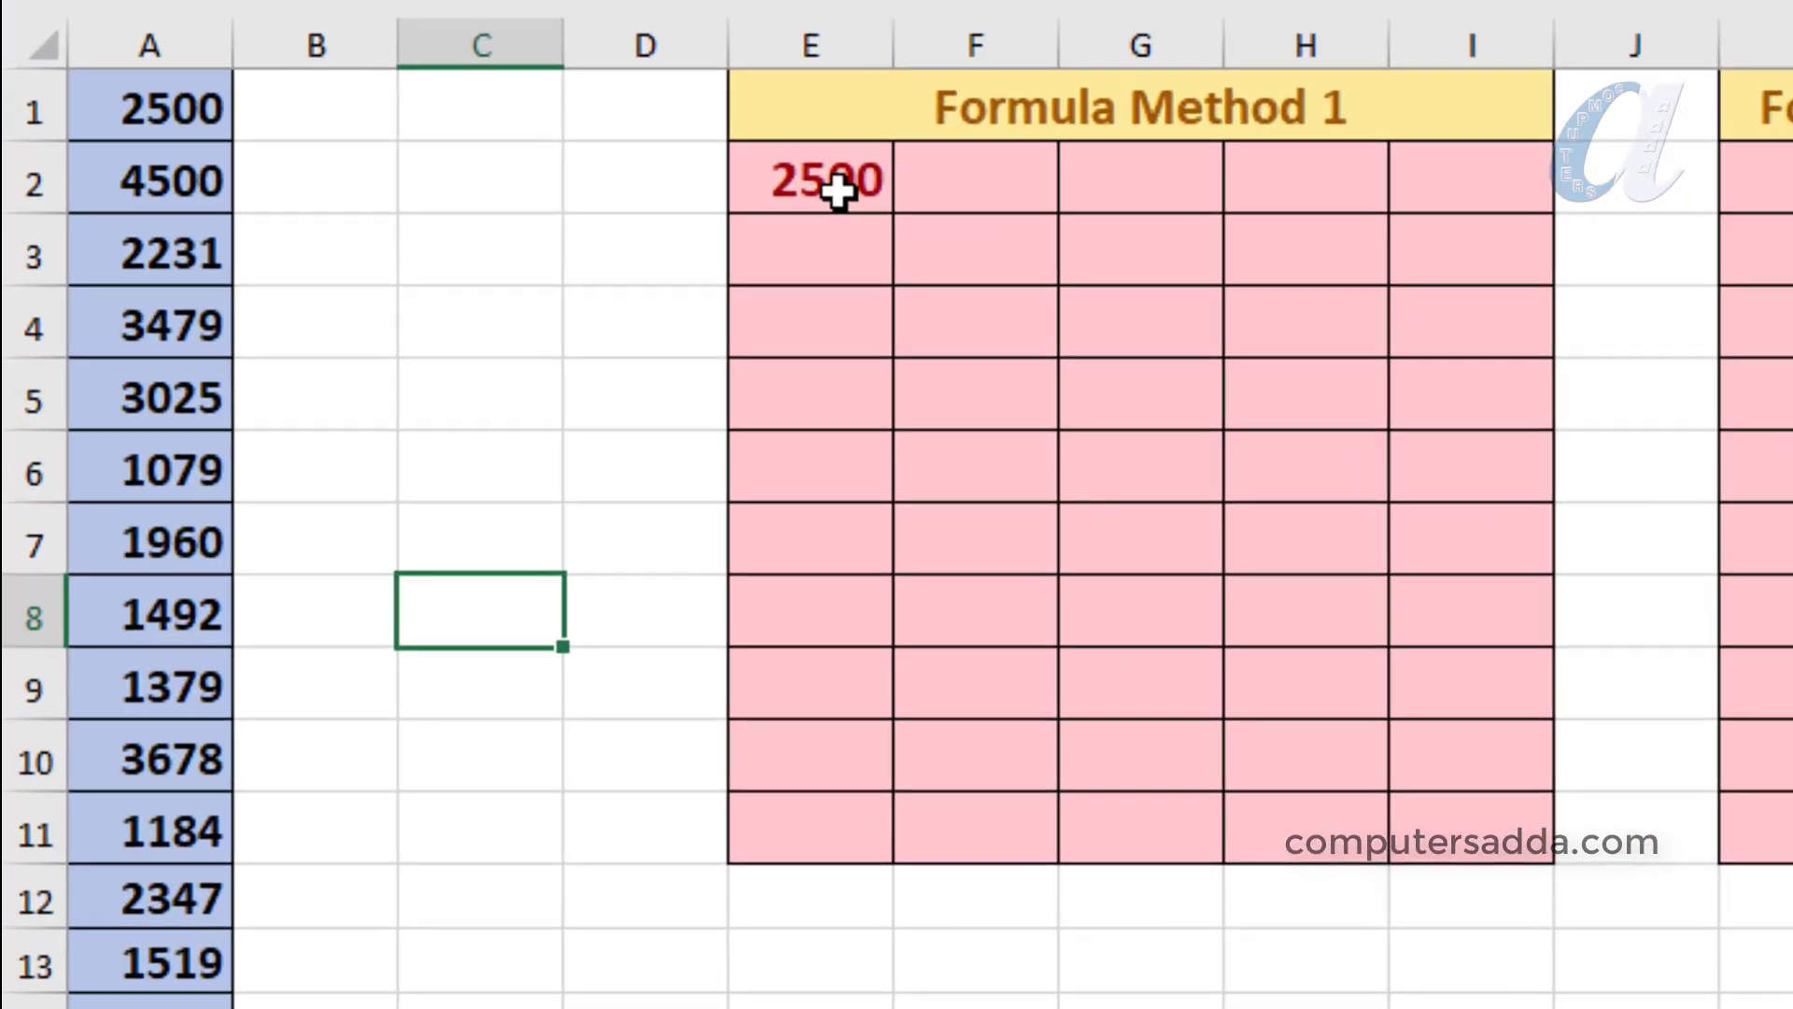
{"action": "left_click", "coordinate": [838, 192]}
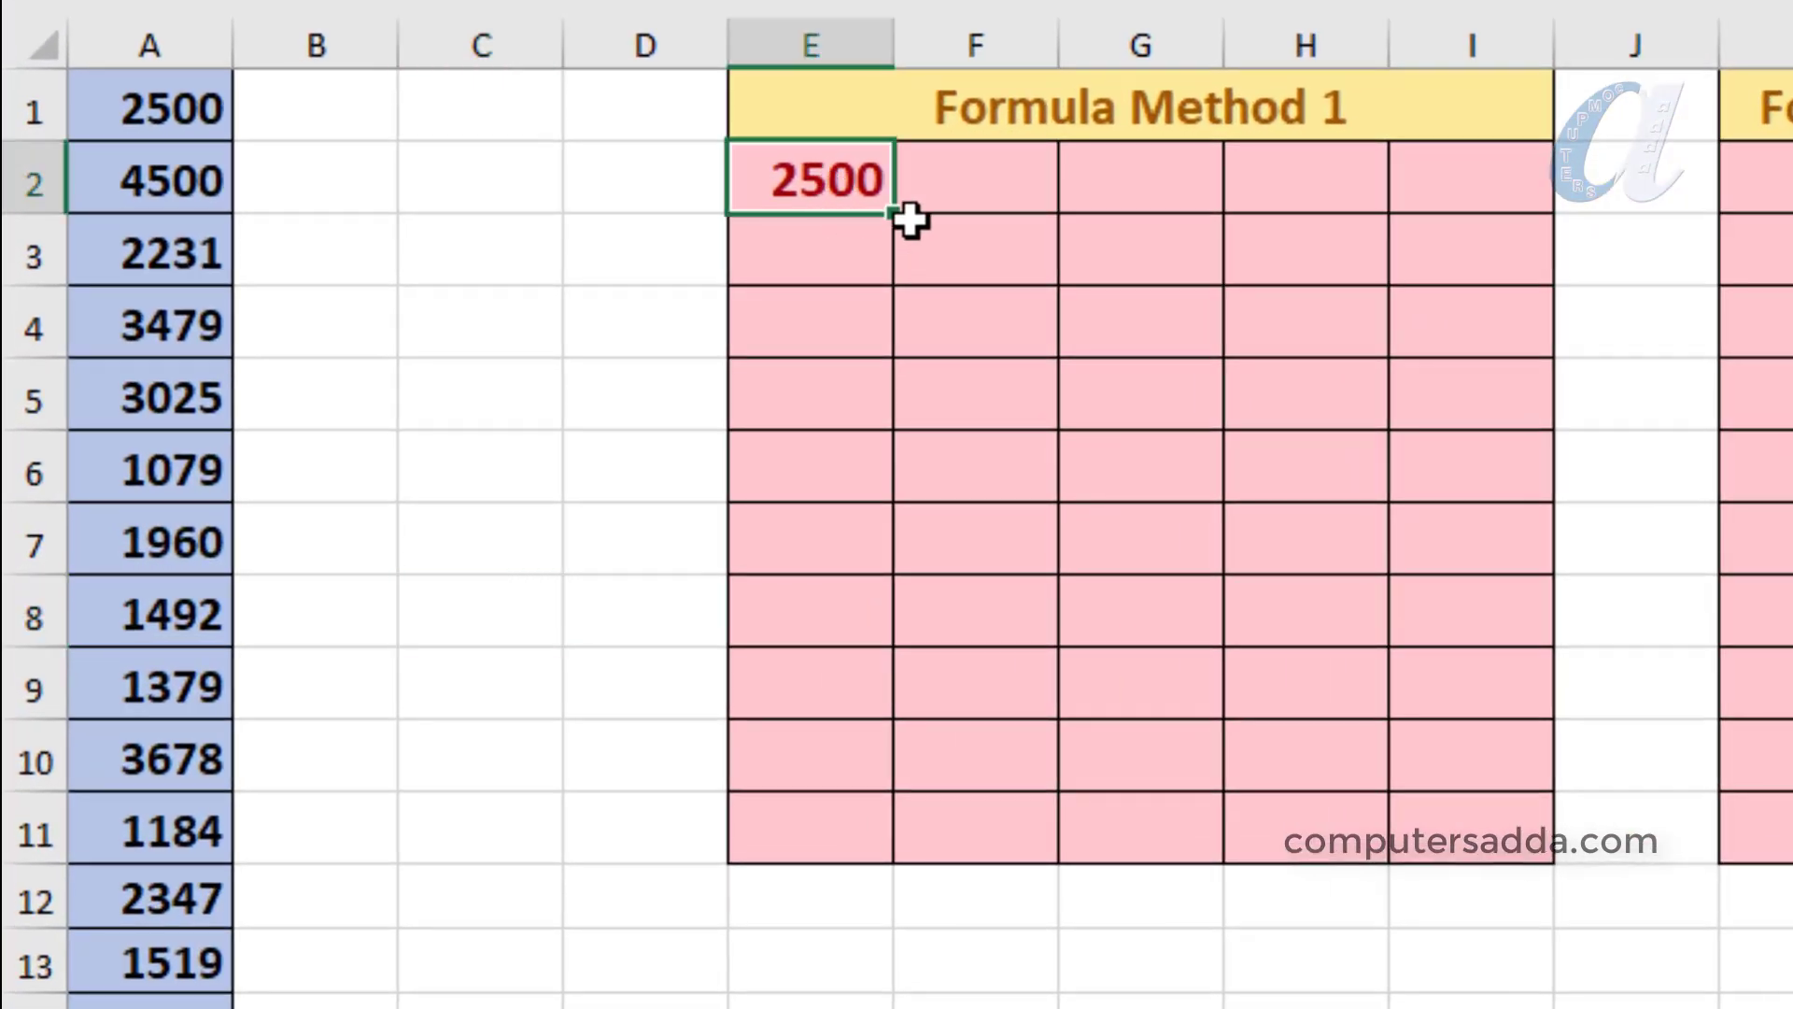
{"action": "left_click_drag", "start_coordinate": [892, 215], "coordinate": [1207, 207]}
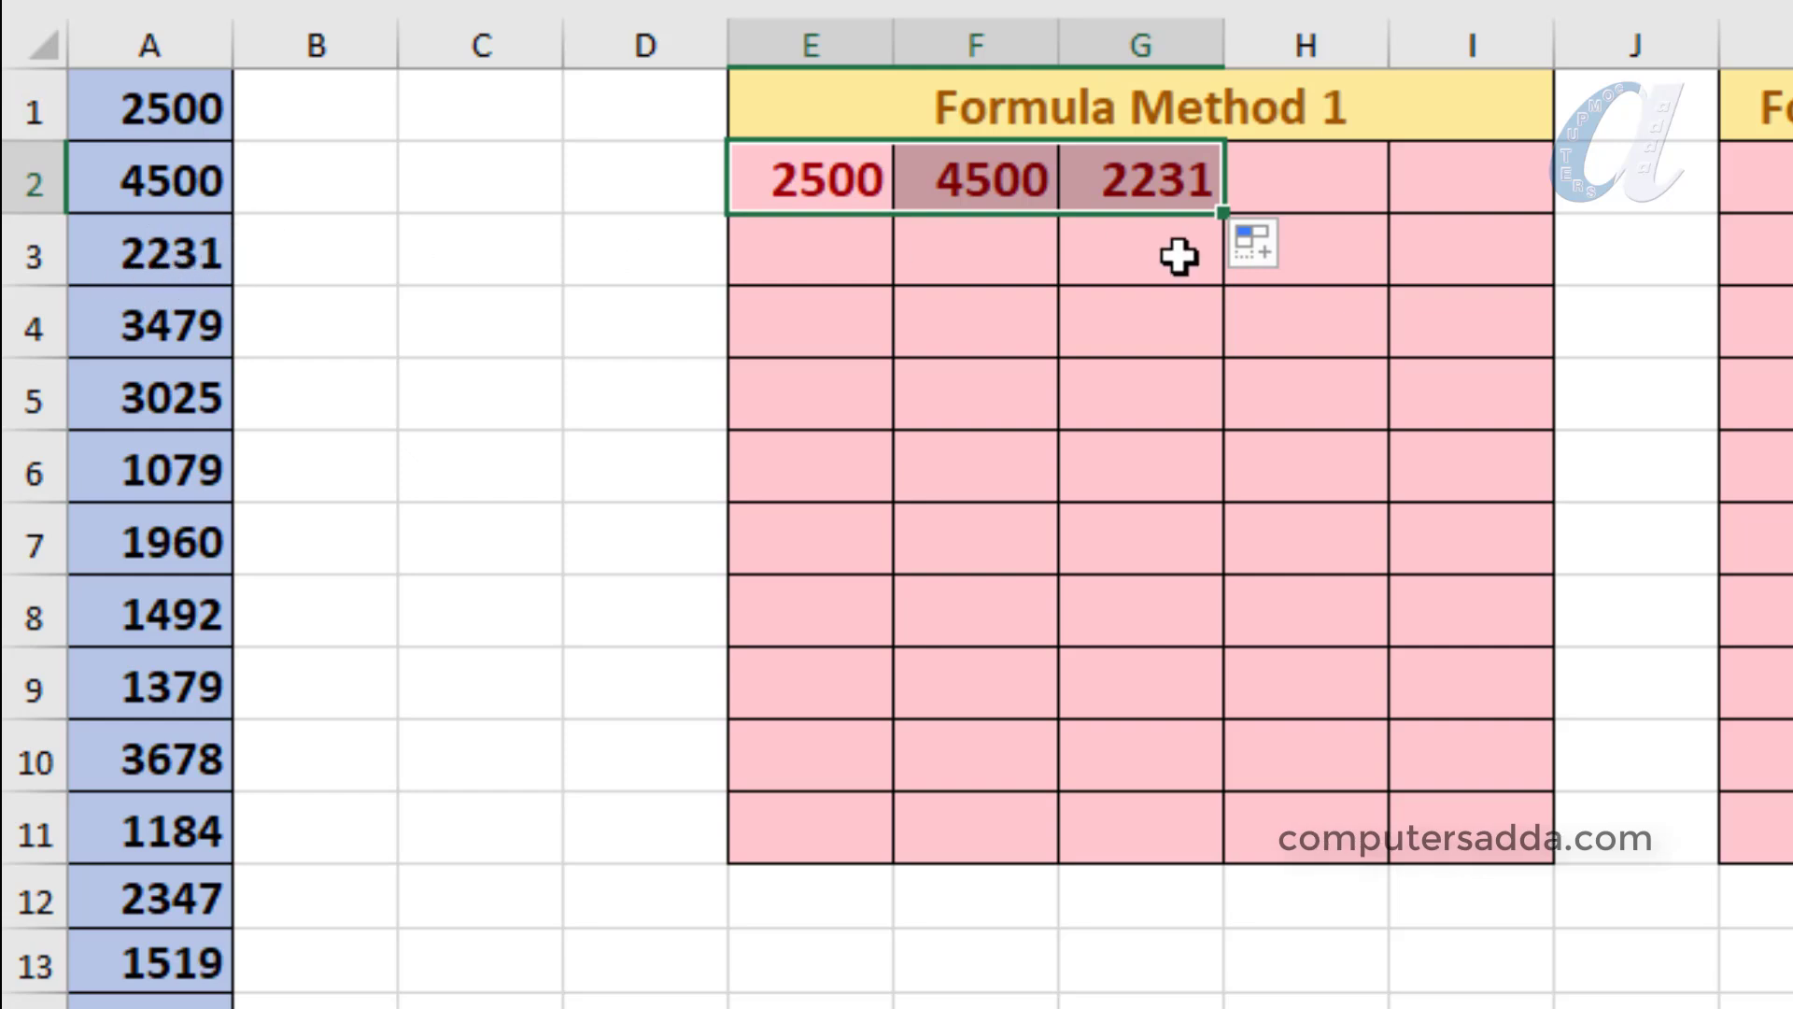
{"action": "left_click_drag", "start_coordinate": [1221, 211], "coordinate": [1191, 845]}
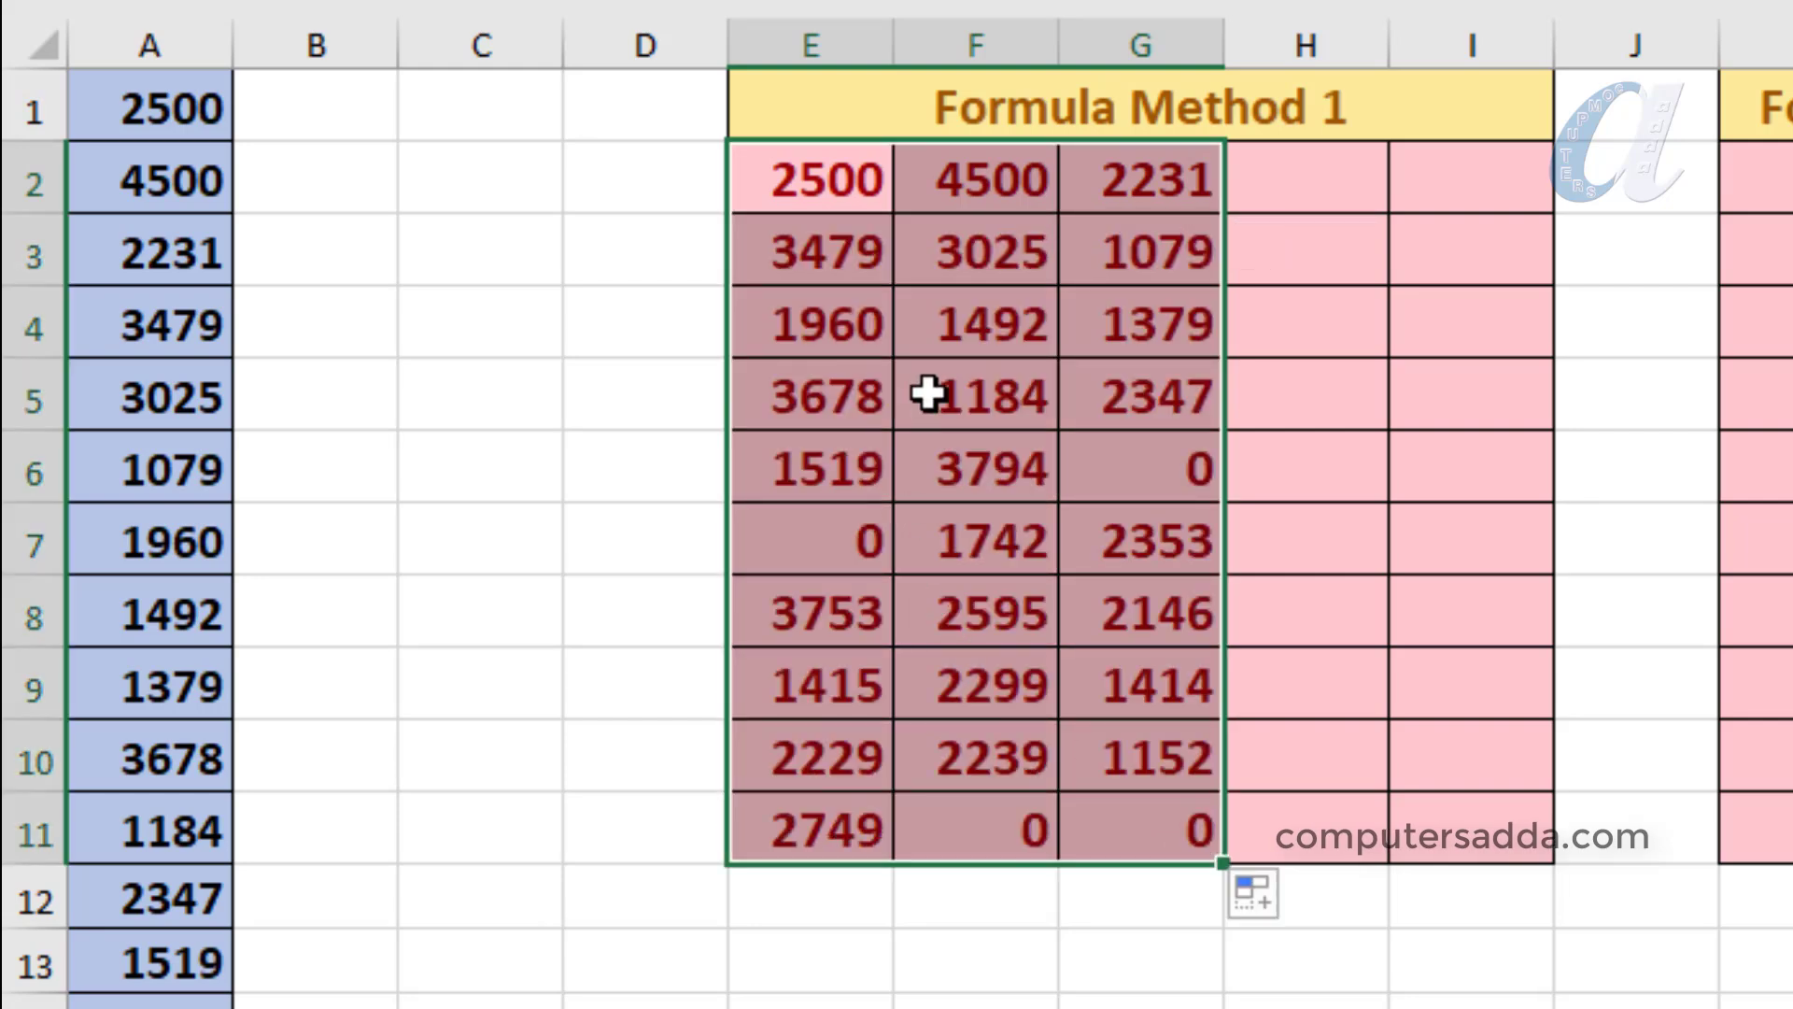
Extend the fill of columns E to G below row 11, and clear the extra cells from row 12 down
{"action": "scroll", "coordinate": [228, 944], "scroll_direction": "down", "scroll_amount": 4}
{"action": "scroll", "coordinate": [224, 943], "scroll_direction": "down", "scroll_amount": 1}
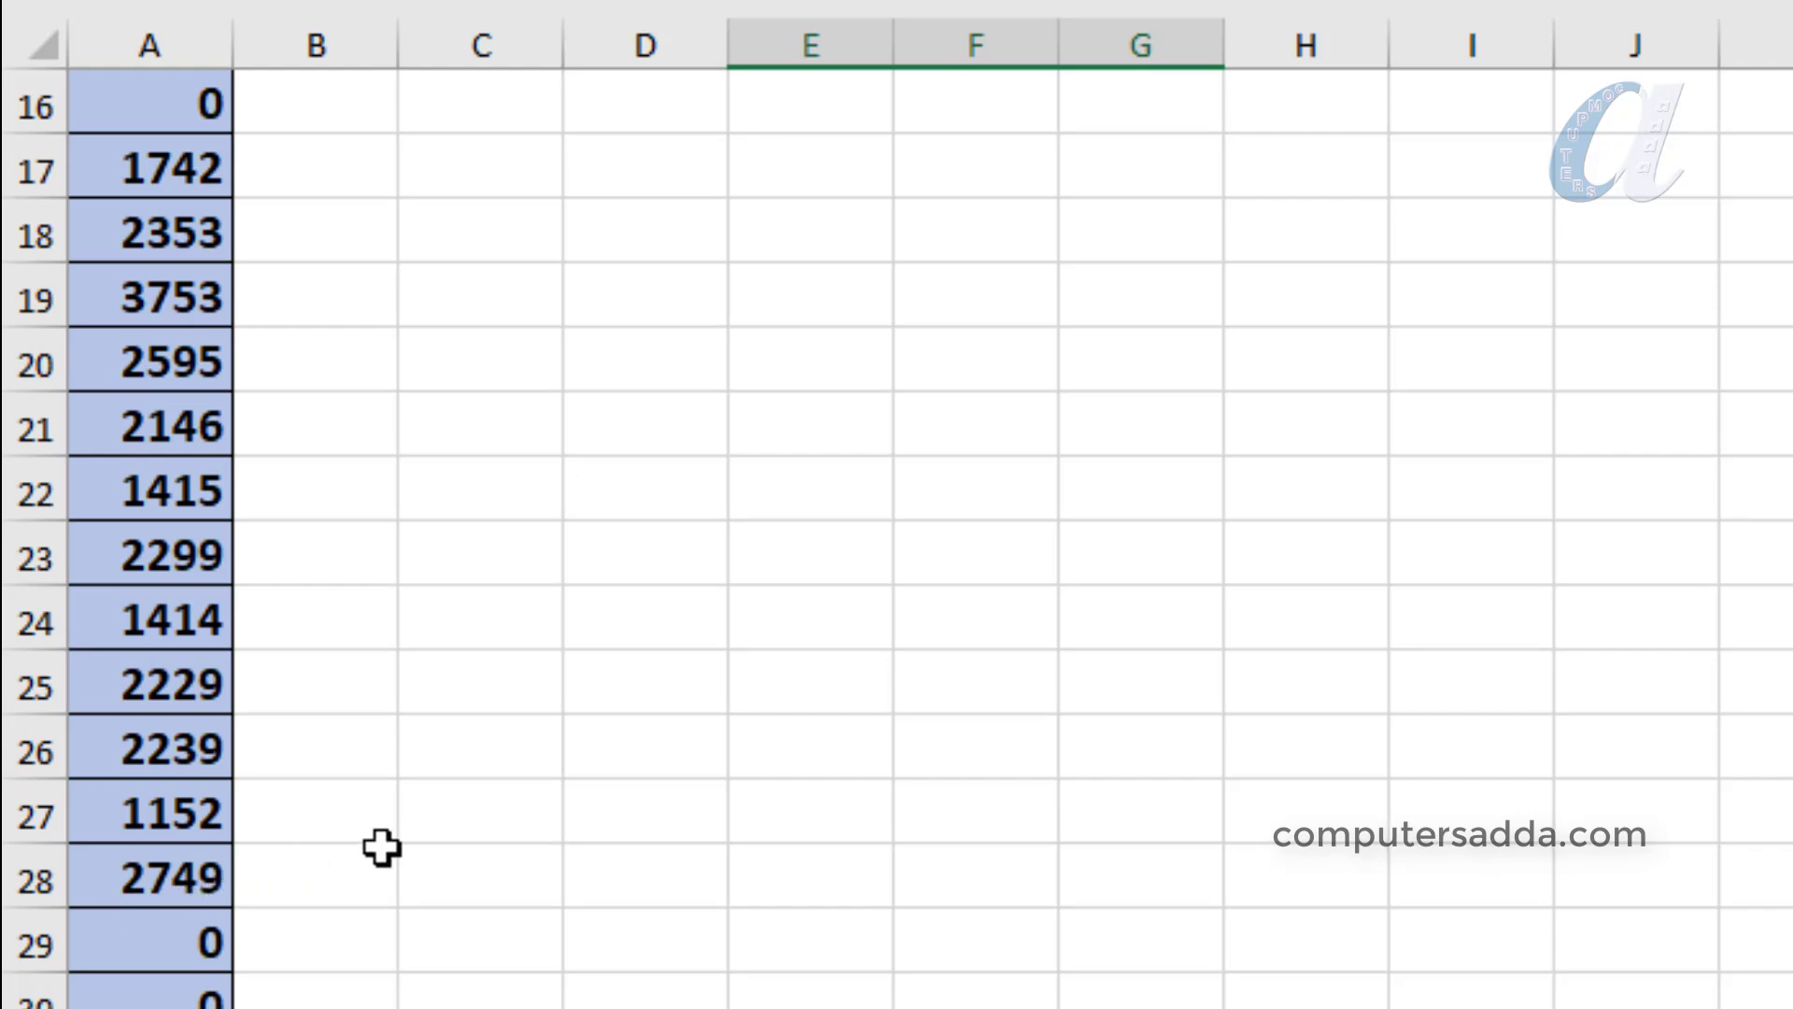
{"action": "scroll", "coordinate": [421, 840], "scroll_direction": "up", "scroll_amount": 5}
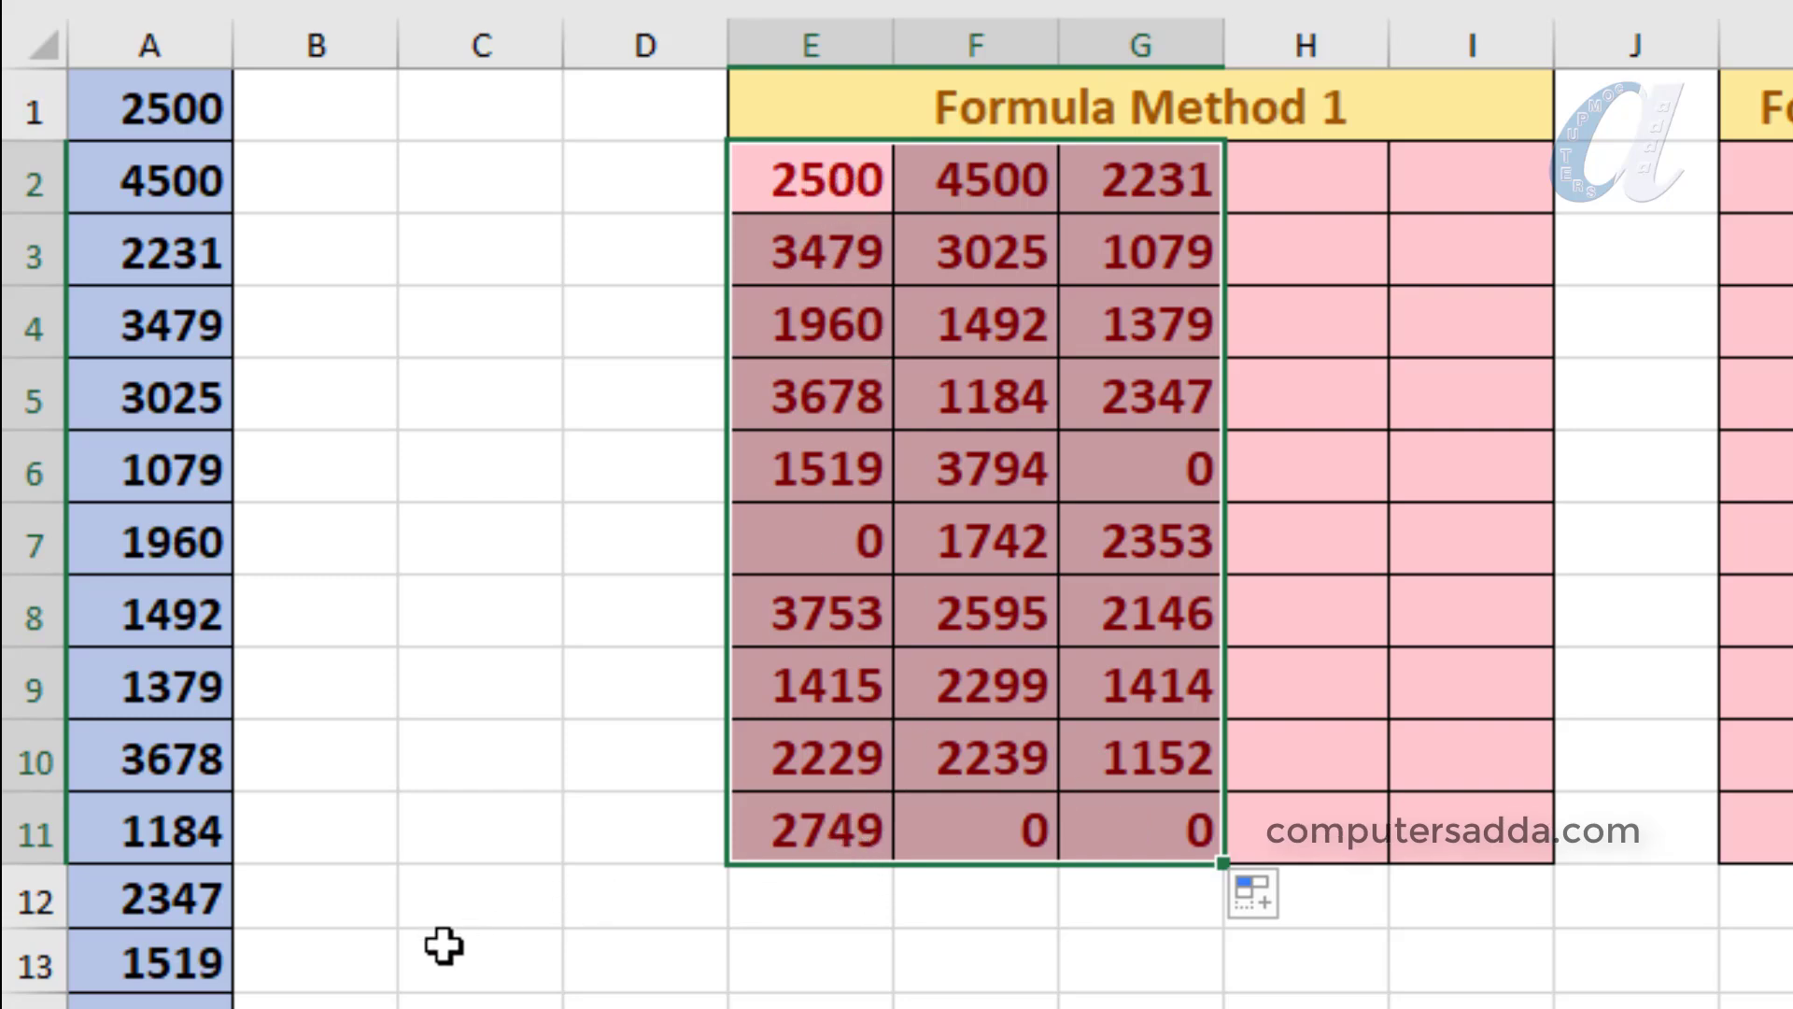
{"action": "scroll", "coordinate": [401, 934], "scroll_direction": "down", "scroll_amount": 5}
{"action": "scroll", "coordinate": [704, 707], "scroll_direction": "up", "scroll_amount": 1}
{"action": "scroll", "coordinate": [704, 707], "scroll_direction": "up", "scroll_amount": 4}
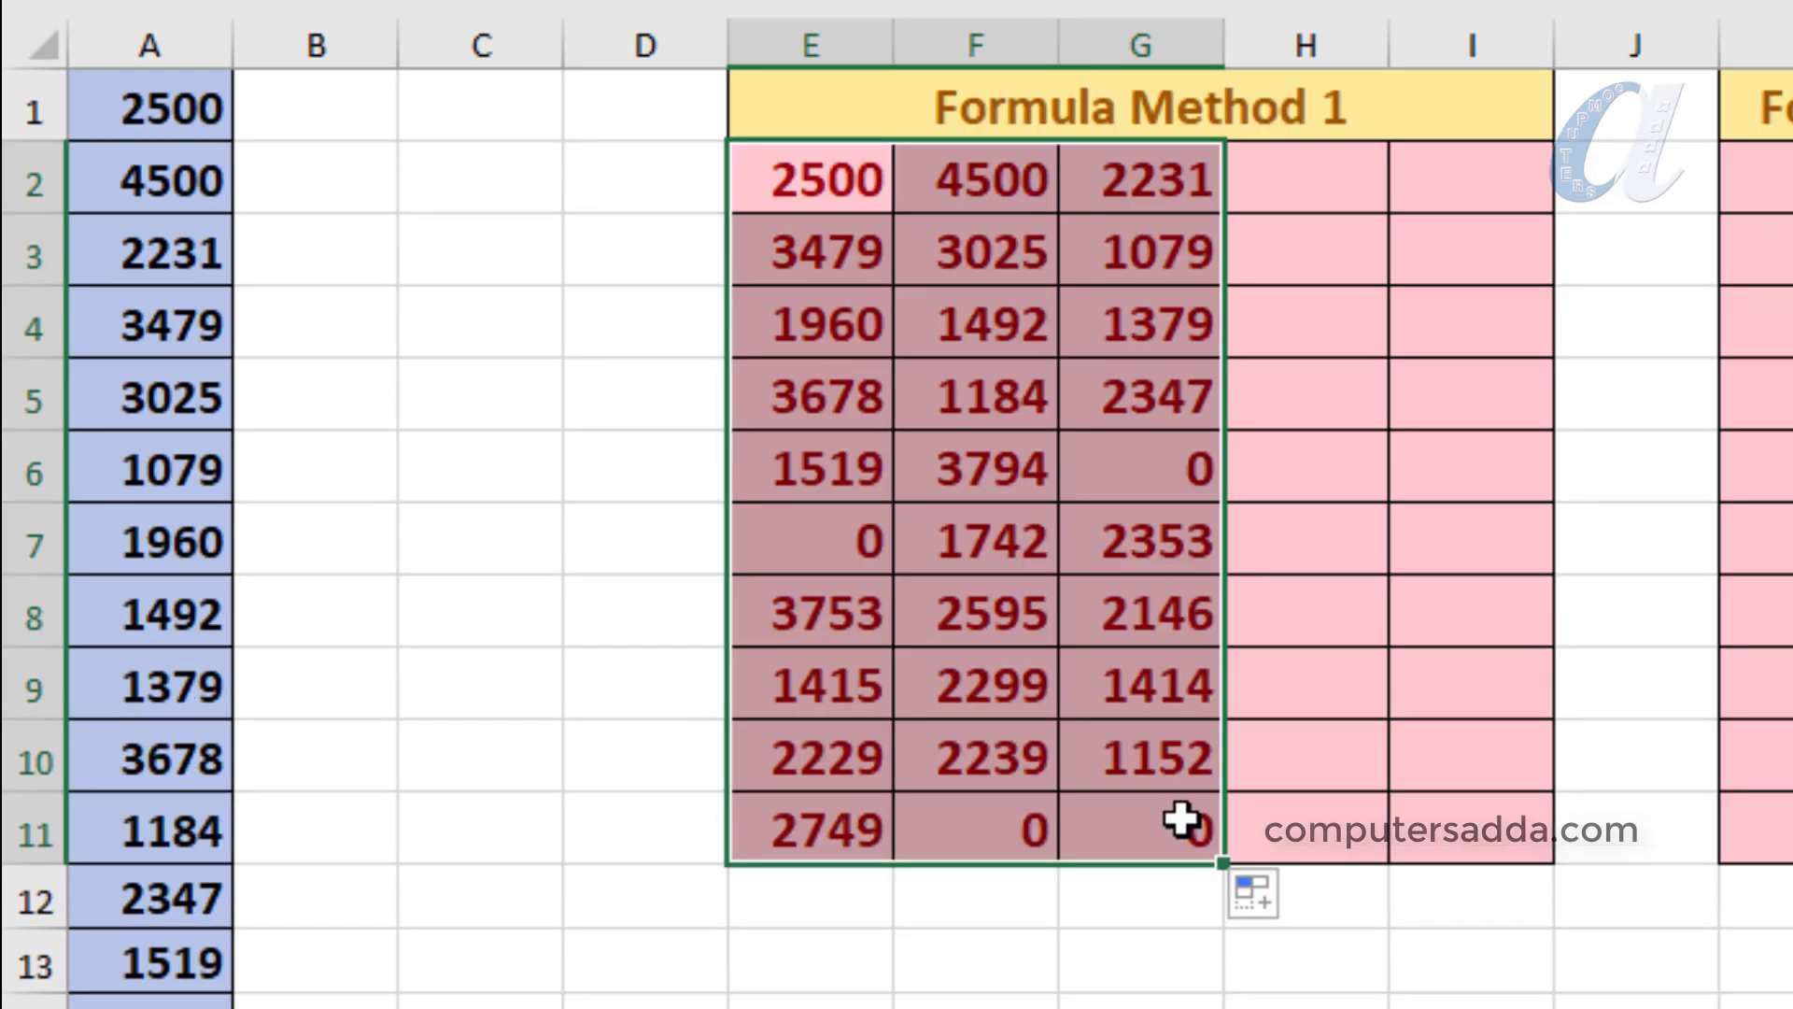
{"action": "left_click_drag", "start_coordinate": [1220, 851], "coordinate": [1205, 1004]}
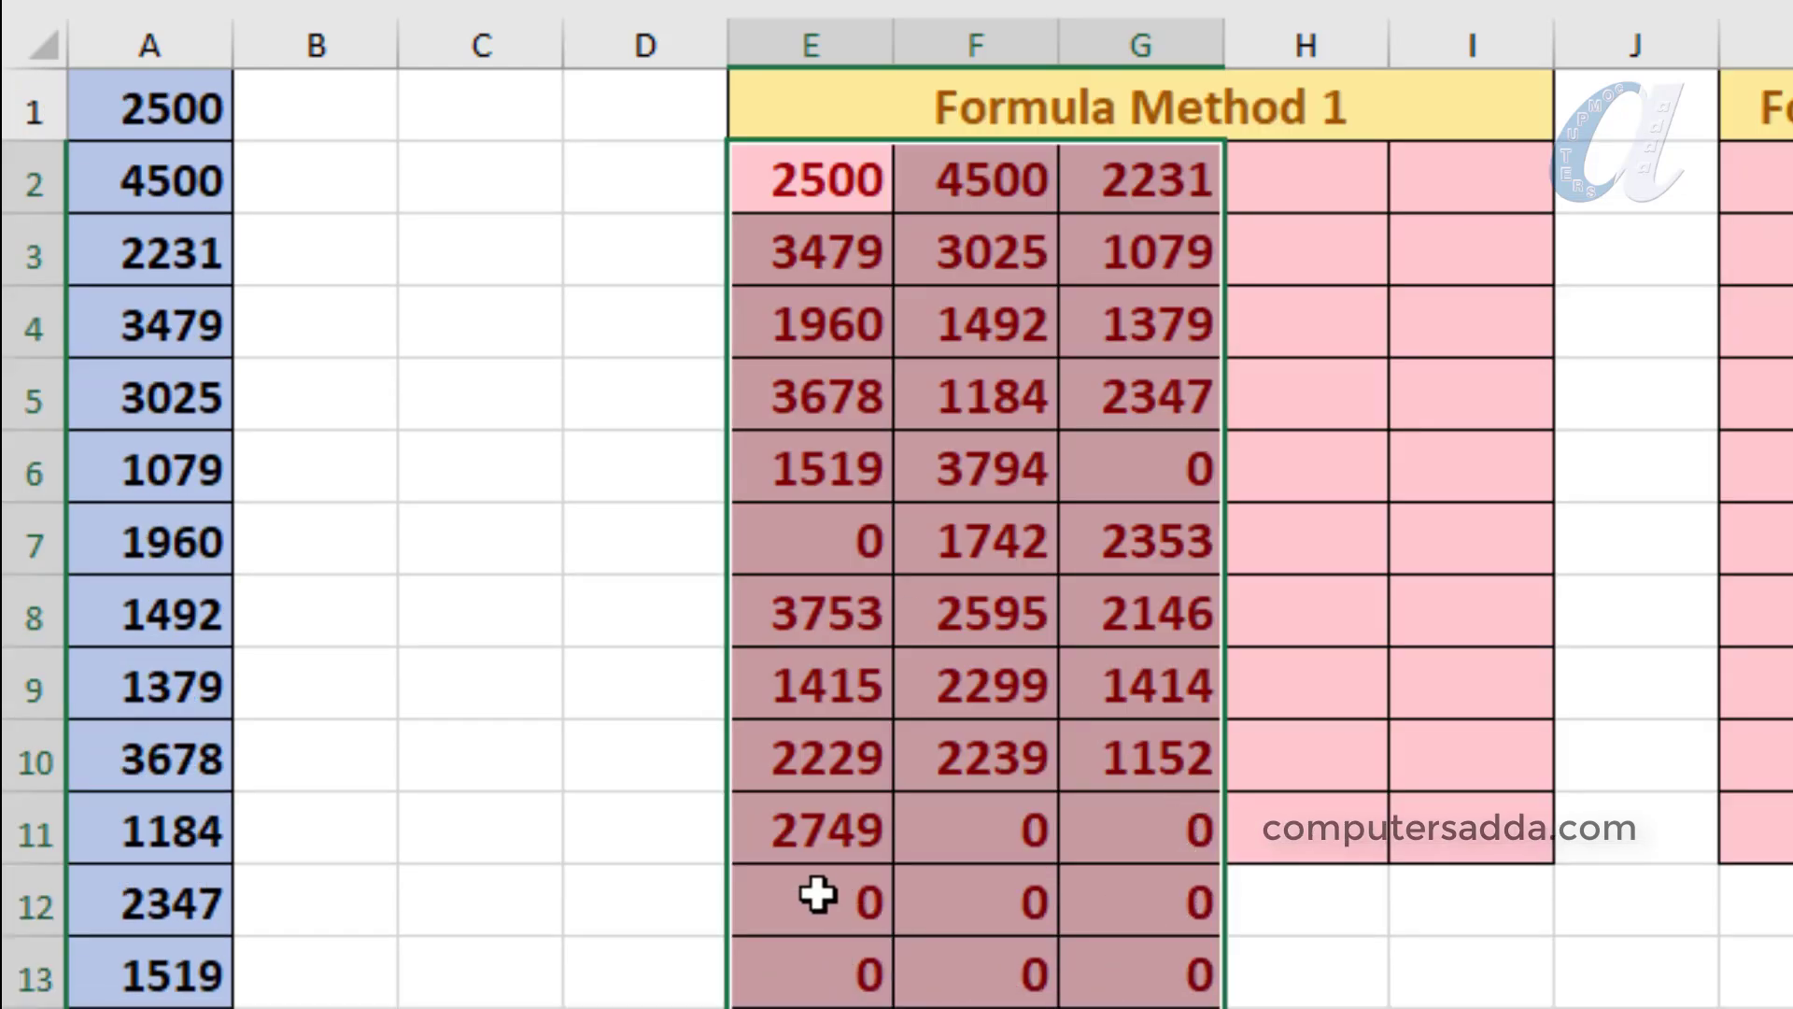
{"action": "left_click_drag", "start_coordinate": [784, 888], "coordinate": [1139, 972]}
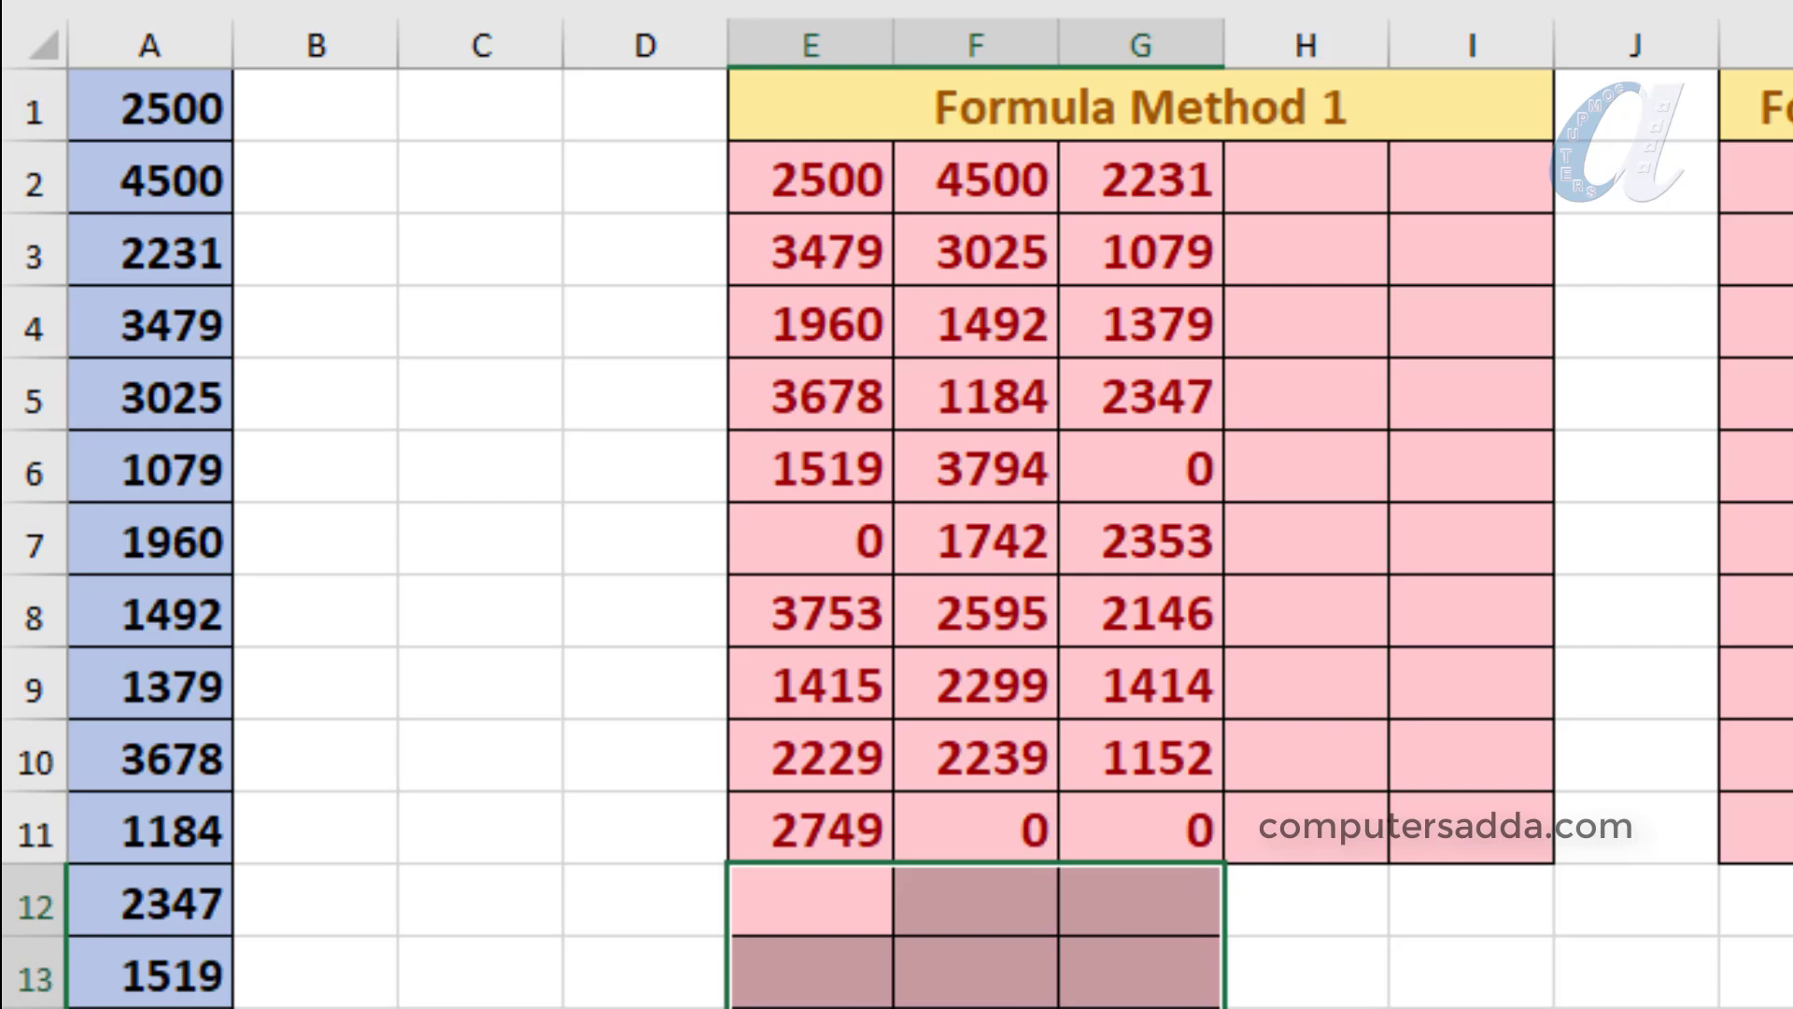
{"action": "key", "text": "Delete"}
{"action": "left_click", "coordinate": [1522, 1007]}
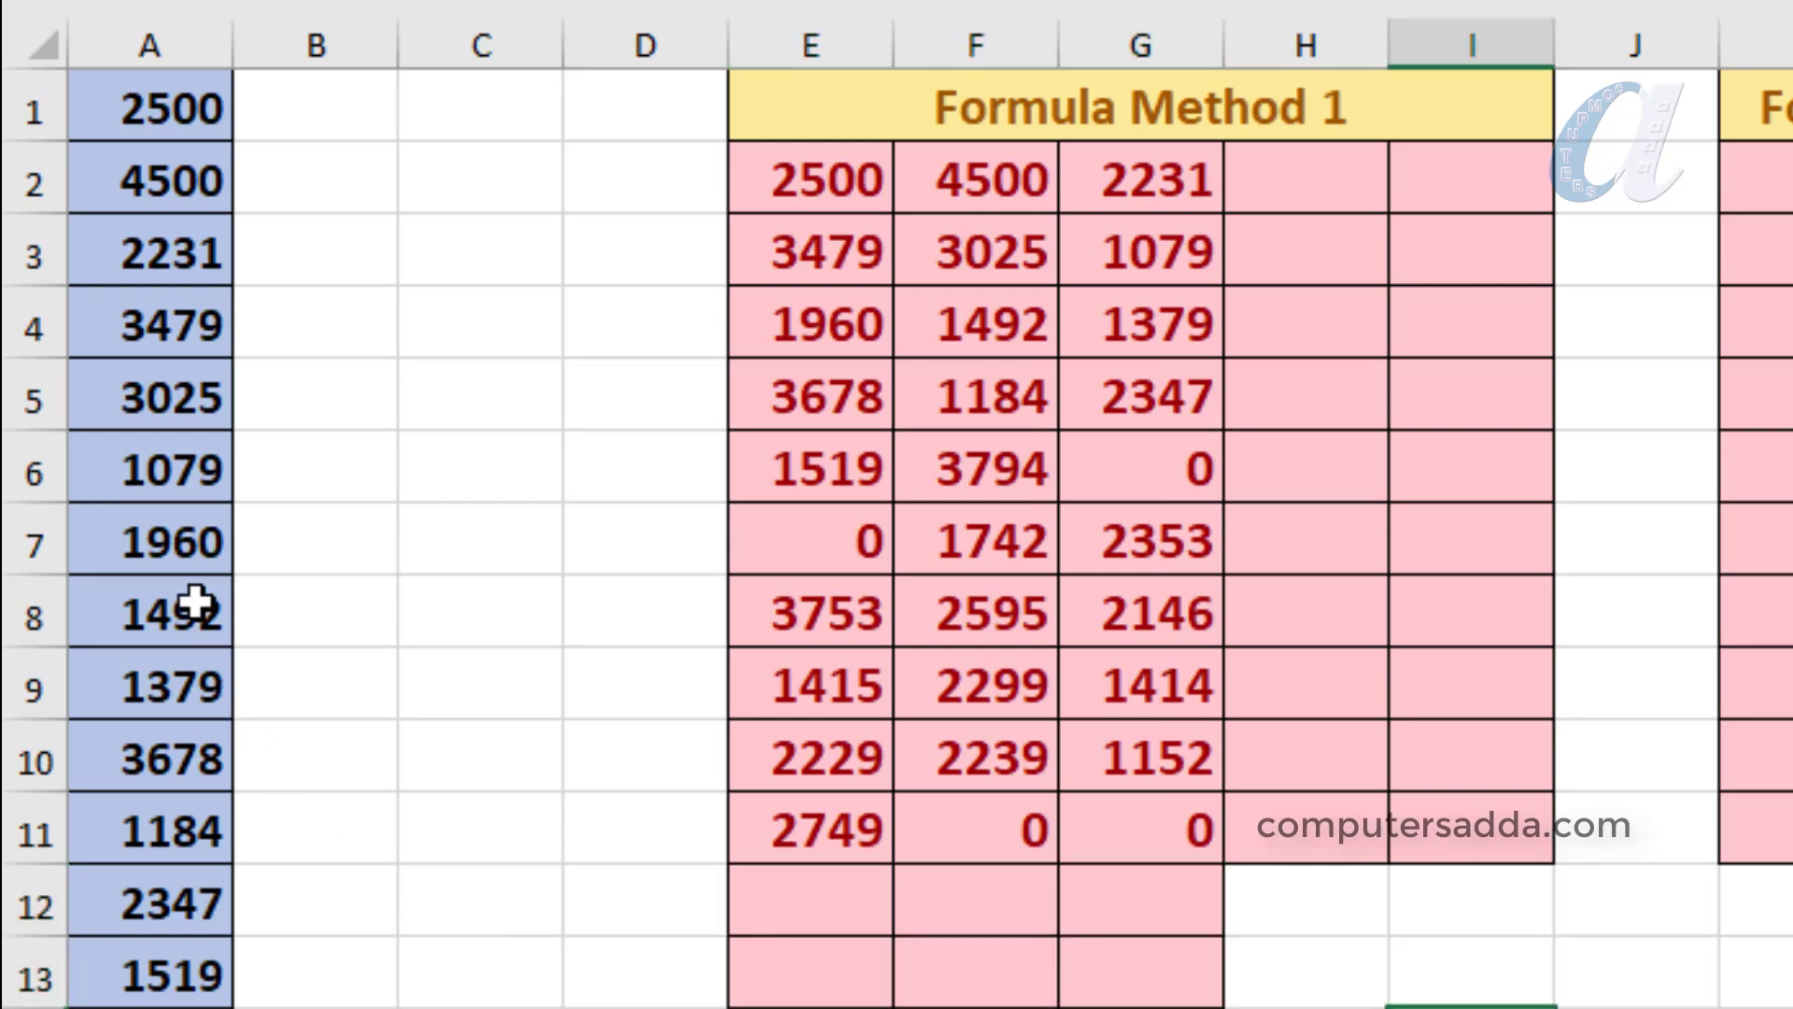
{"action": "scroll", "coordinate": [168, 580], "scroll_direction": "down", "scroll_amount": 3}
{"action": "scroll", "coordinate": [186, 594], "scroll_direction": "up", "scroll_amount": 3}
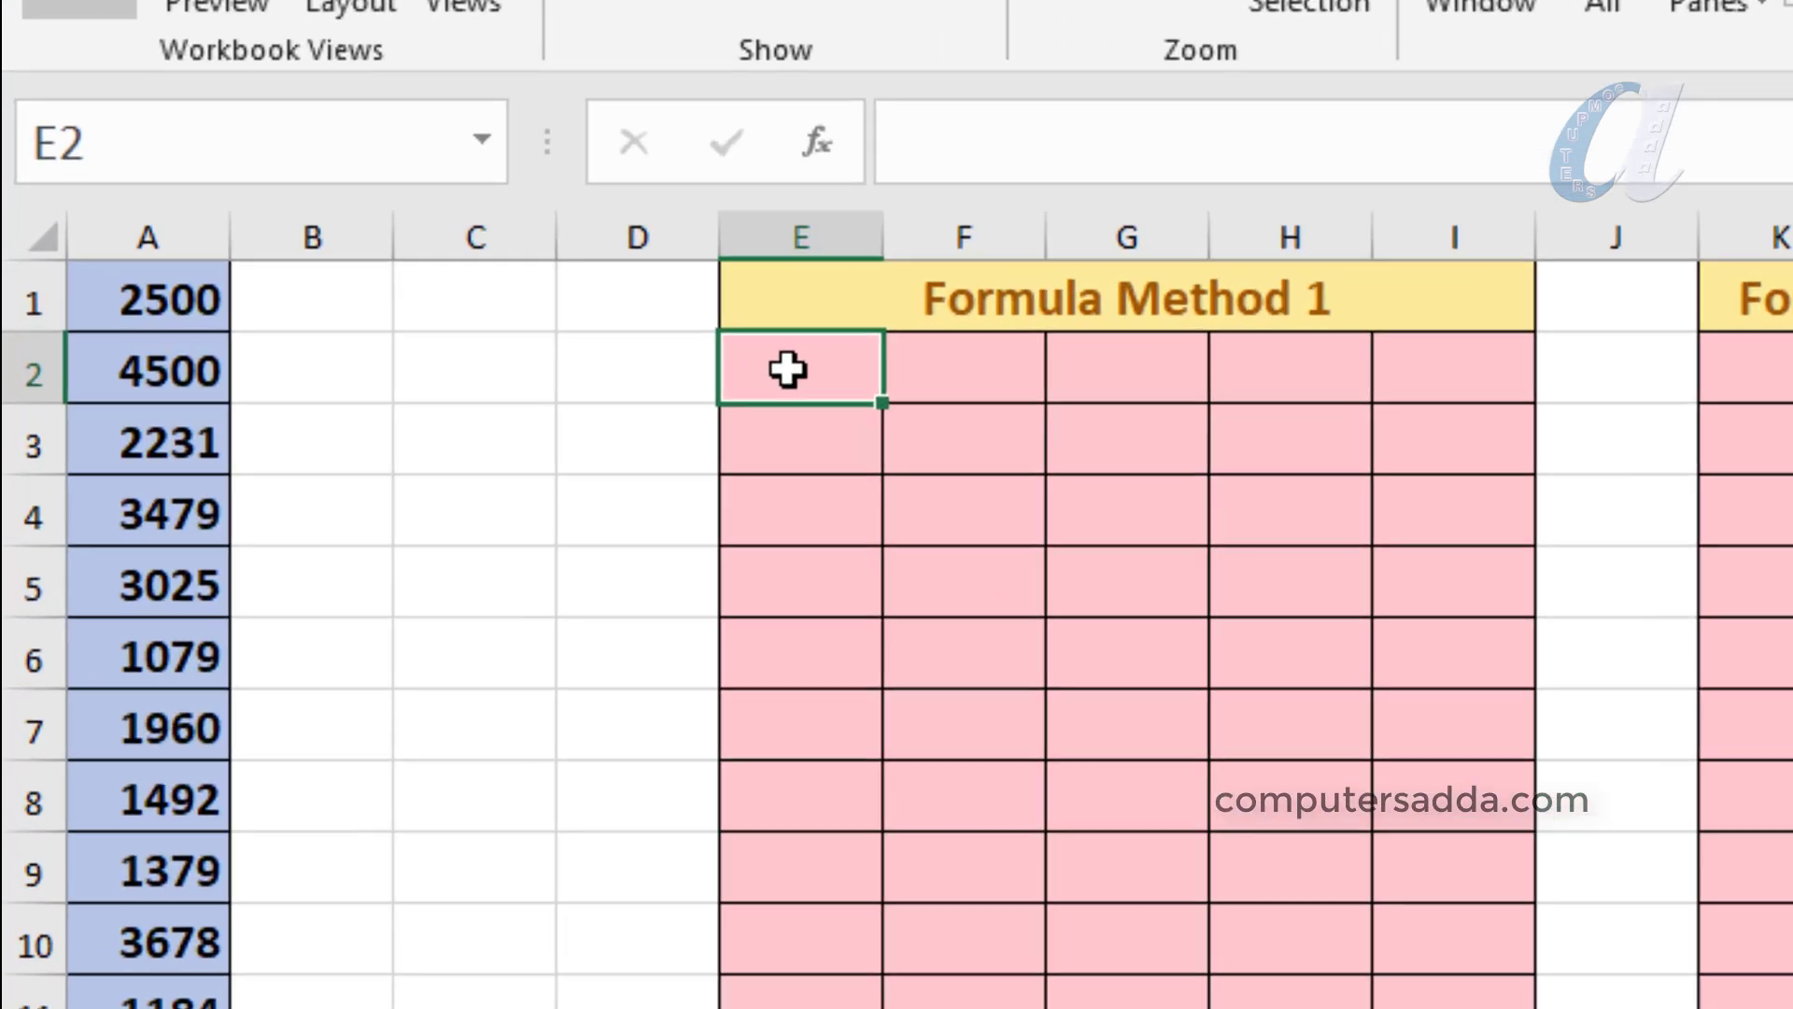
Begin a formula in cell E2 with the ADDRESS function nested inside INDIRECT: =INDIRECT(ADDRESS(
{"action": "type", "text": "="}
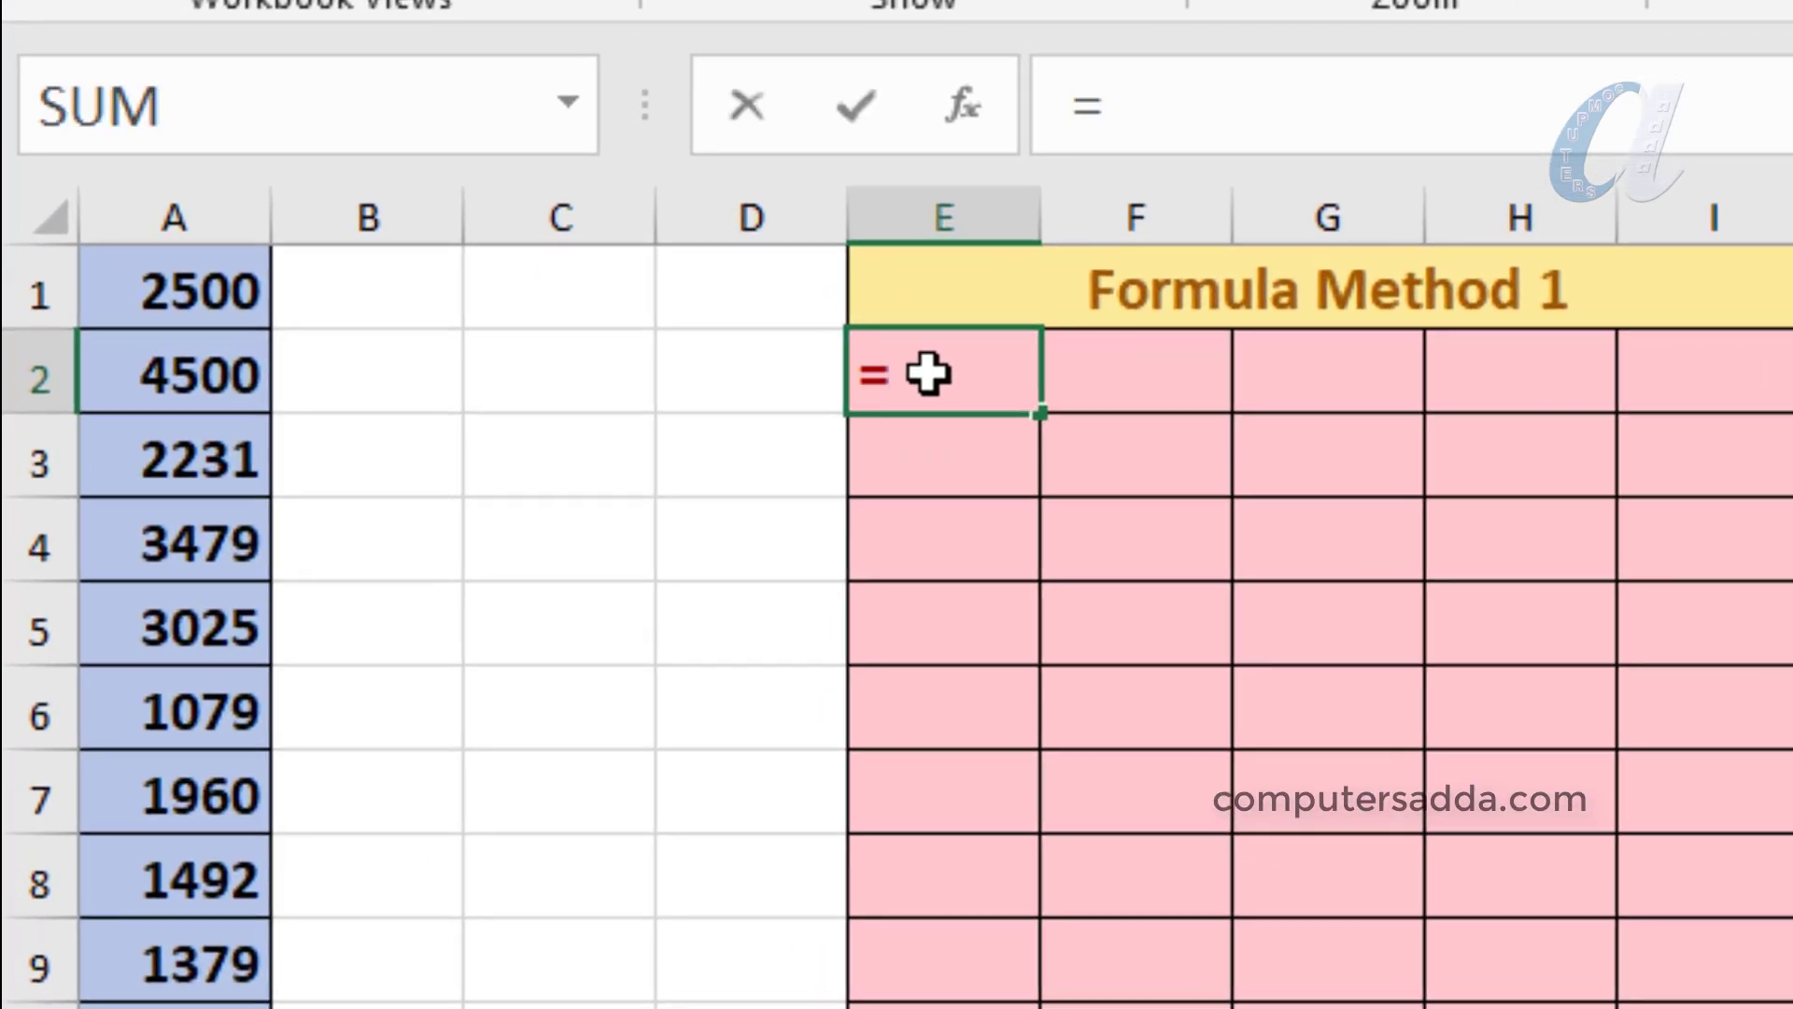
{"action": "type", "text": "indi"}
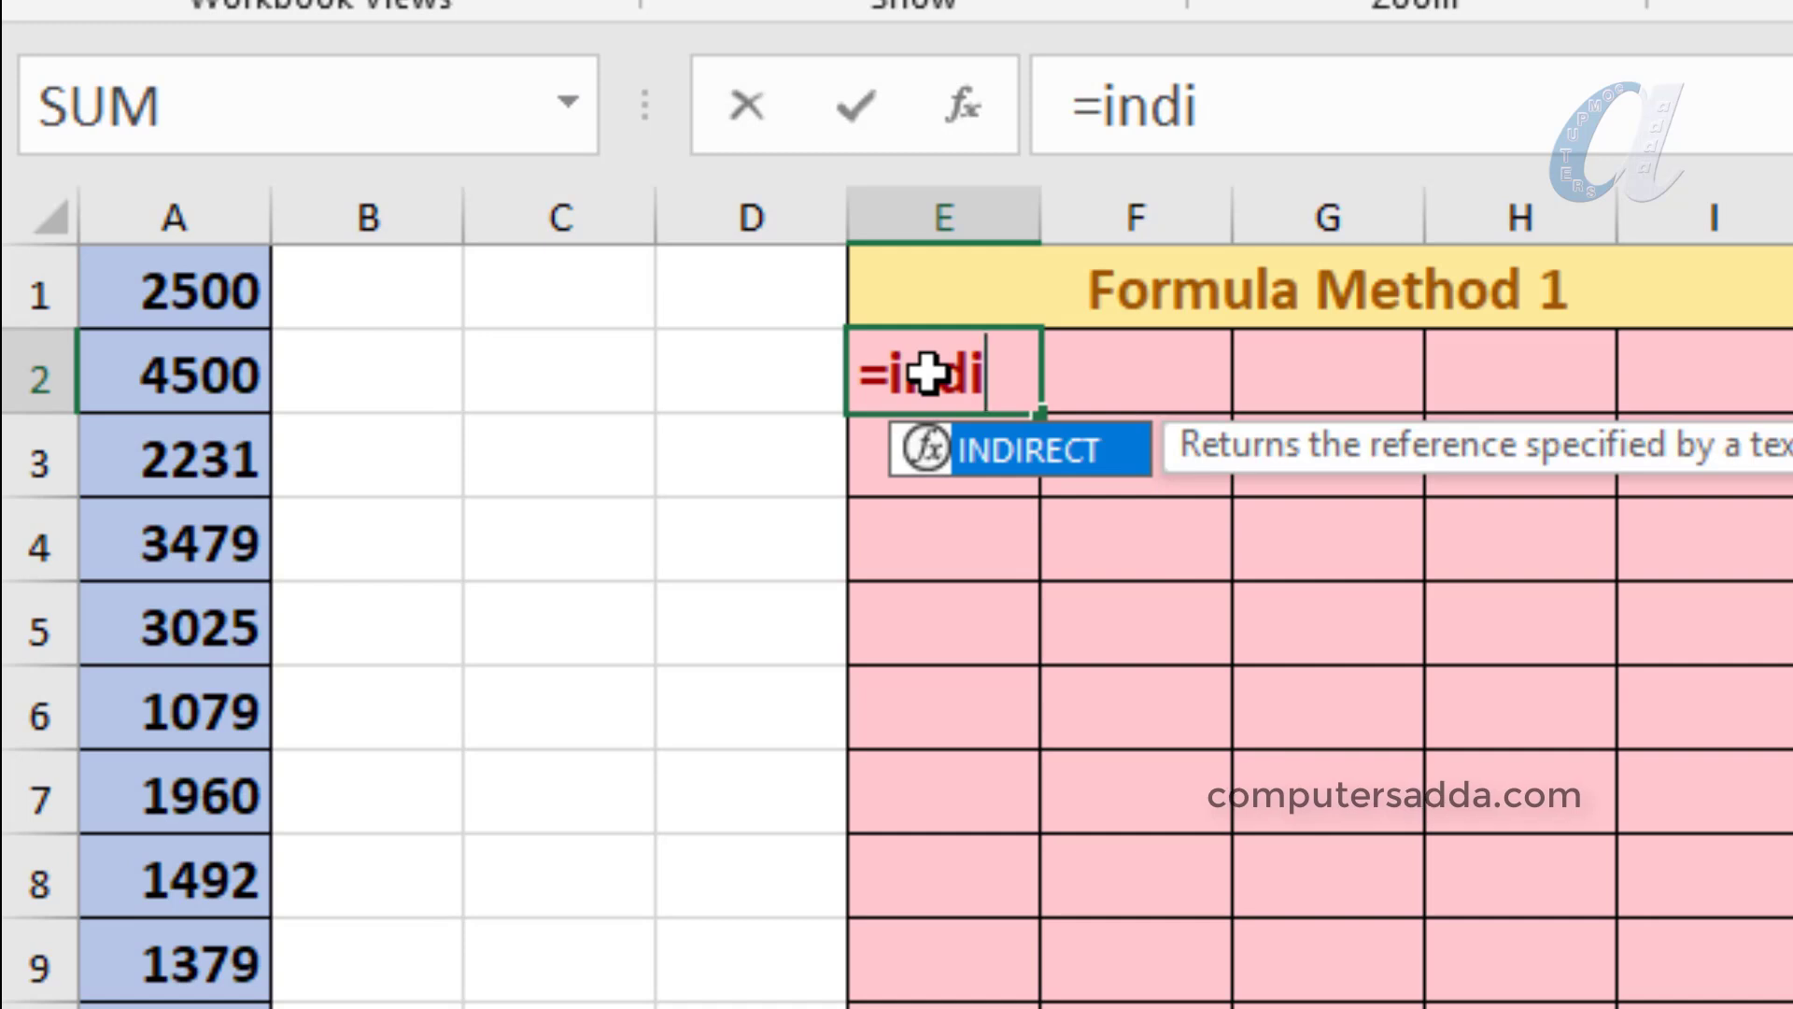
{"action": "key", "text": "Tab"}
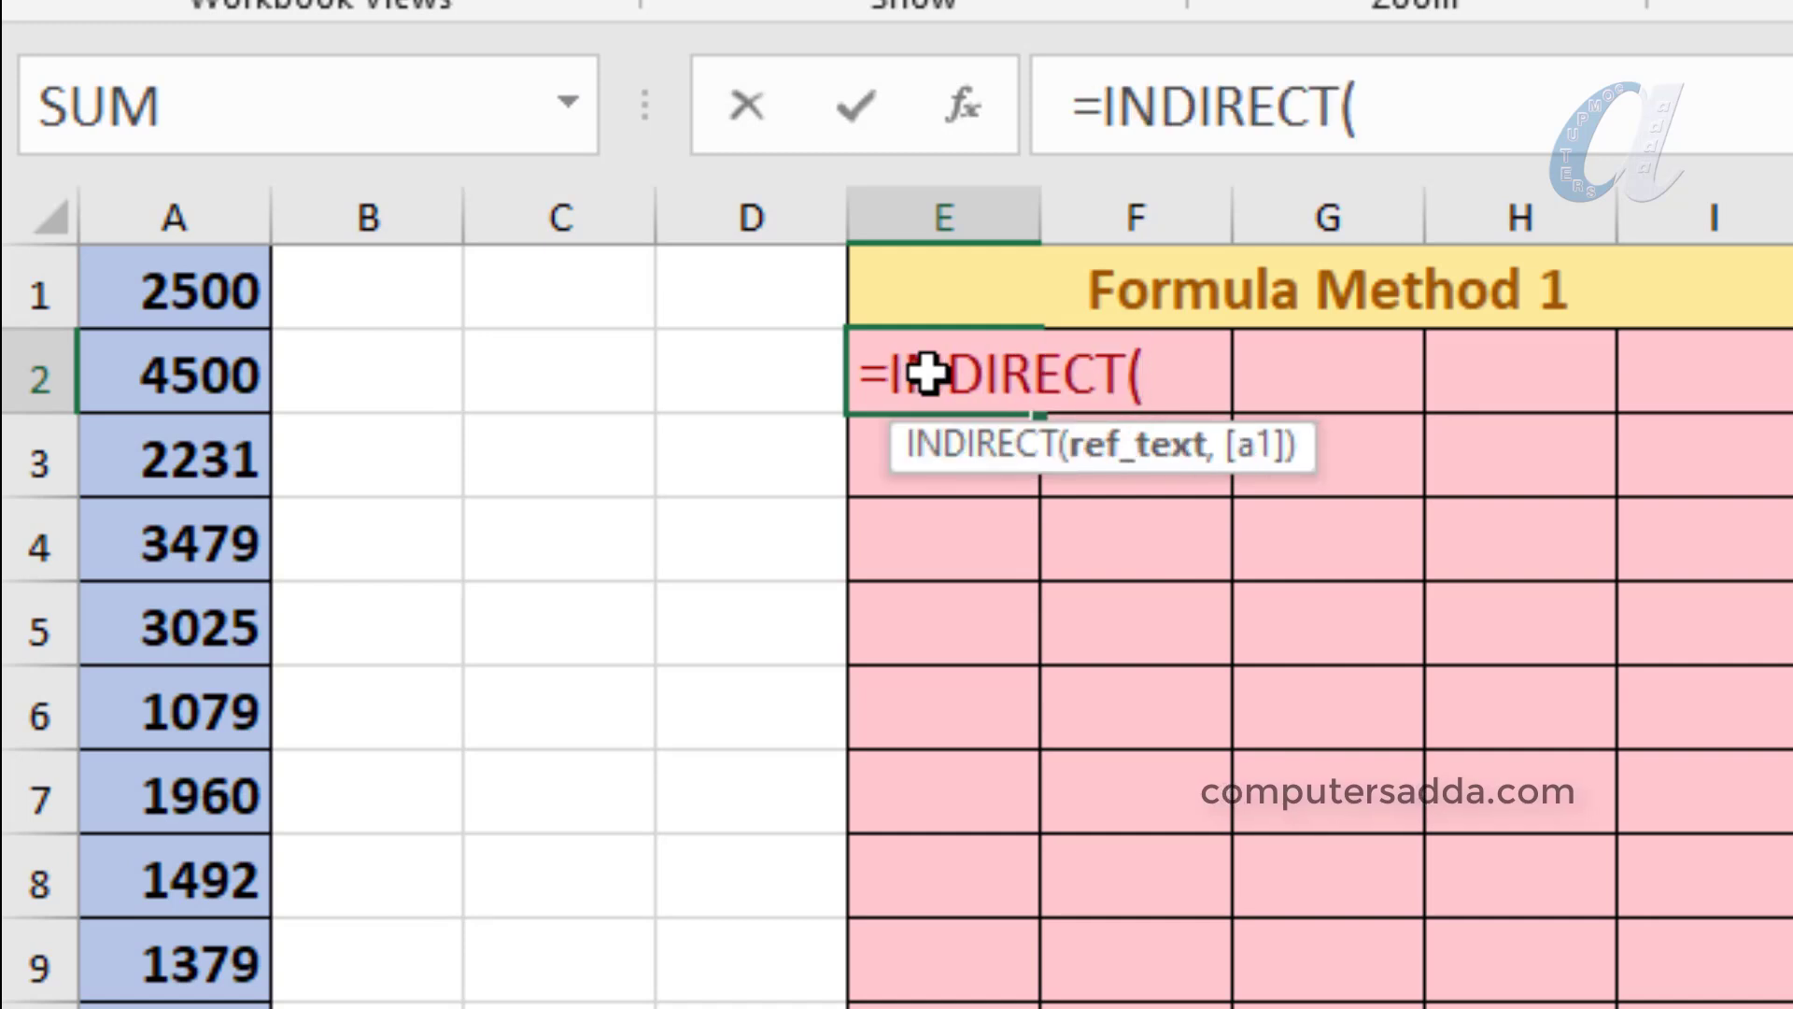
{"action": "type", "text": "ad"}
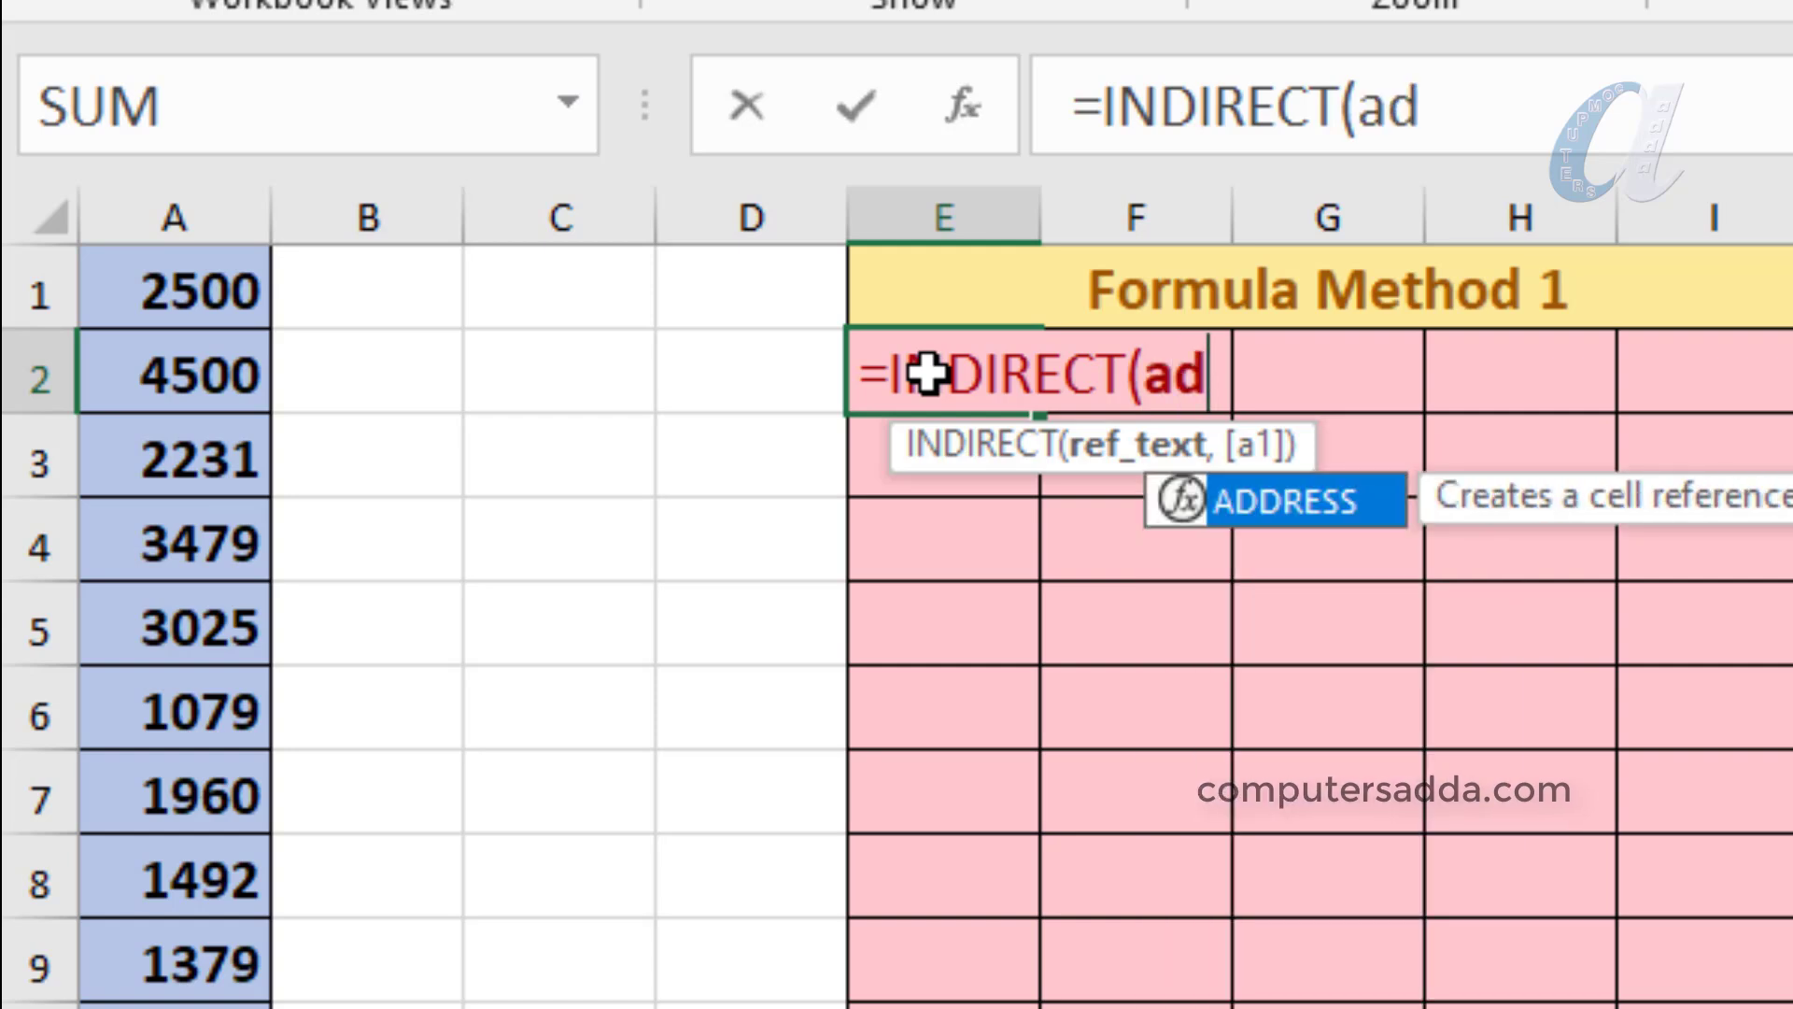
{"action": "key", "text": "Tab"}
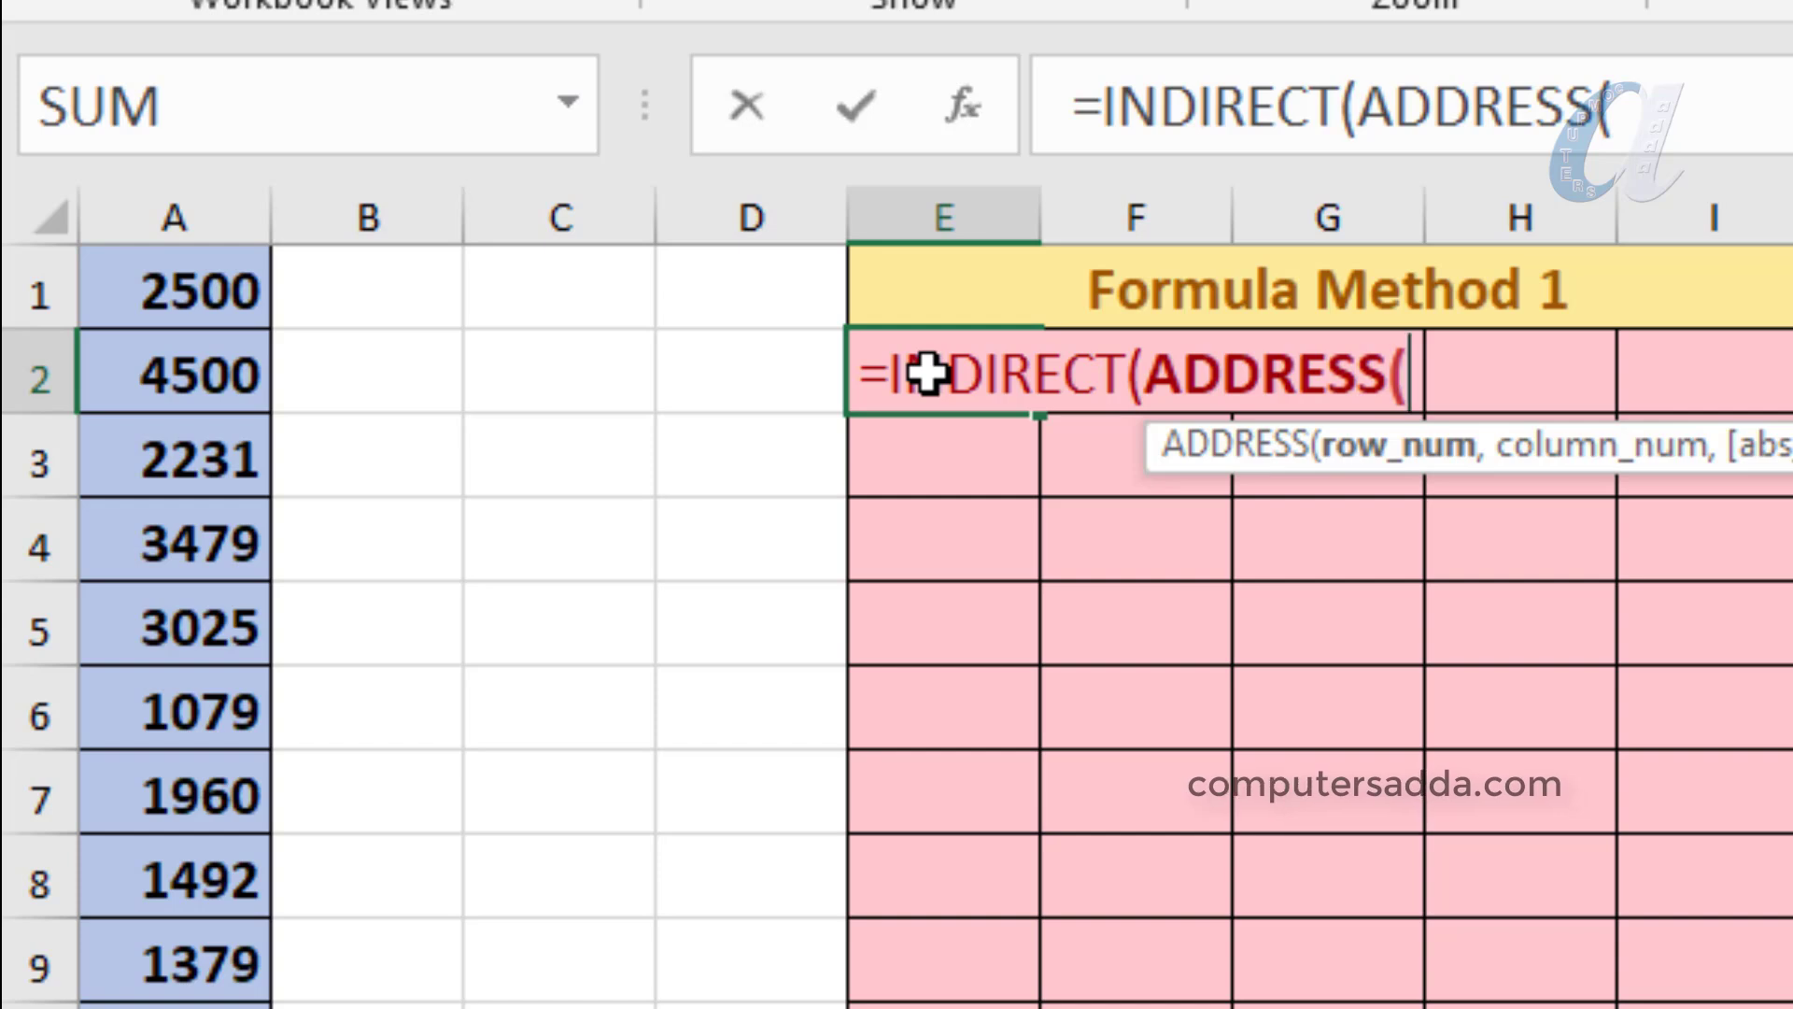
Continue the E2 formula with the row expression (ROW($A1)-1)*3+, locking only the column of the A1 reference
{"action": "type", "text": "("}
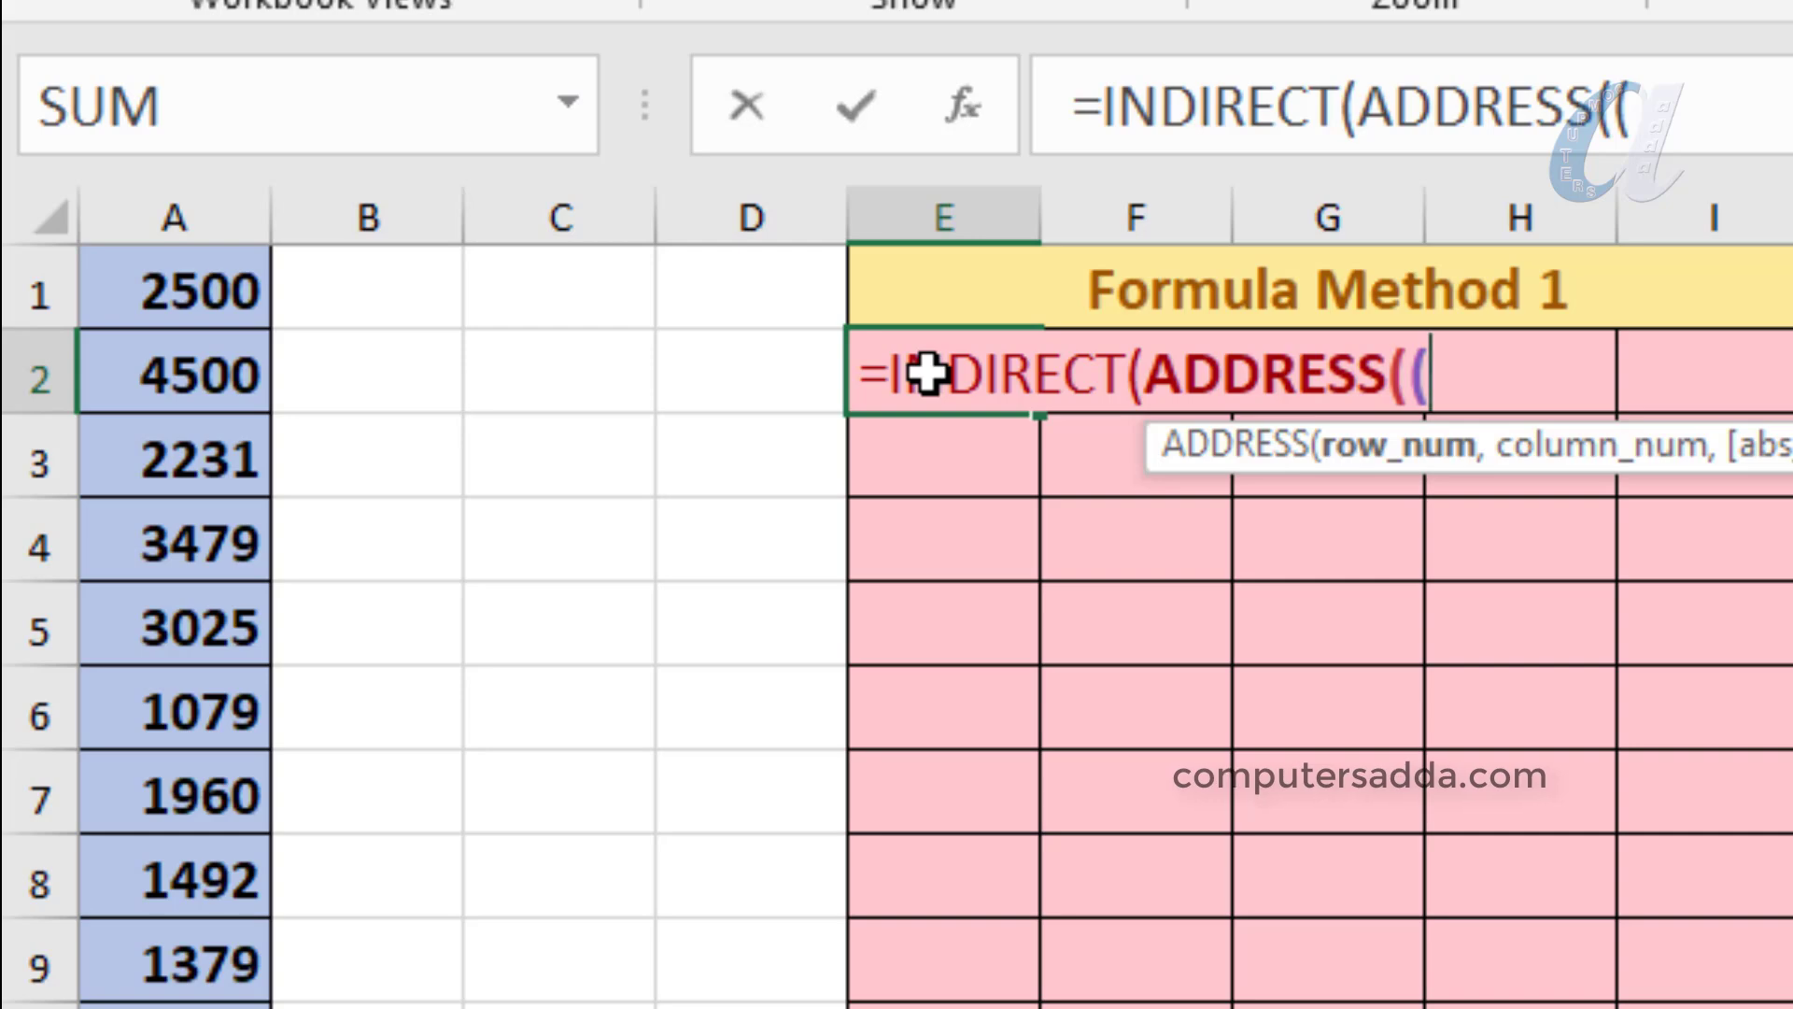
{"action": "type", "text": "row"}
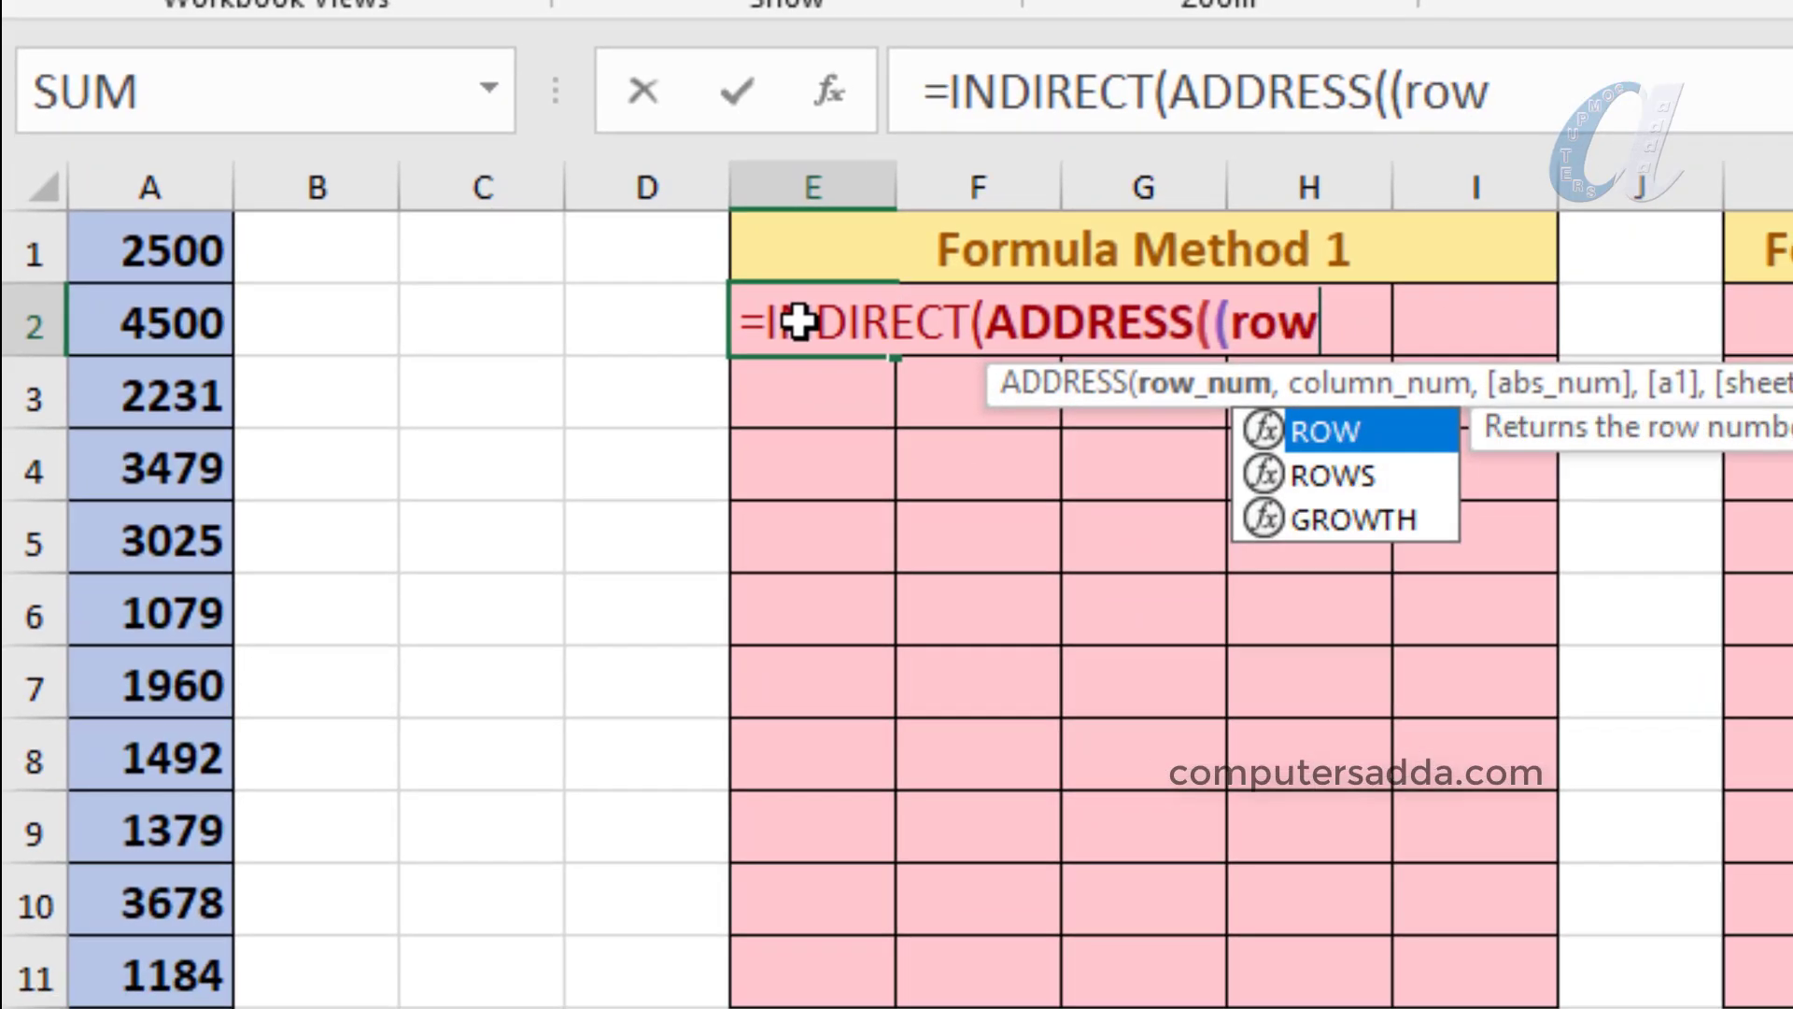
{"action": "type", "text": "("}
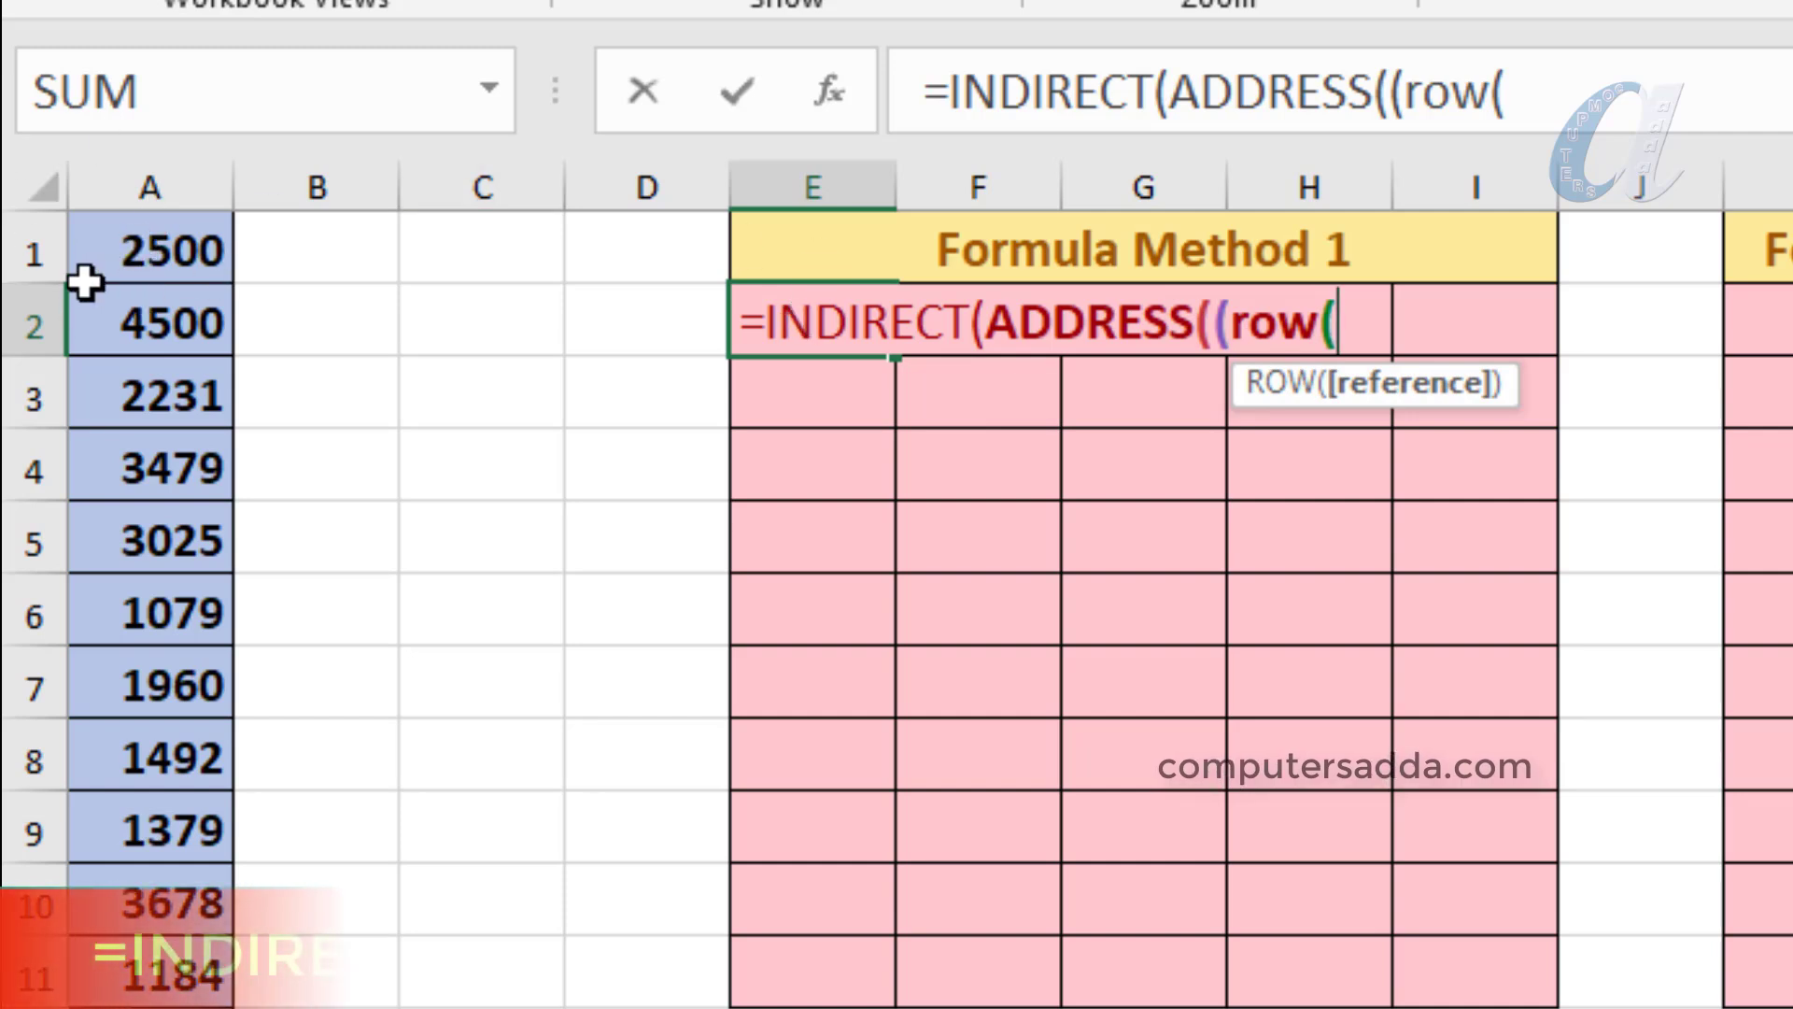
{"action": "type", "text": "a1"}
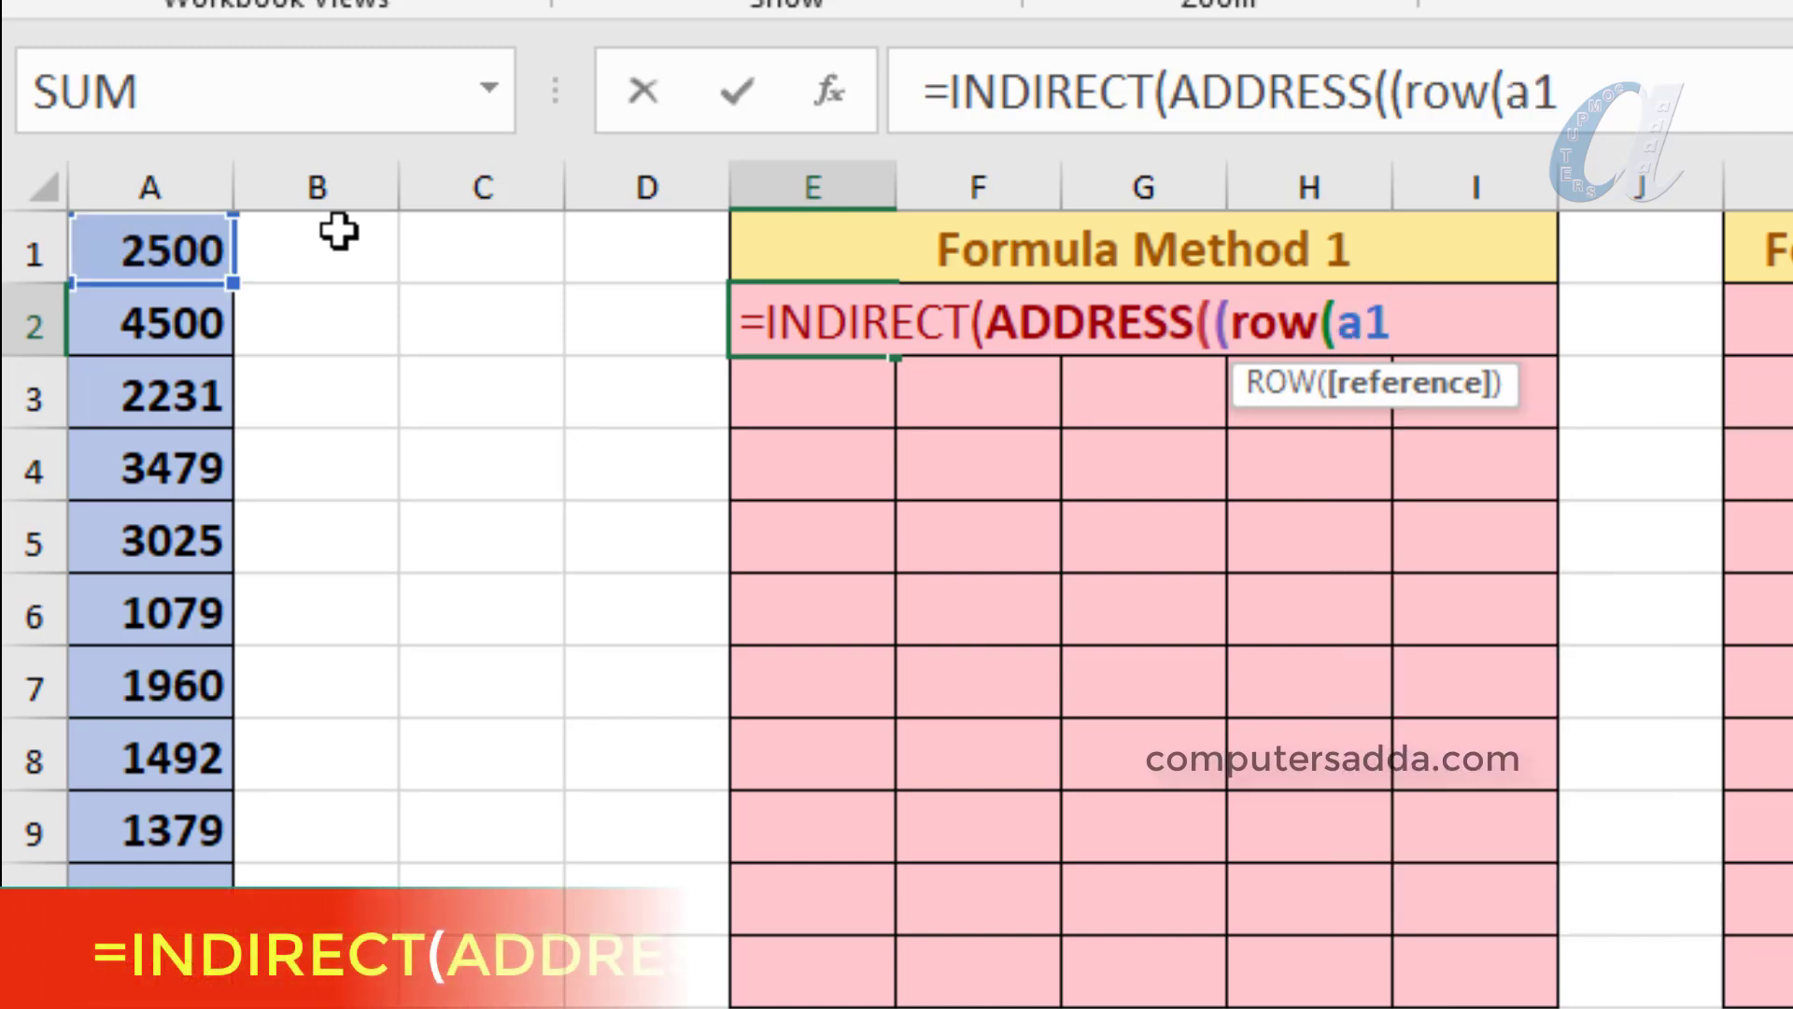
{"action": "key", "text": "F4"}
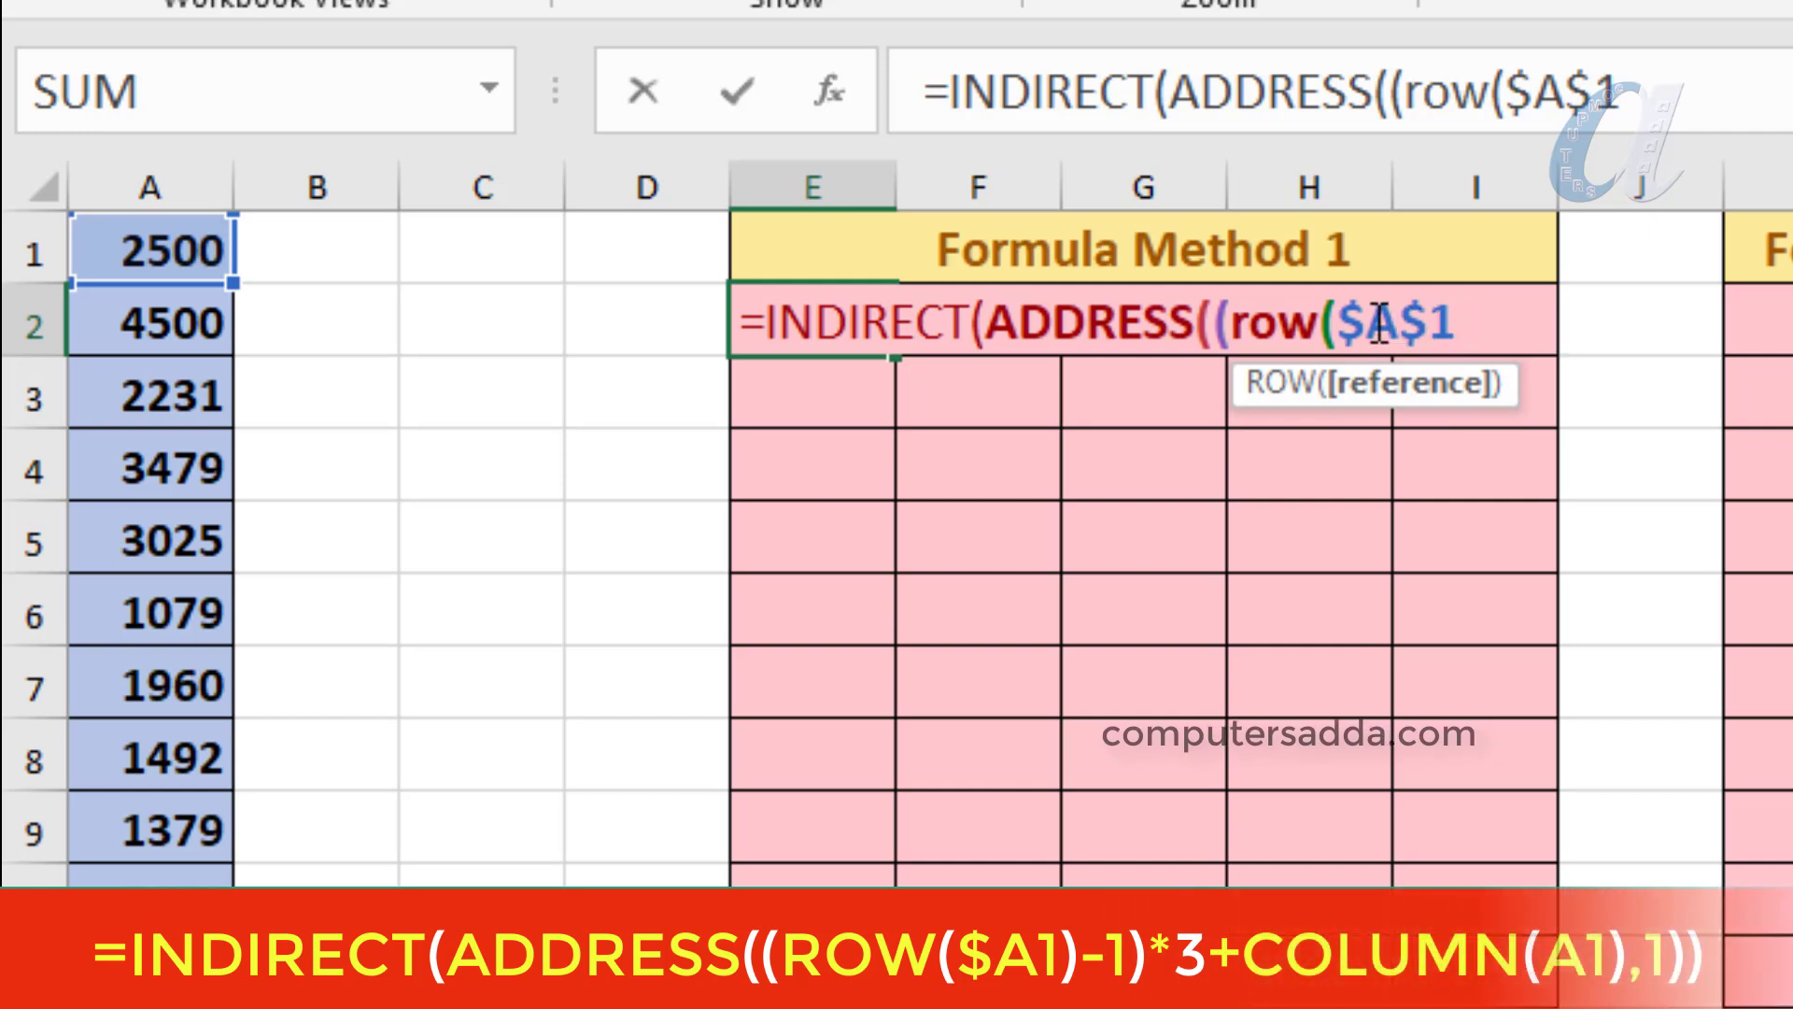
{"action": "left_click_drag", "start_coordinate": [1366, 322], "coordinate": [1426, 322]}
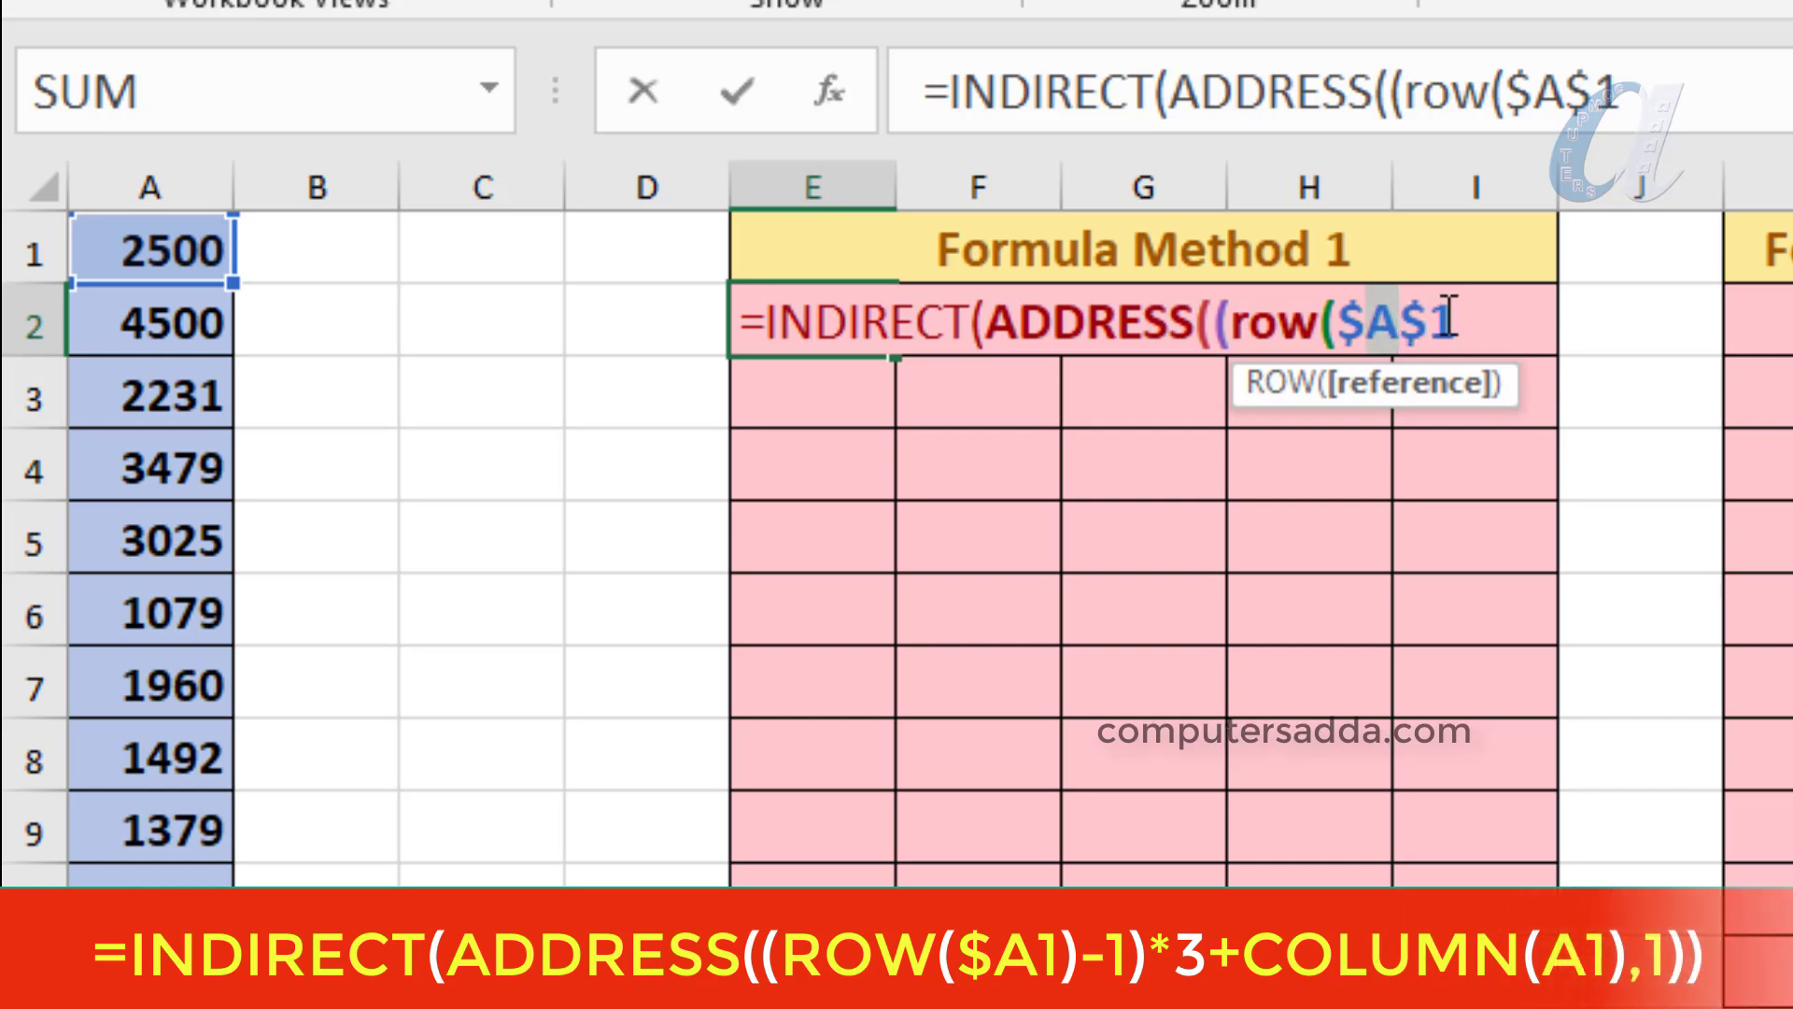
{"action": "left_click", "coordinate": [1449, 317]}
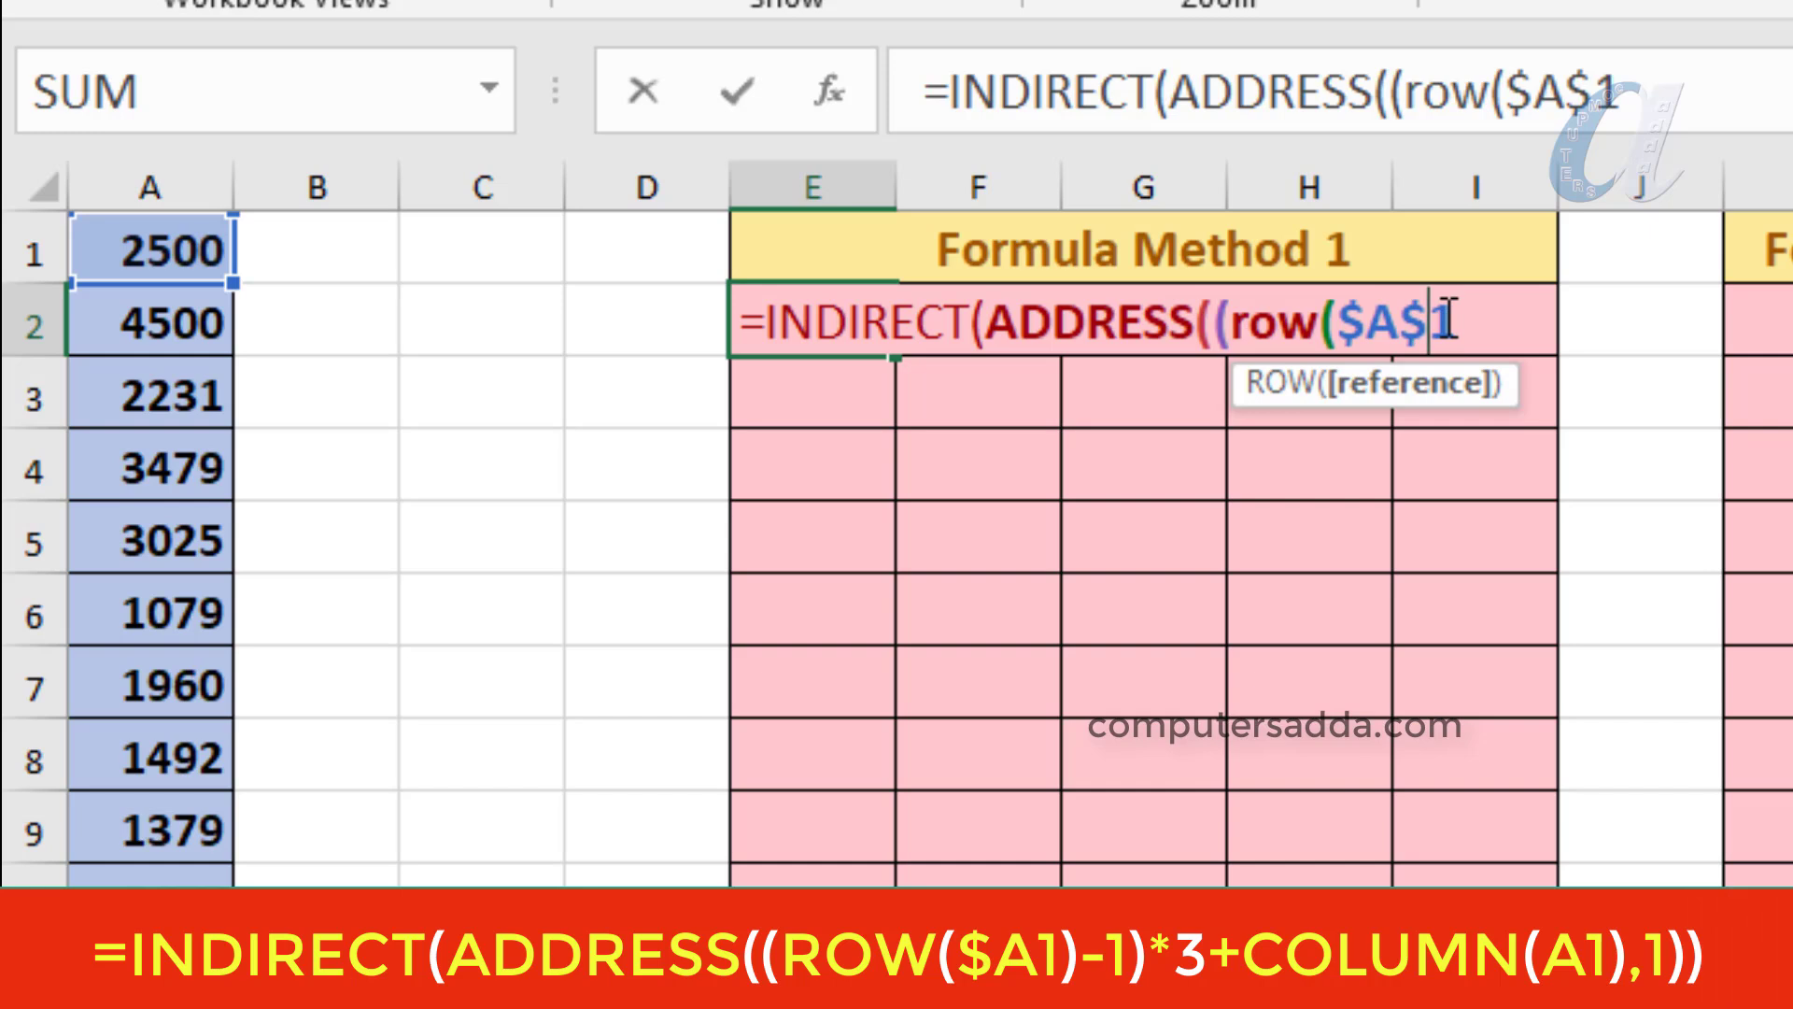
{"action": "key", "text": "BackSpace"}
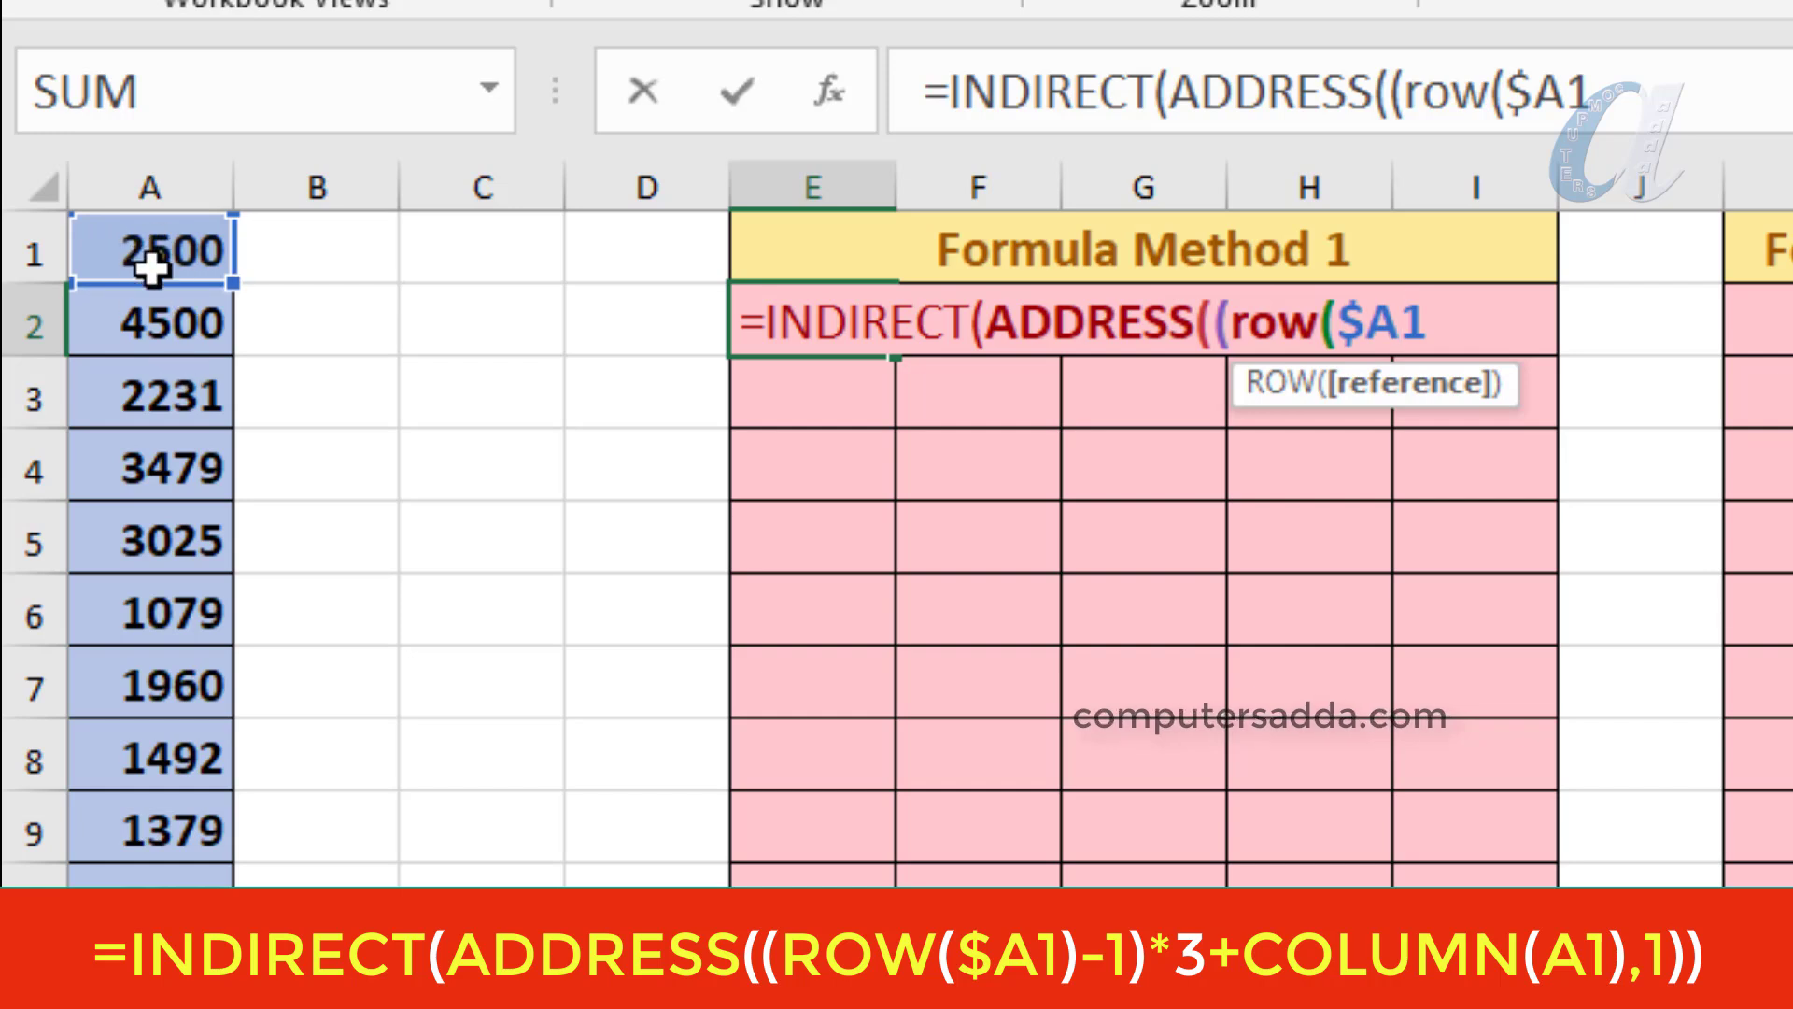
{"action": "left_click", "coordinate": [1434, 327]}
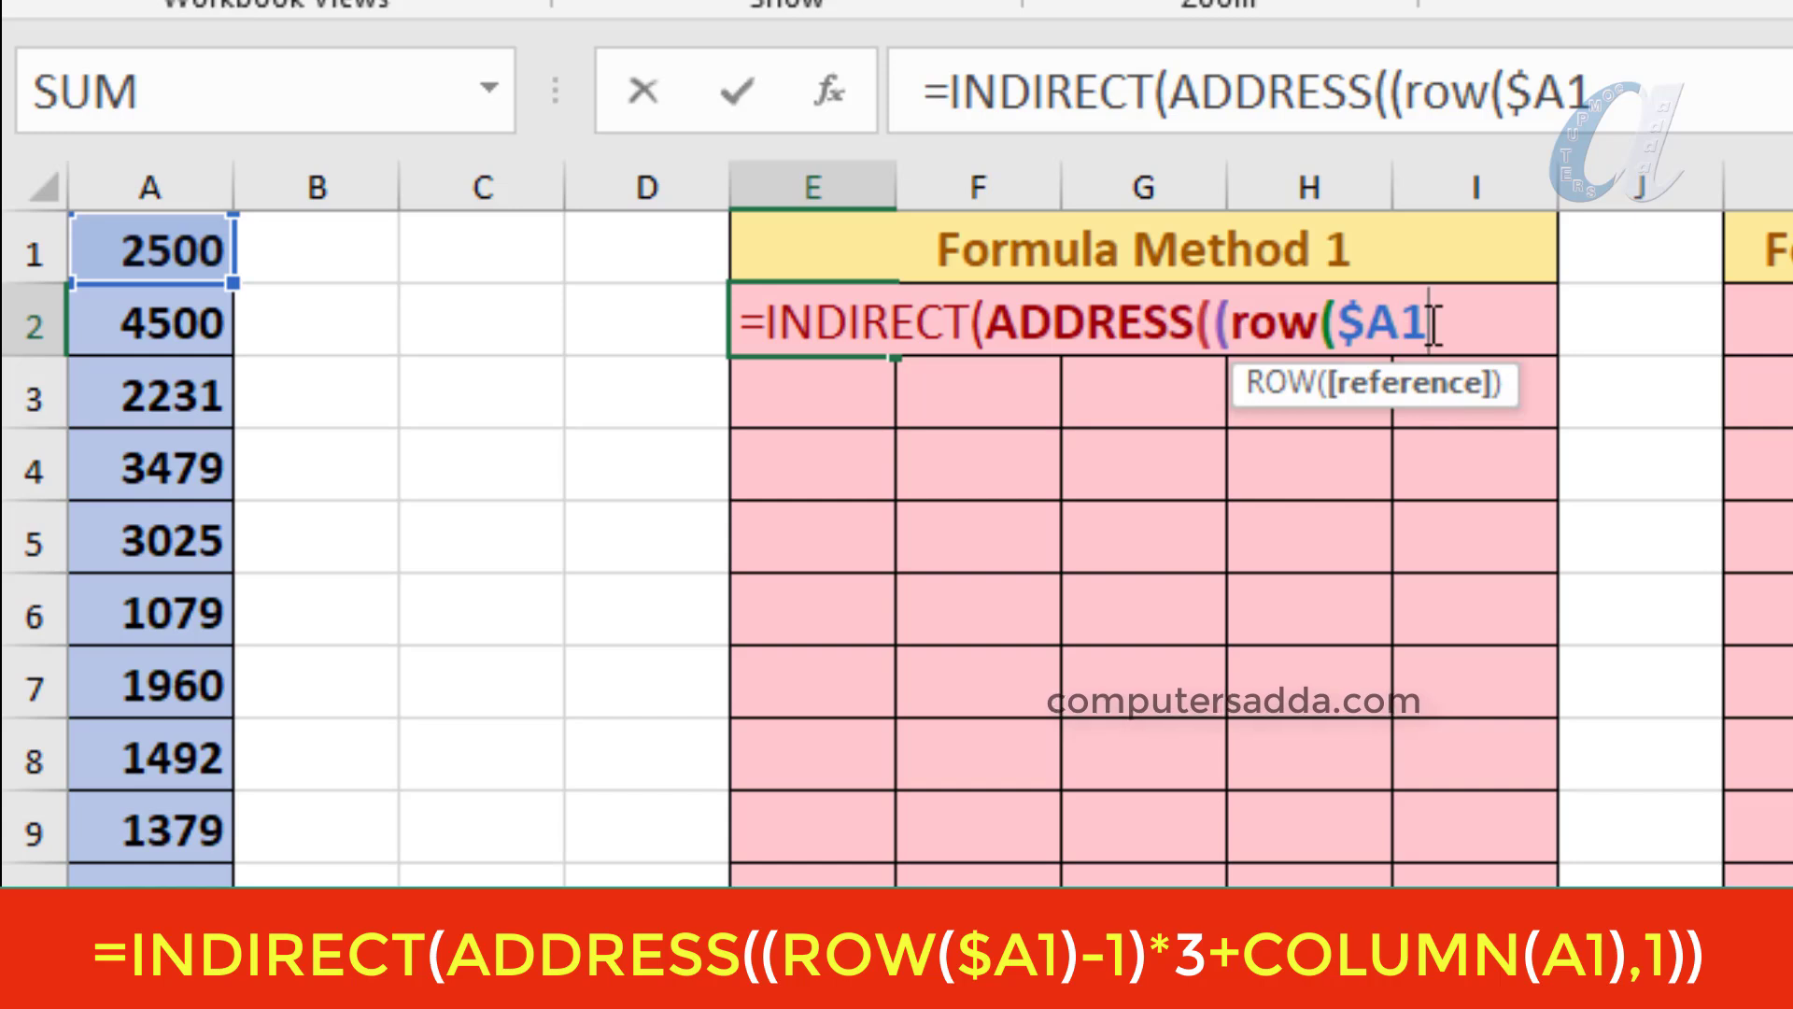
{"action": "type", "text": ")-1"}
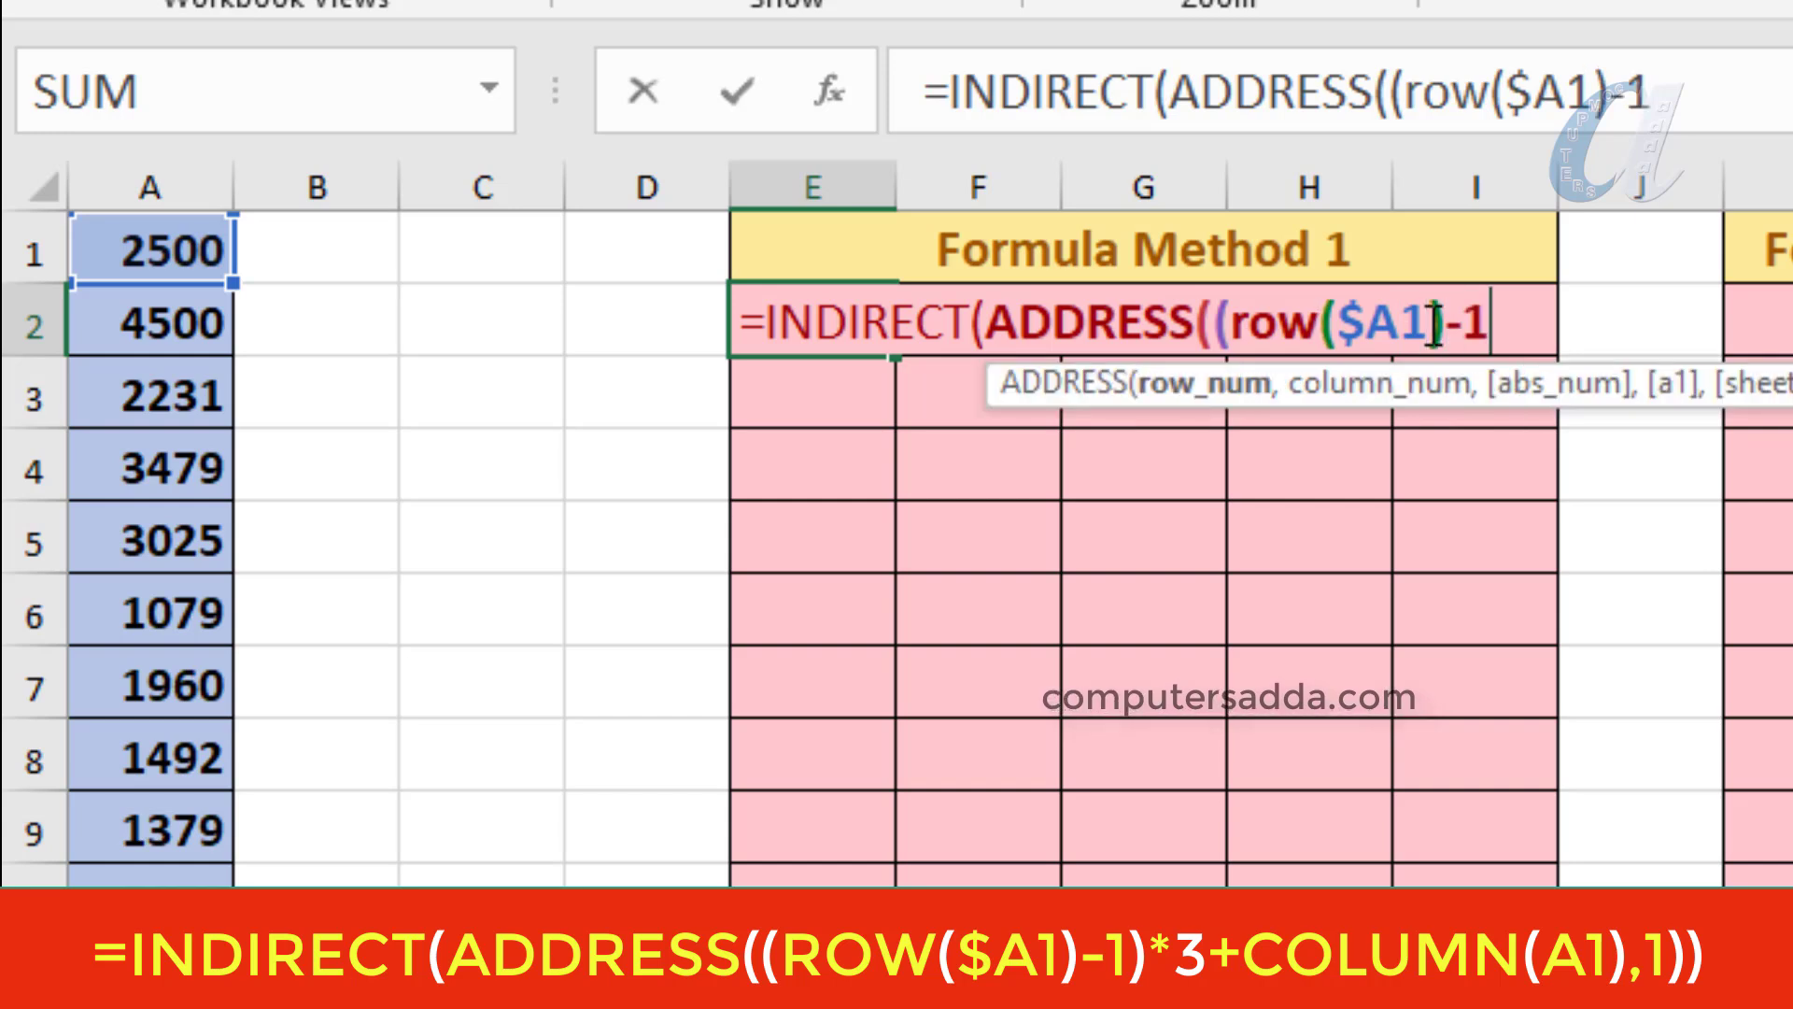
{"action": "type", "text": ")"}
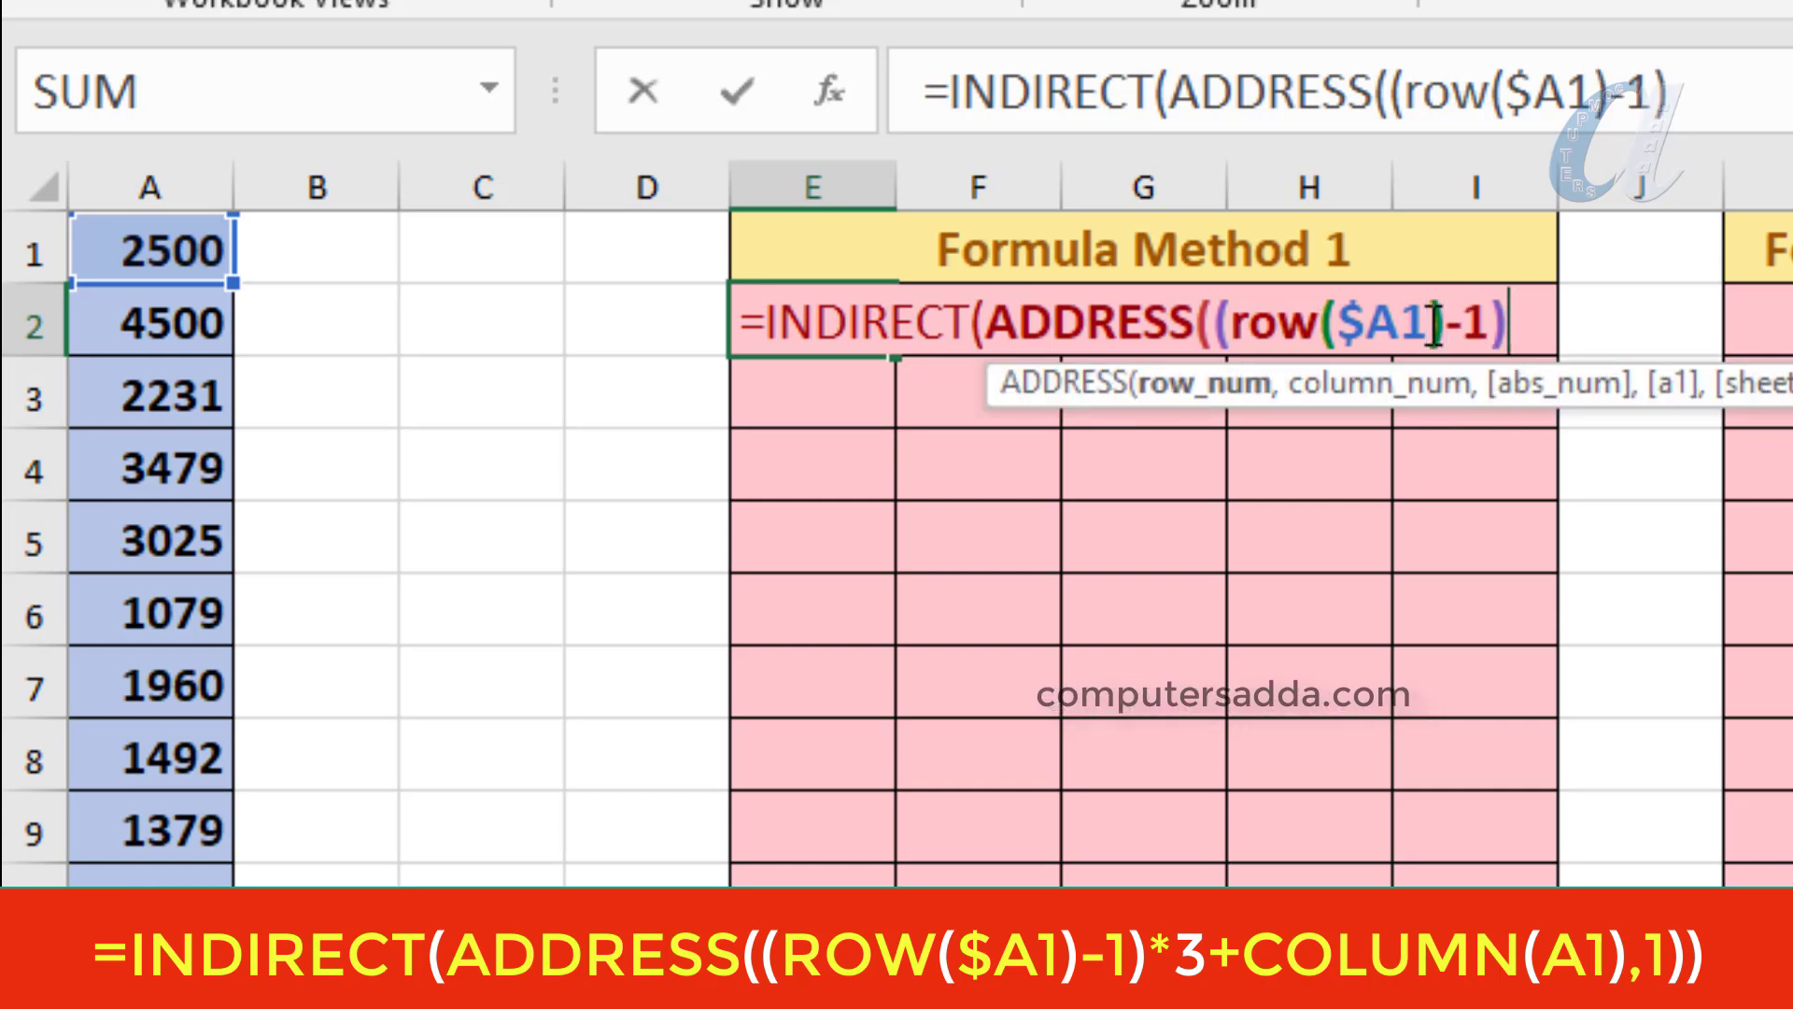
{"action": "type", "text": "*3+"}
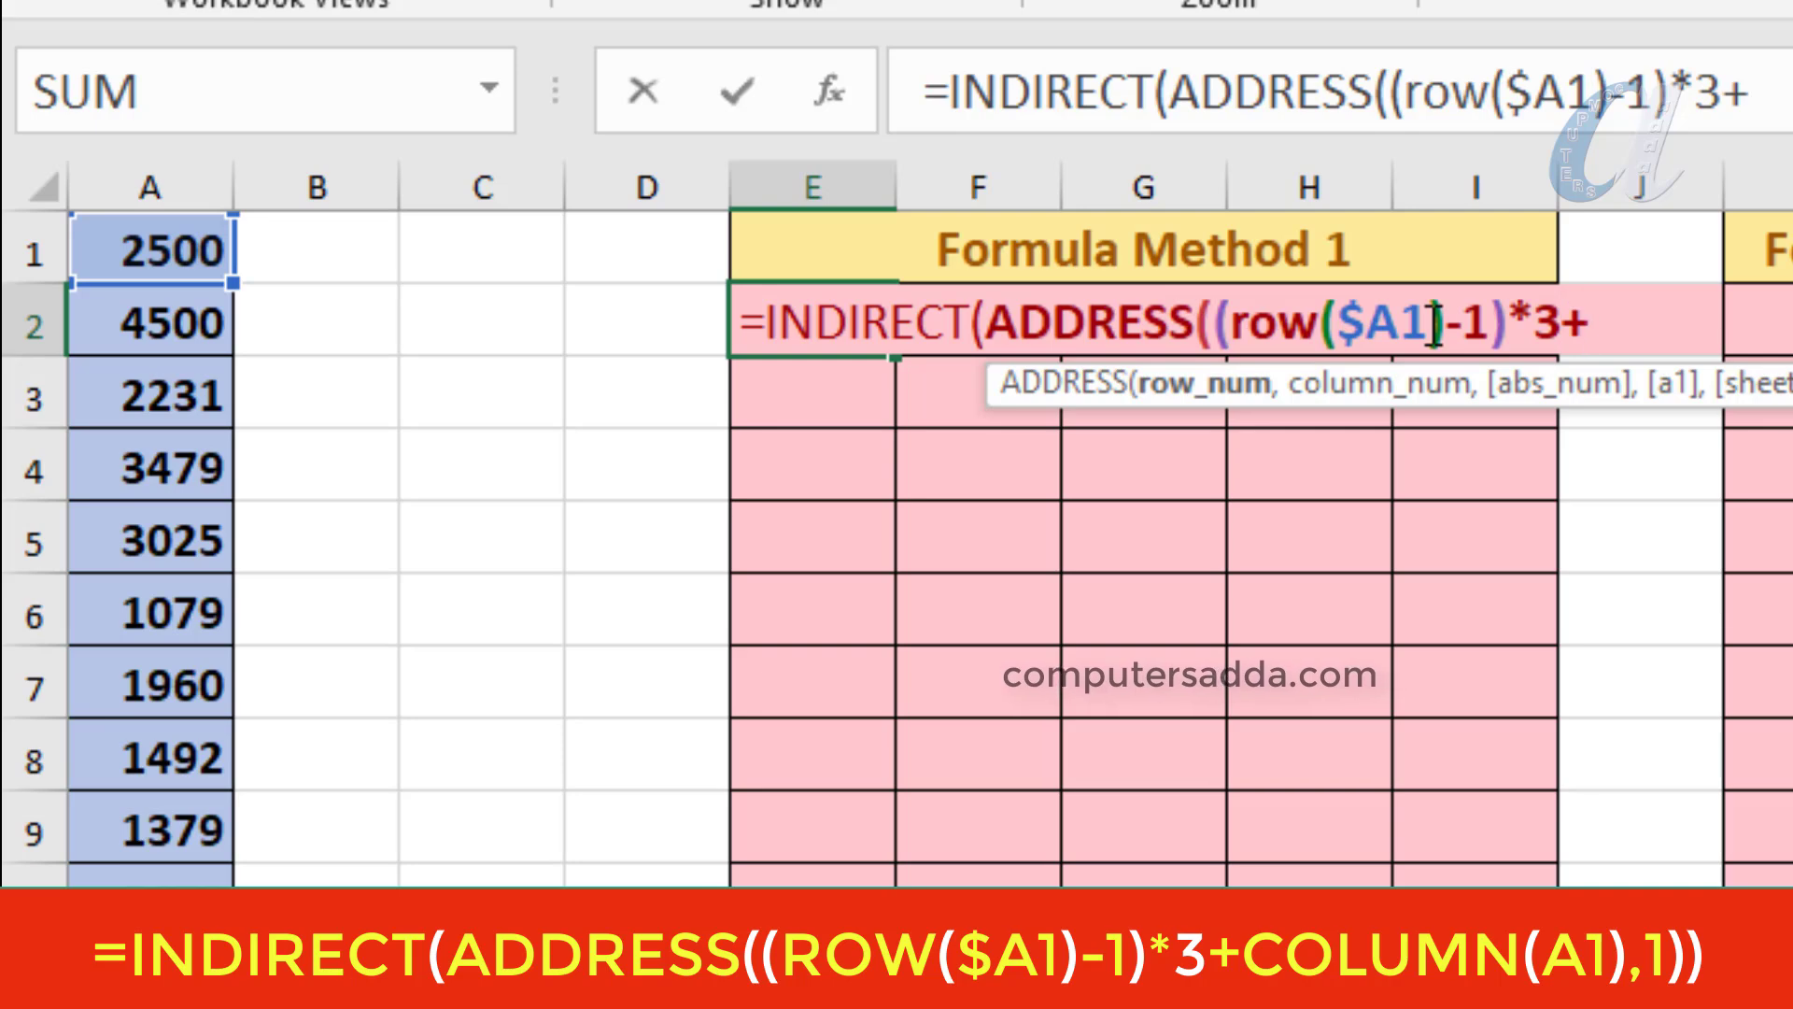
Complete the E2 formula with COLUMN(A1),1)), enter it and reselect the cell
{"action": "type", "text": "col"}
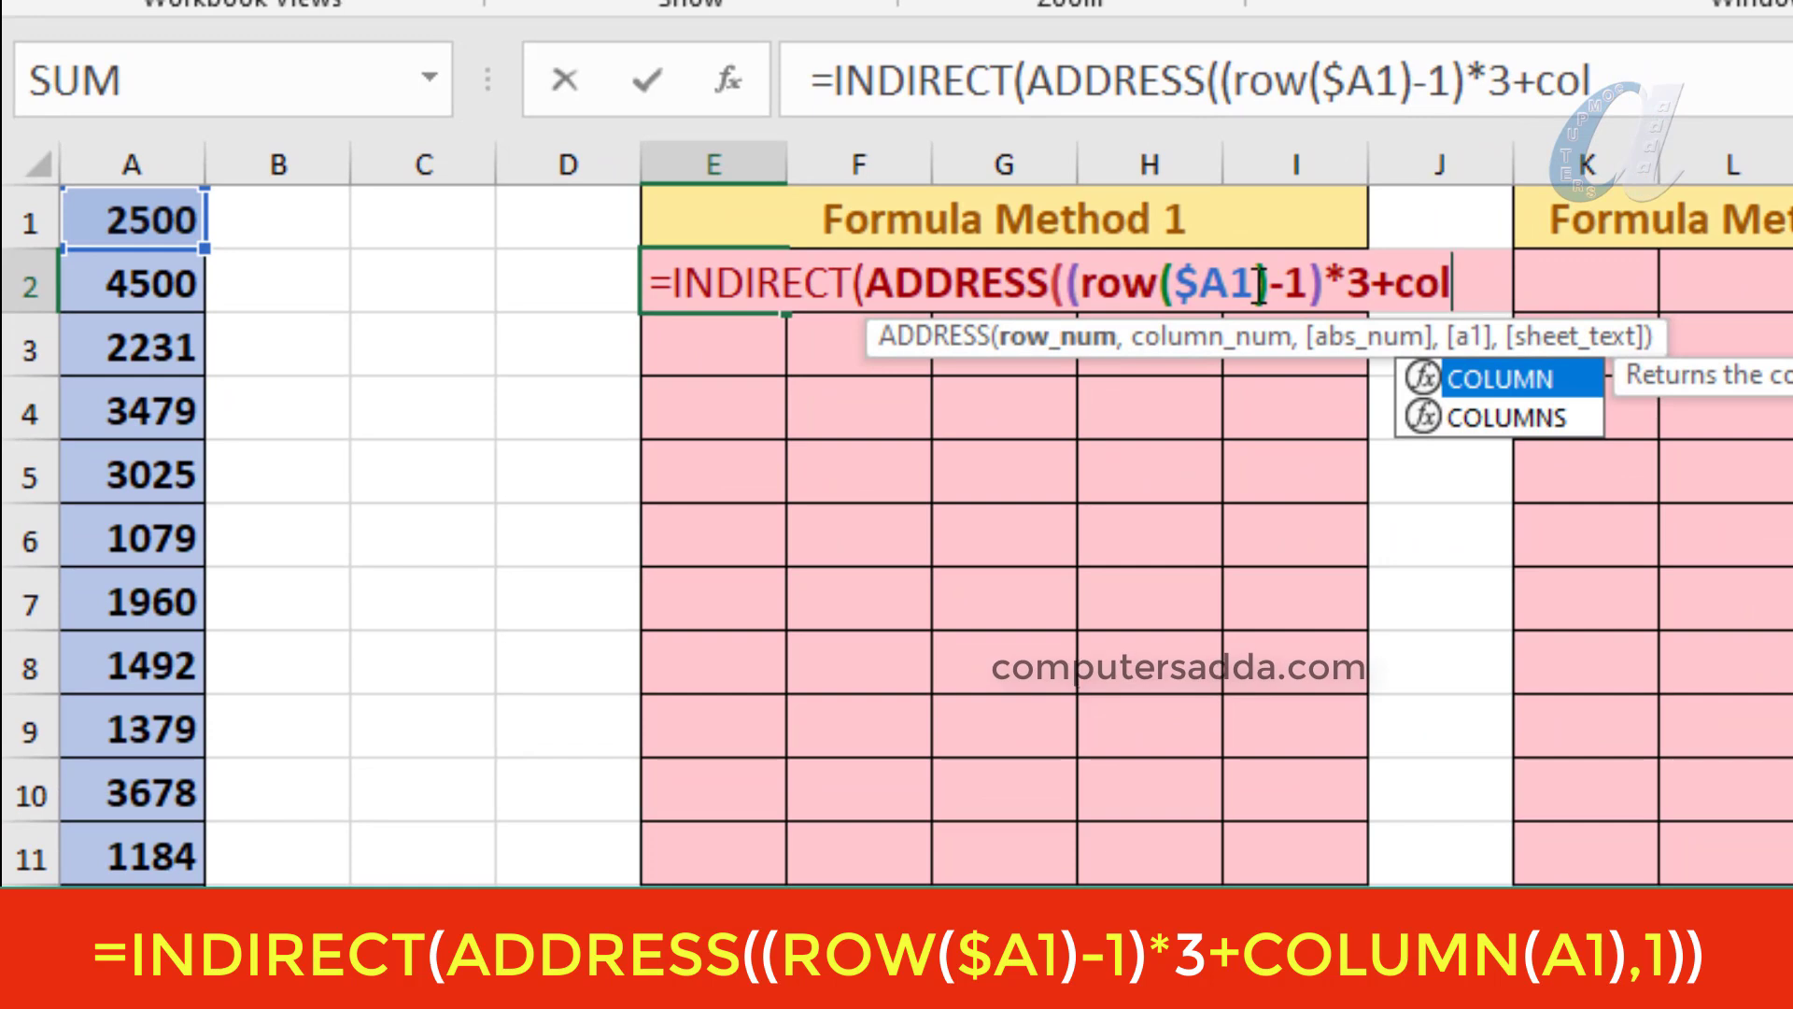
{"action": "key", "text": "Tab"}
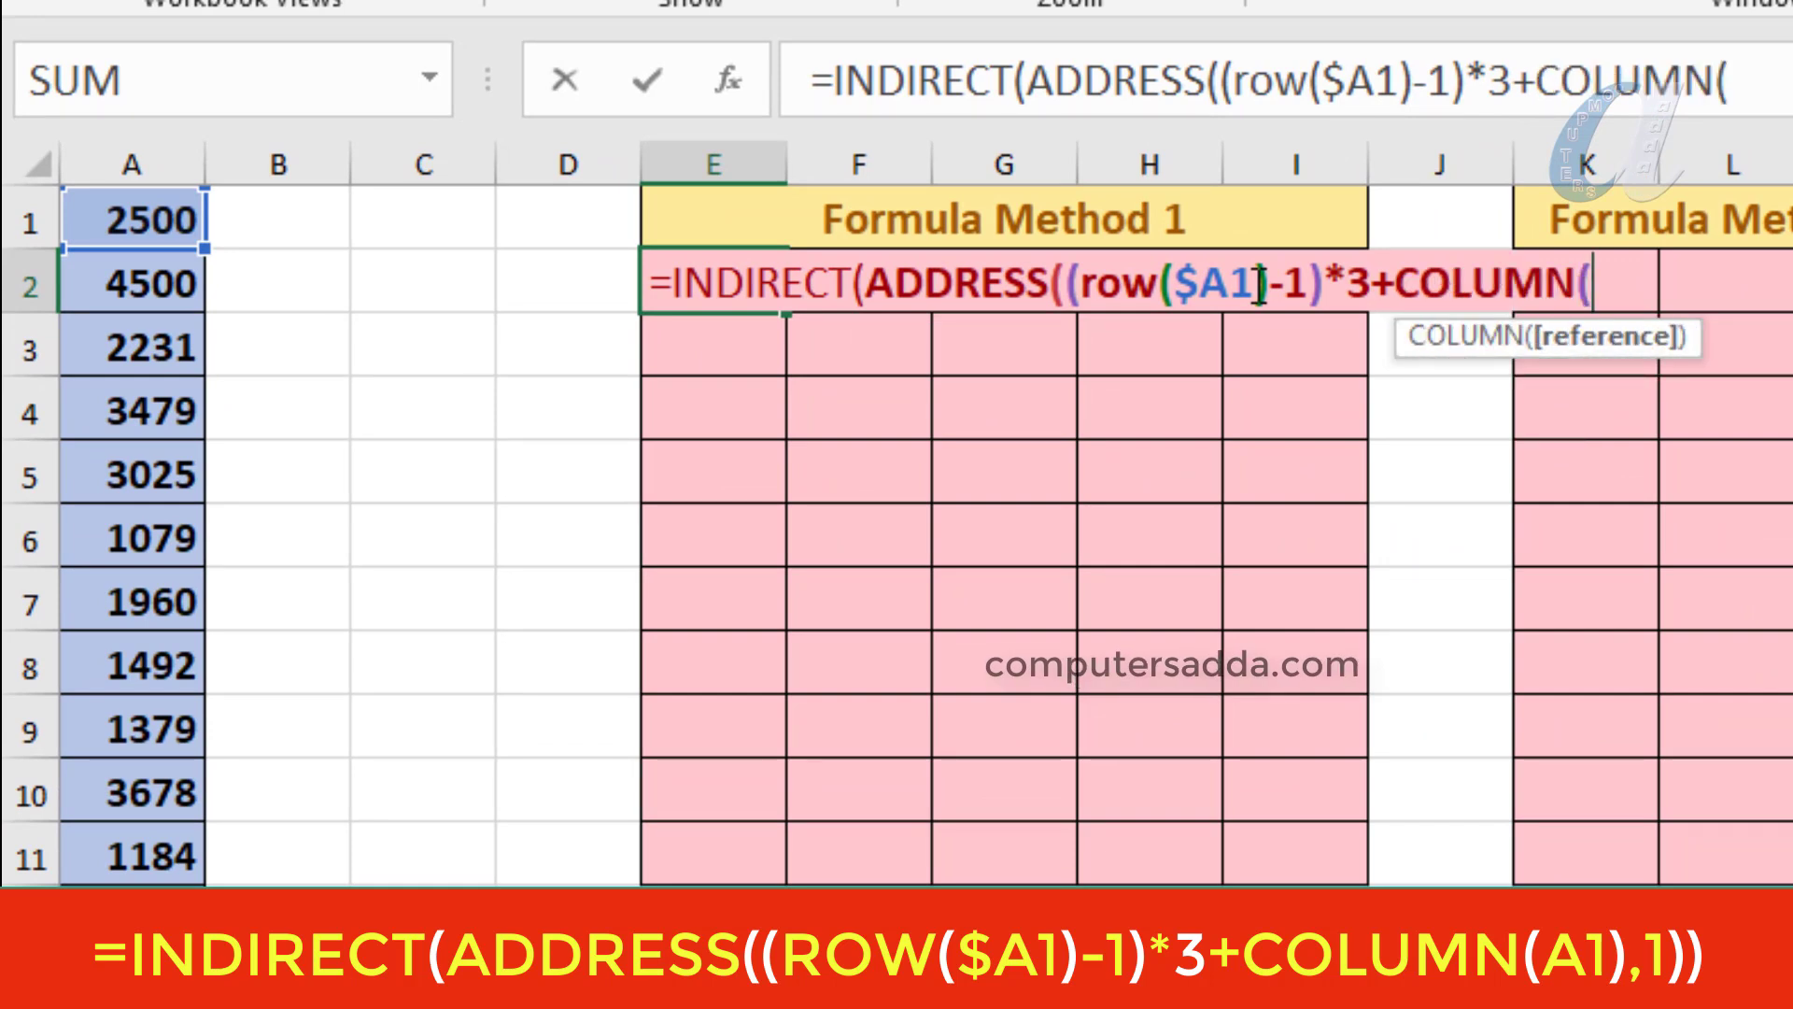
{"action": "type", "text": "a1"}
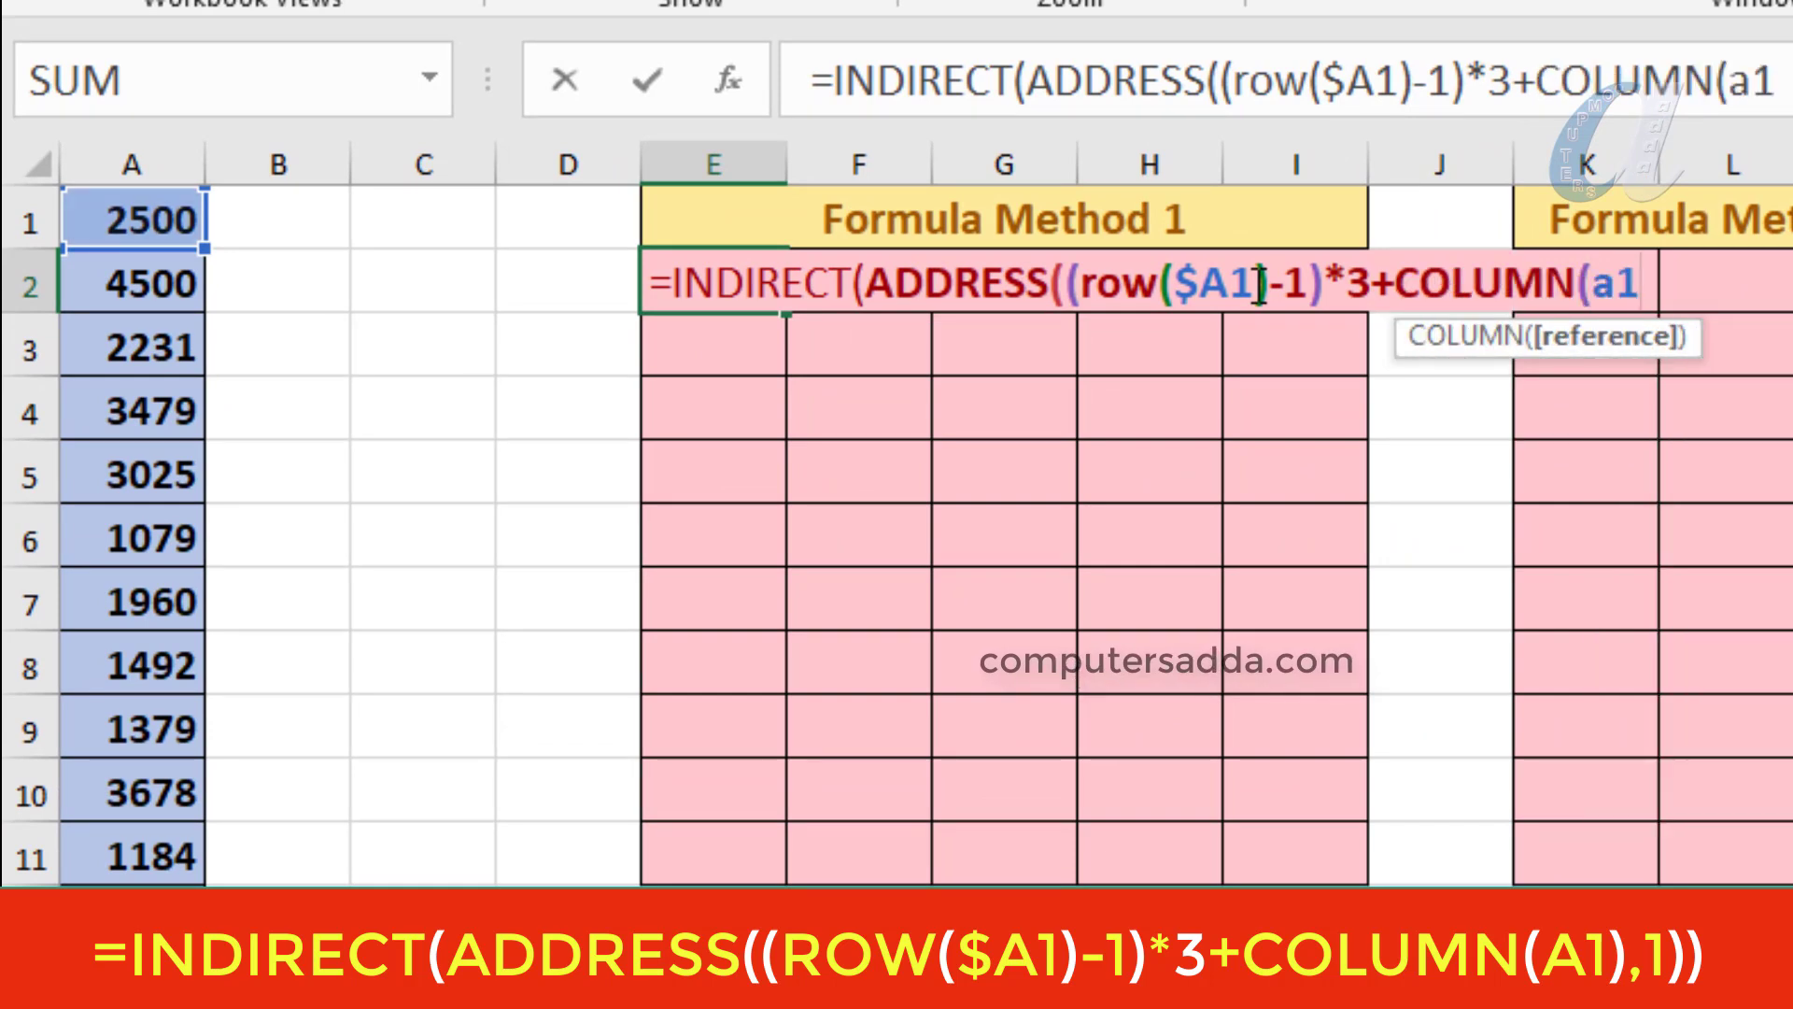
{"action": "type", "text": "),"}
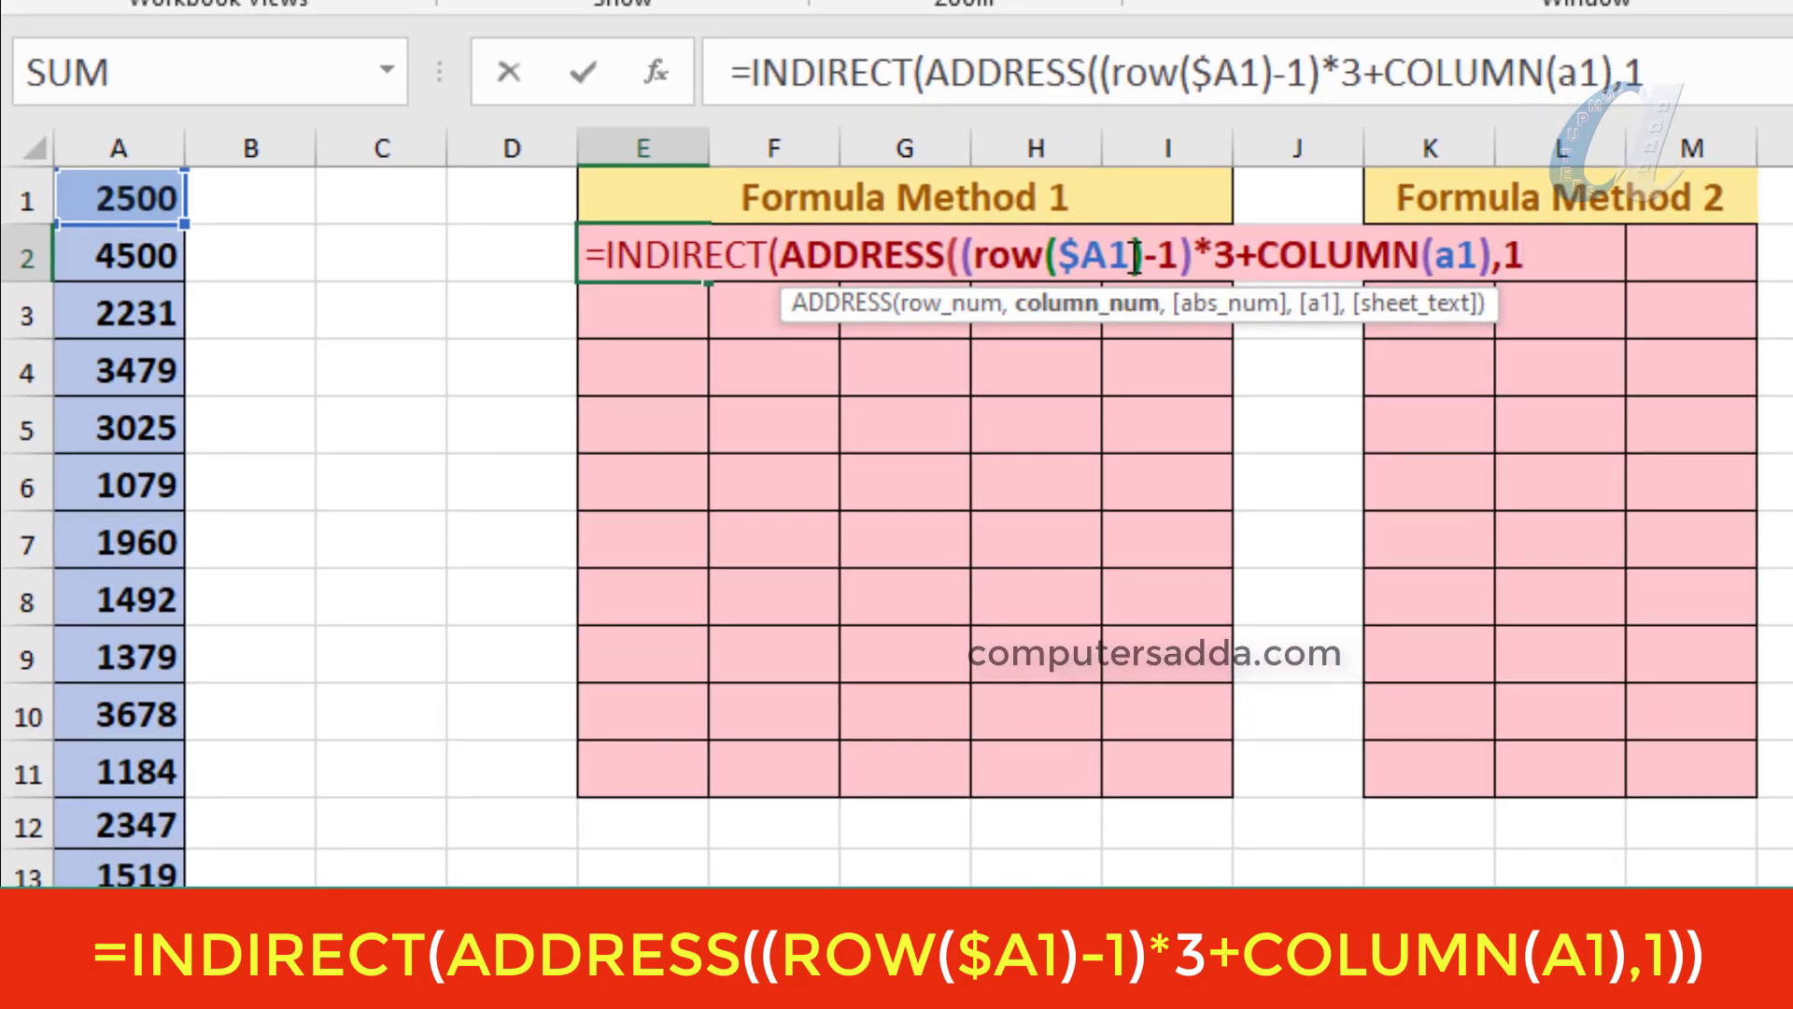
{"action": "type", "text": "1)"}
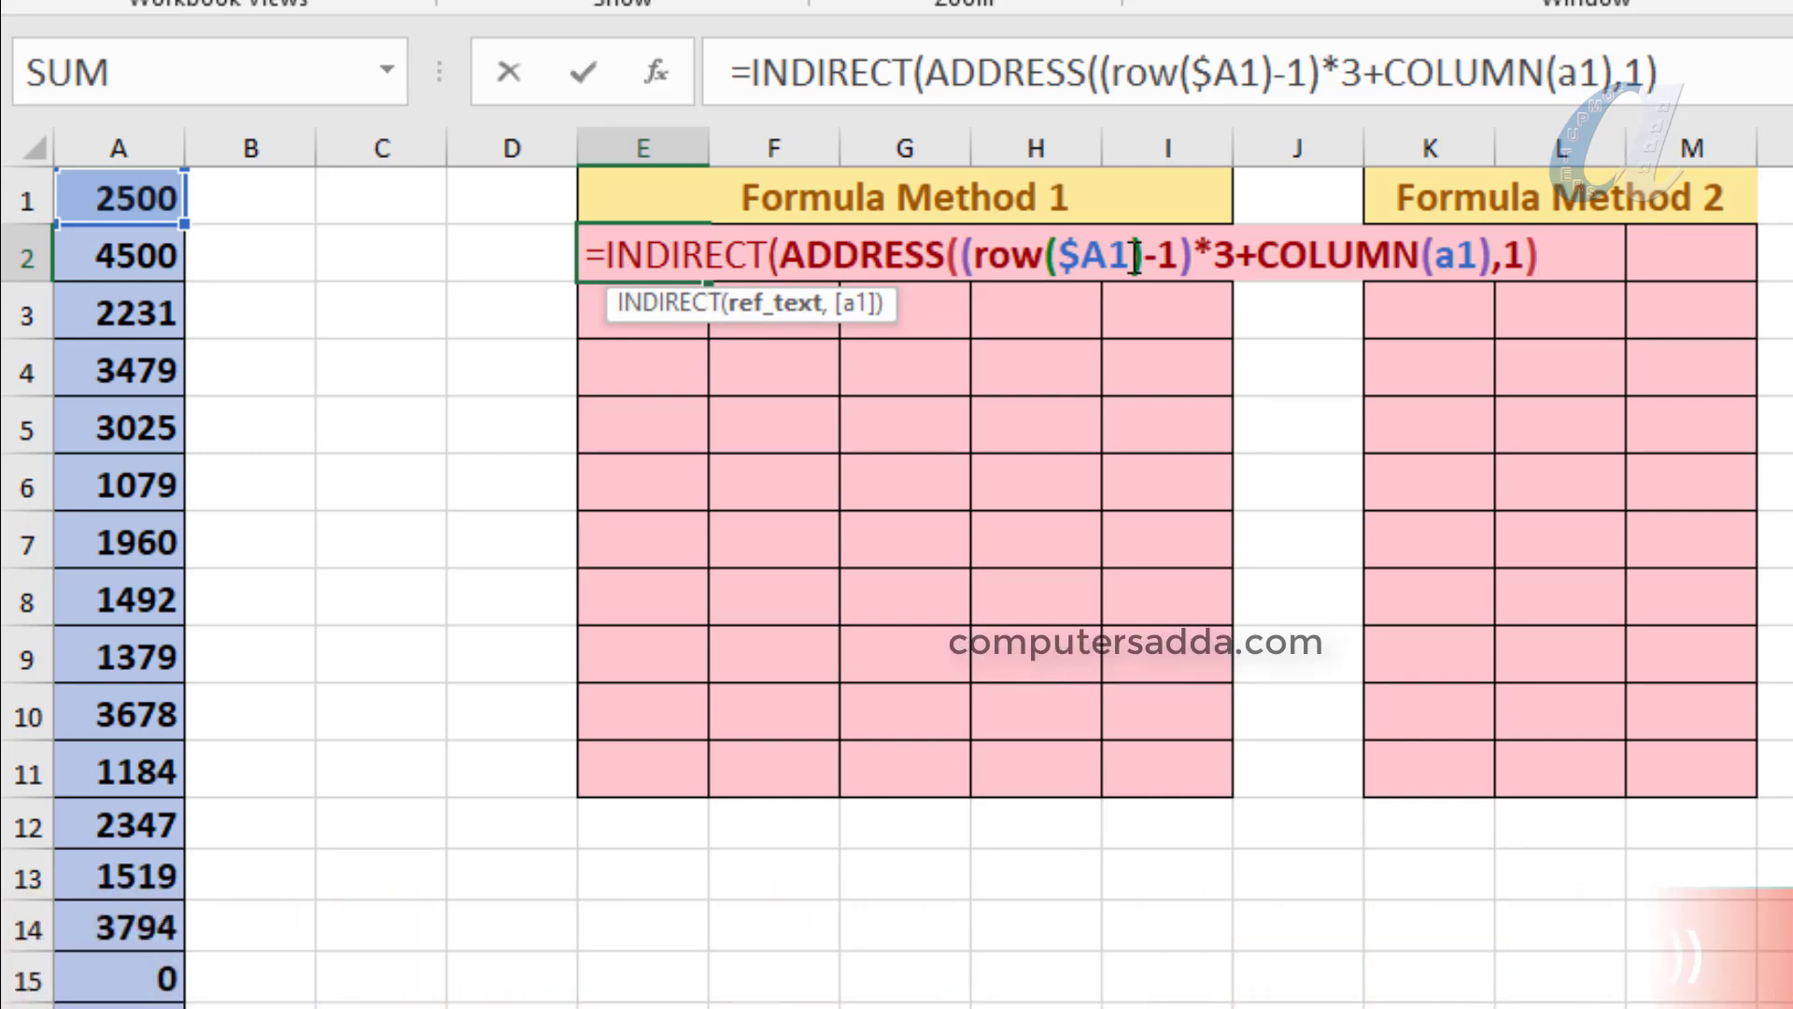
{"action": "type", "text": ")"}
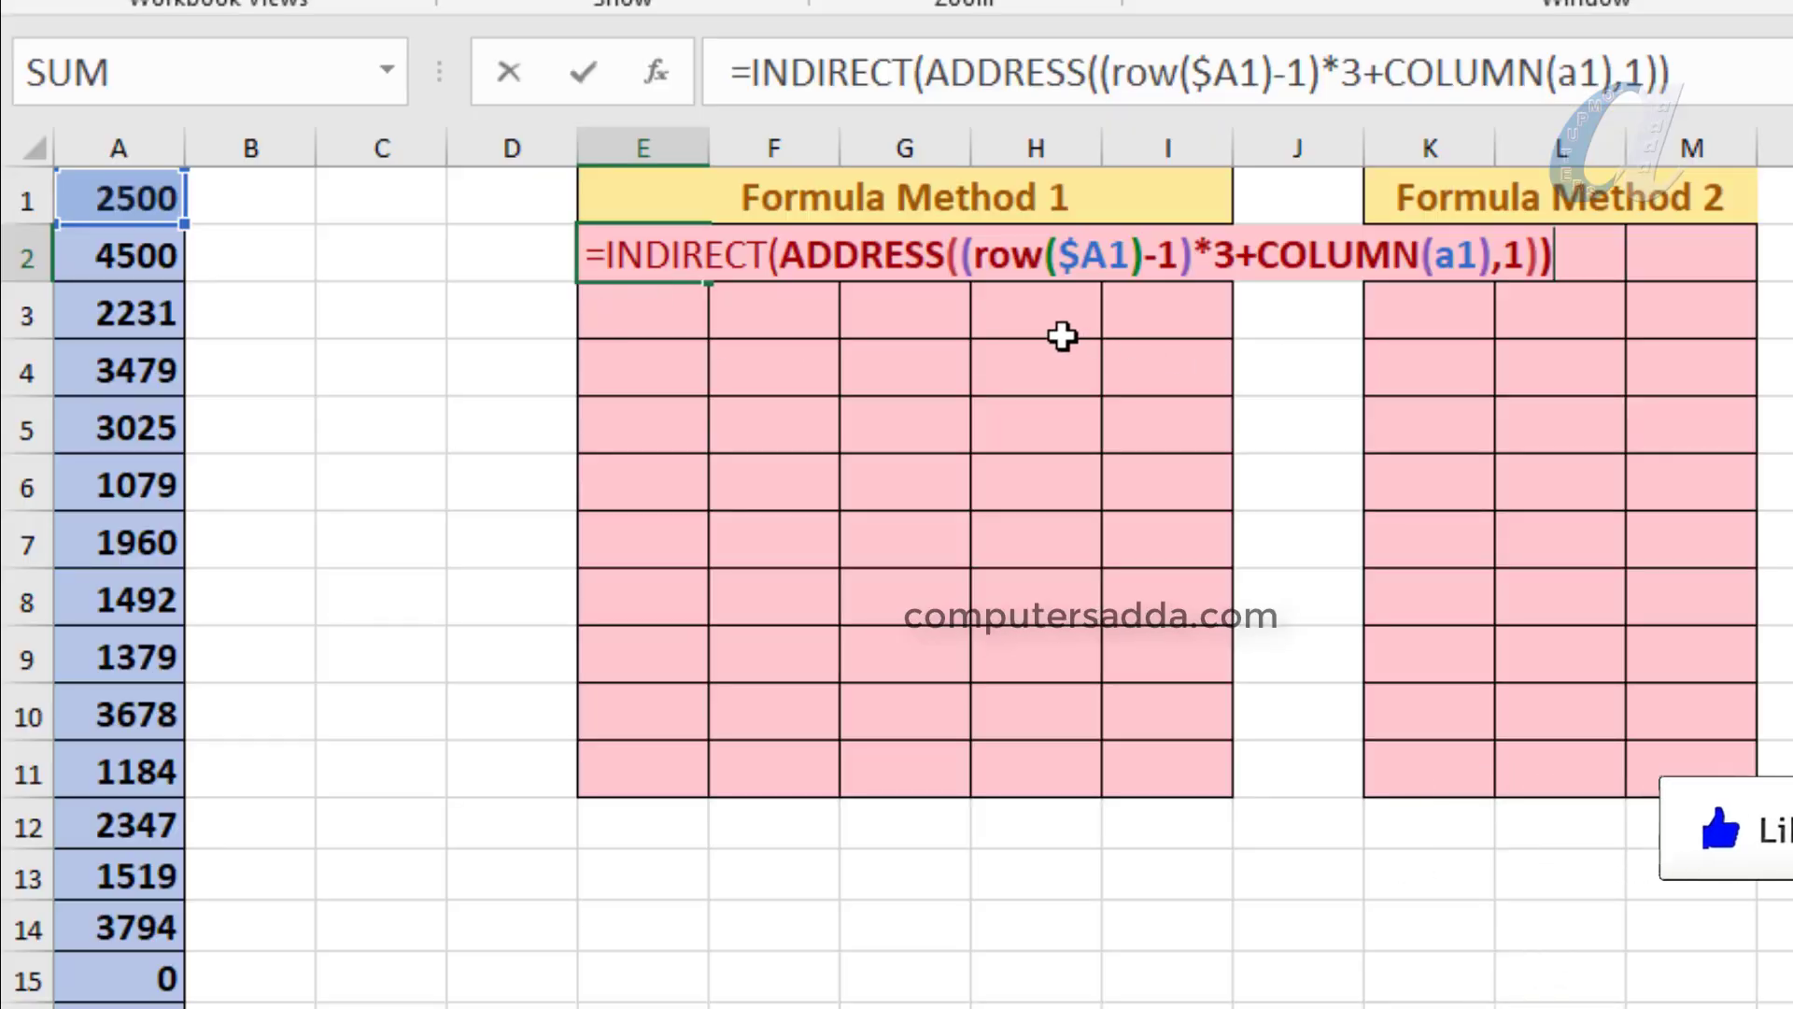
{"action": "key", "text": "Return"}
{"action": "left_click", "coordinate": [633, 254]}
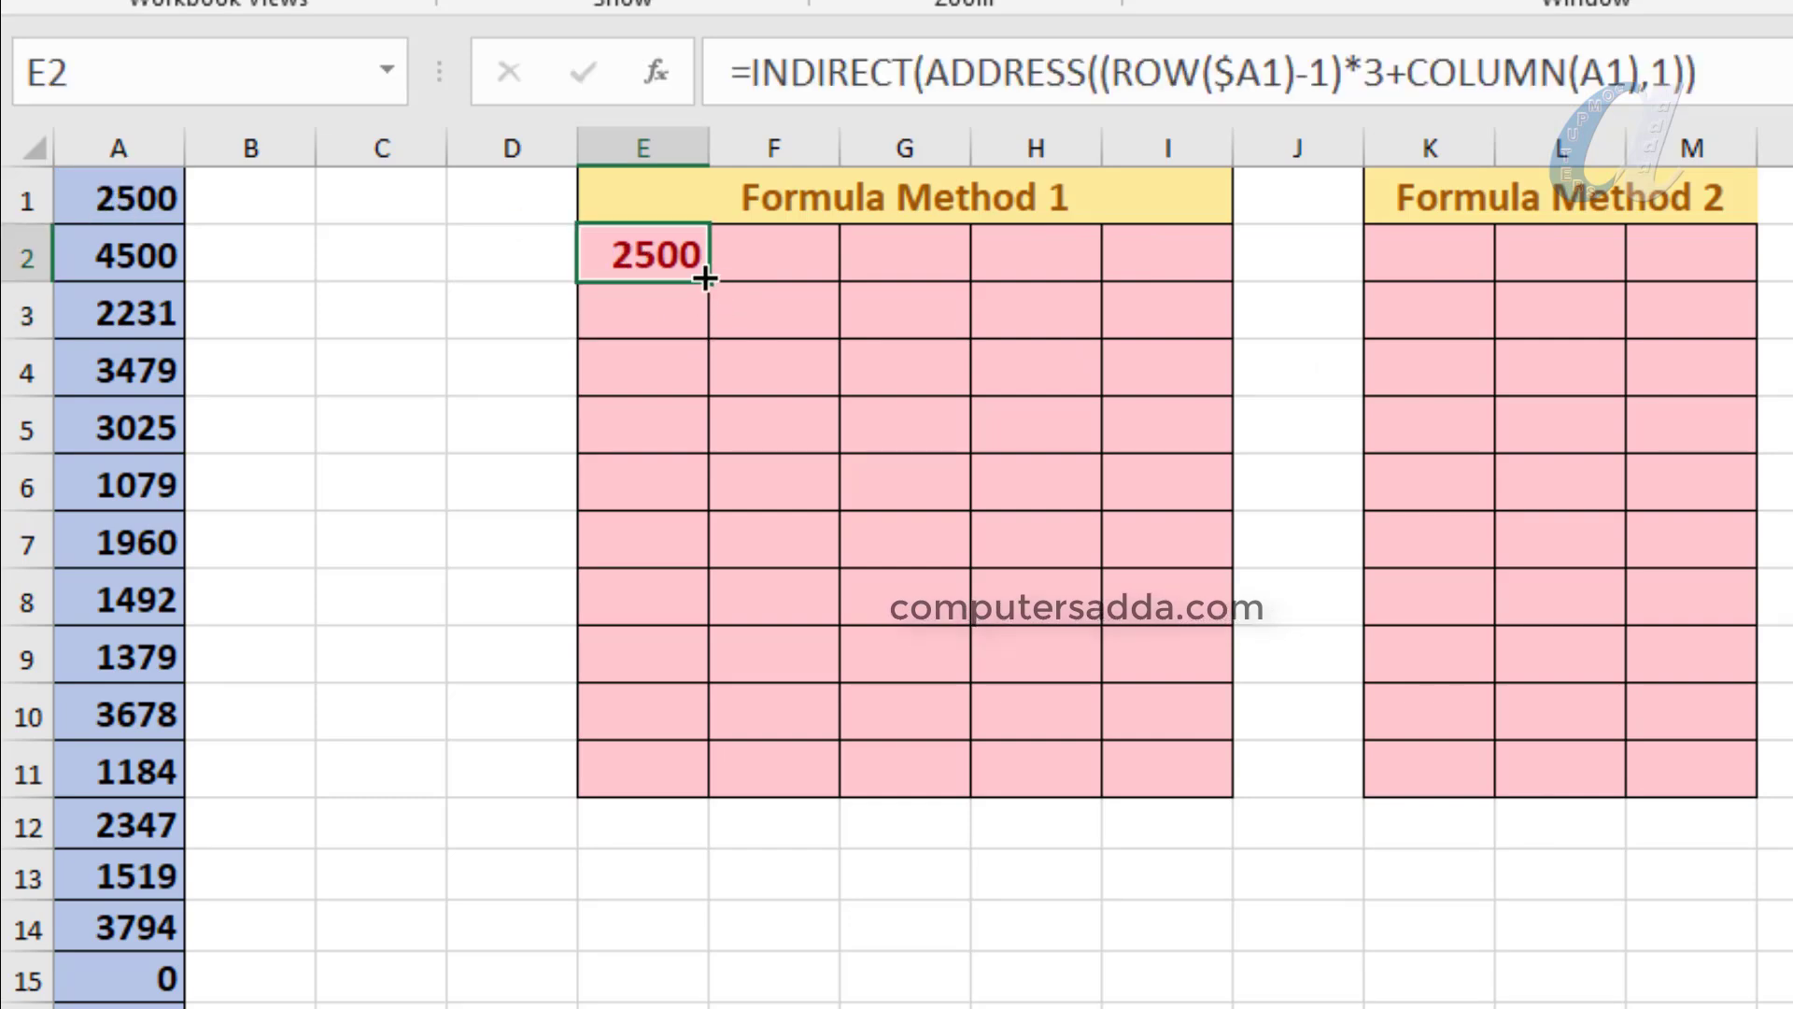
Fill the E2 formula across to G2 and down to row 11, and undo the downward fill
{"action": "left_click_drag", "start_coordinate": [705, 280], "coordinate": [969, 271]}
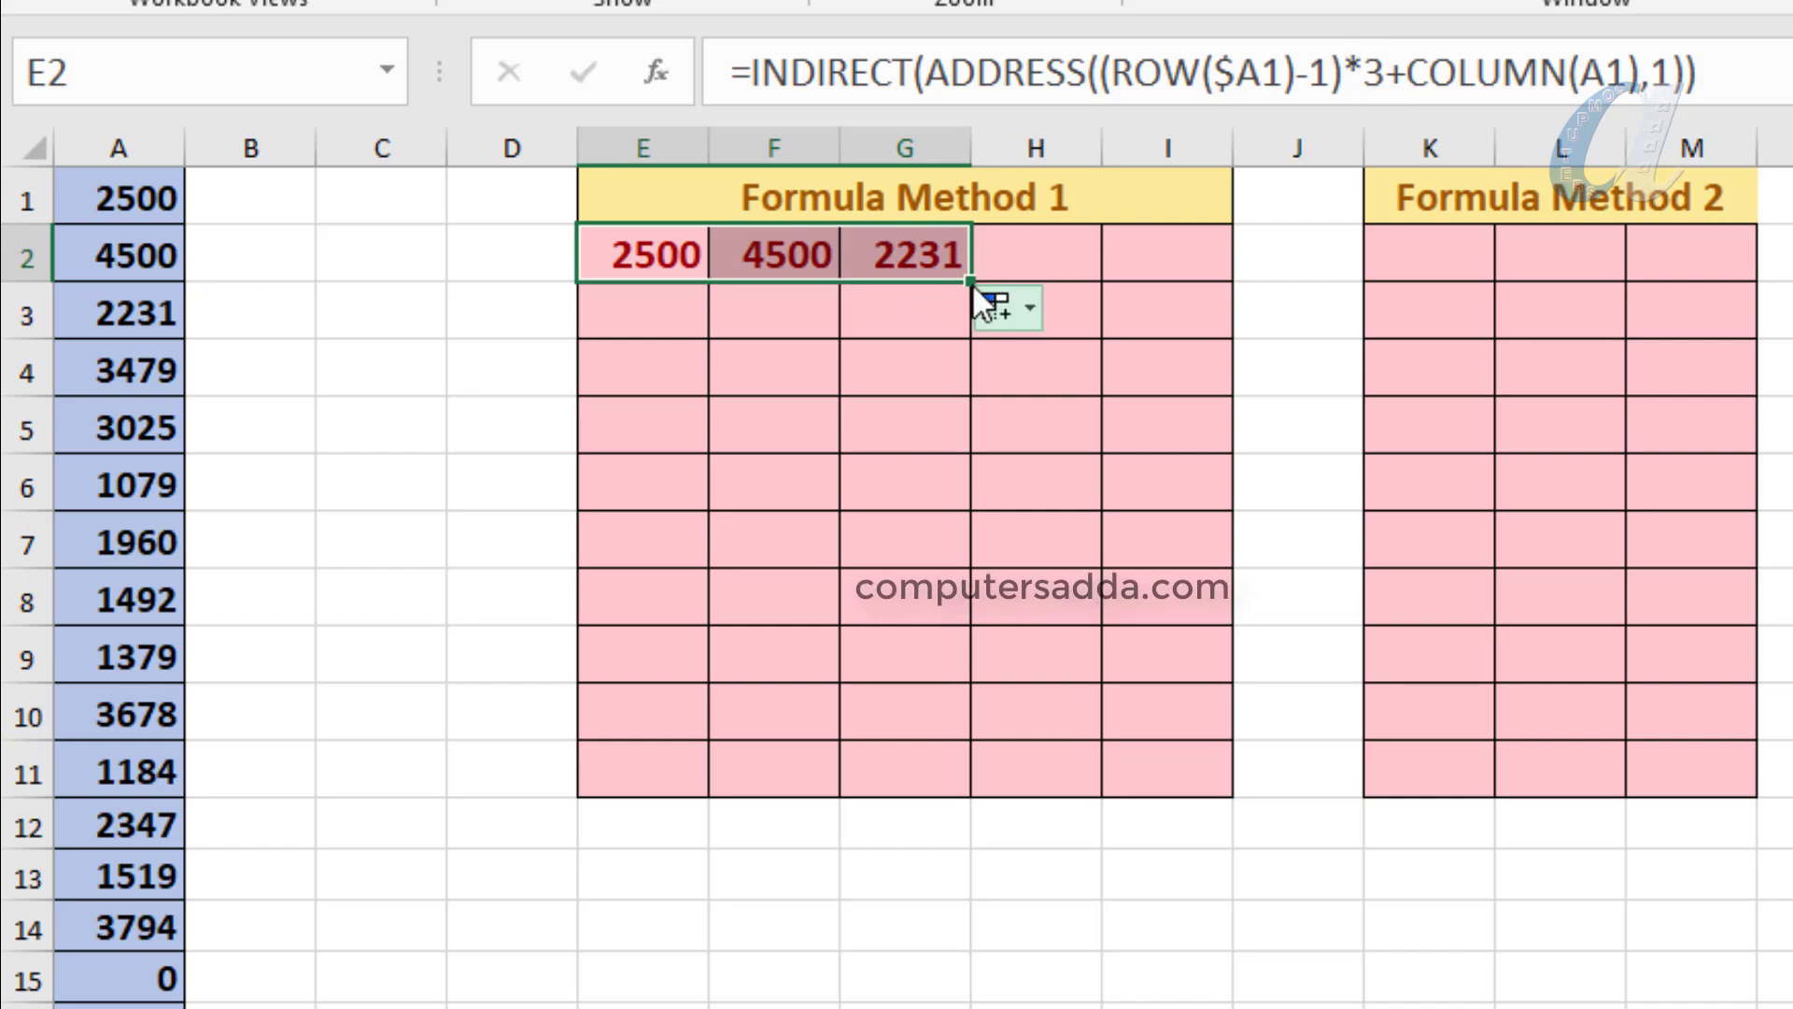
{"action": "left_click_drag", "start_coordinate": [968, 280], "coordinate": [951, 775]}
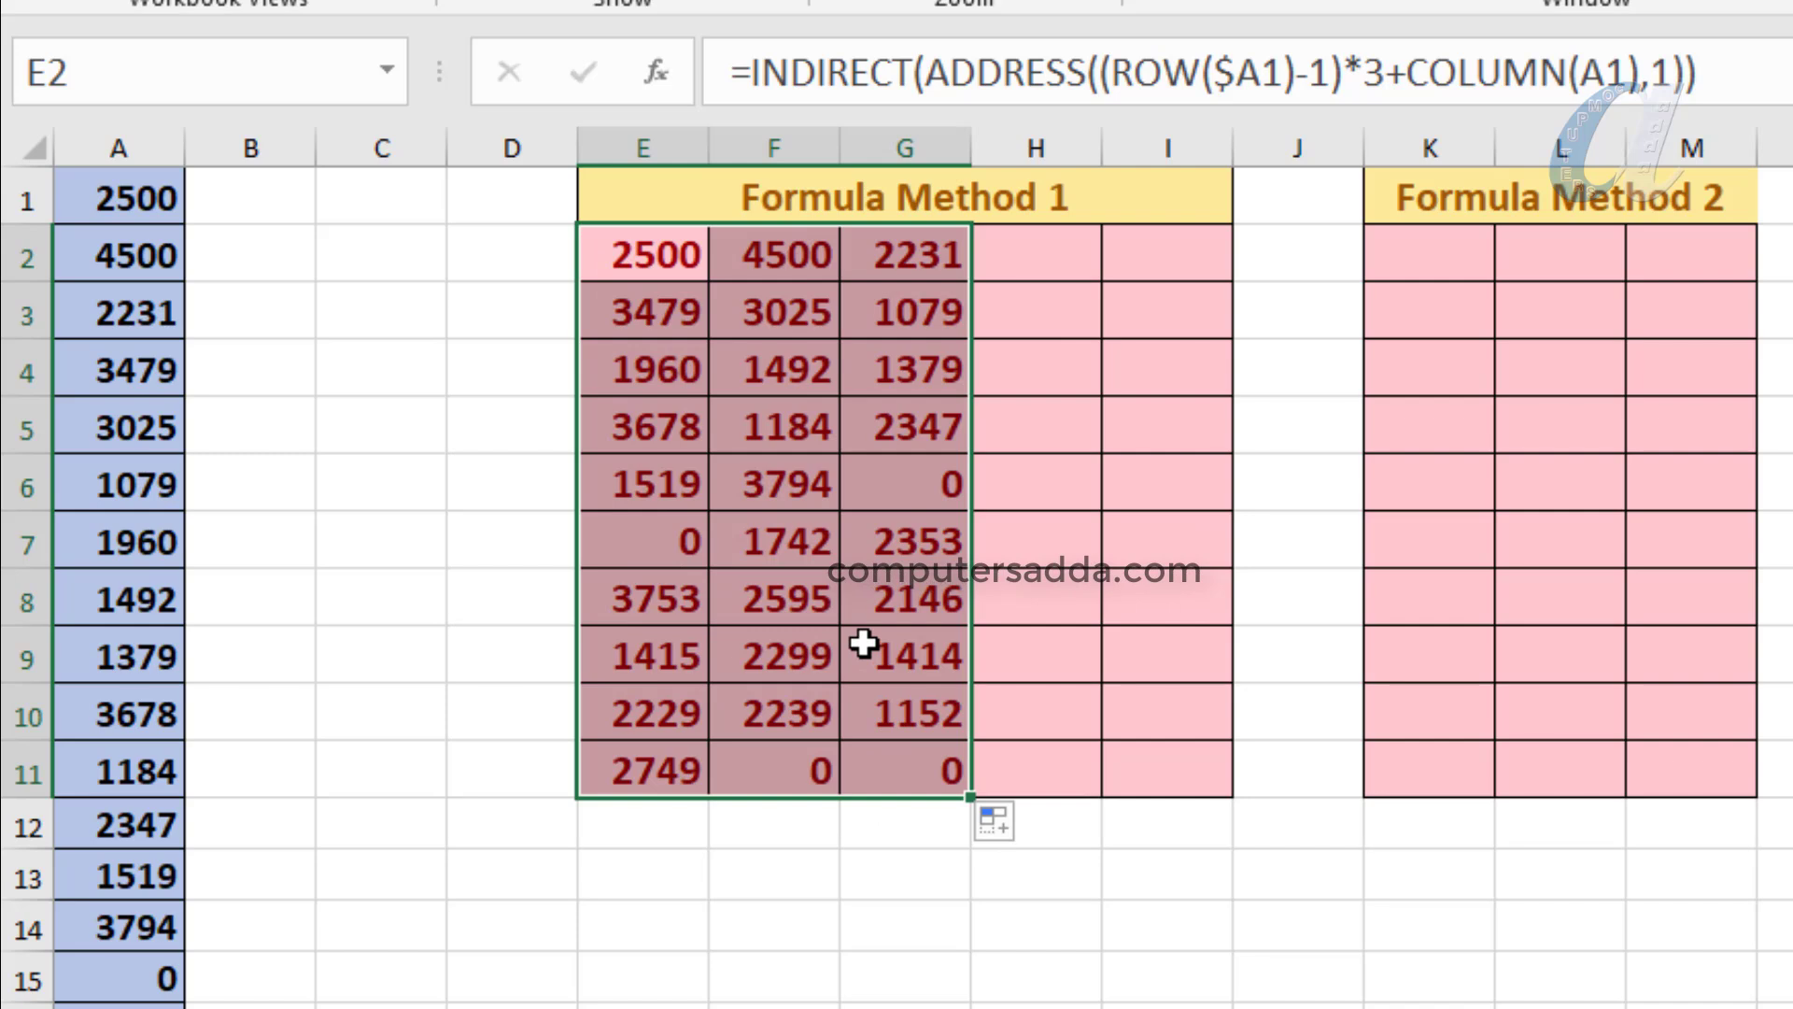
{"action": "key", "text": "ctrl+z"}
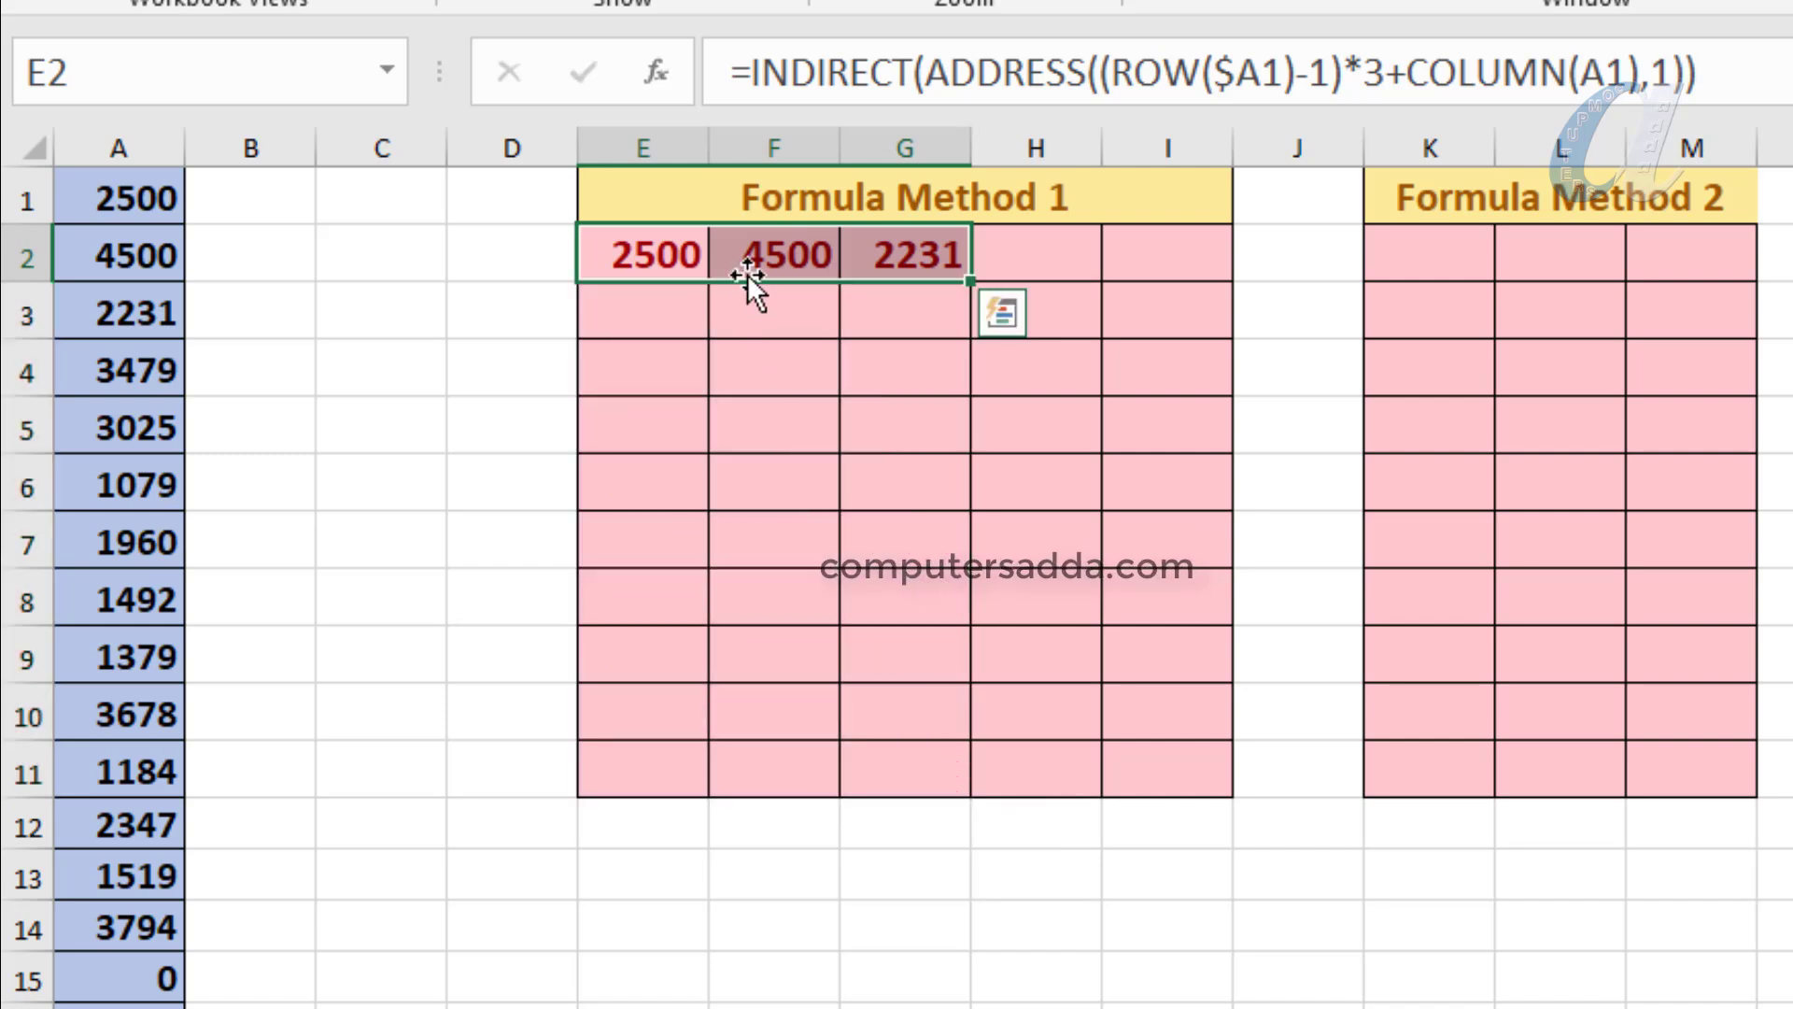
Extend the row 2 formulas across to column I and fill them down to row 5
{"action": "left_click_drag", "start_coordinate": [641, 252], "coordinate": [937, 256]}
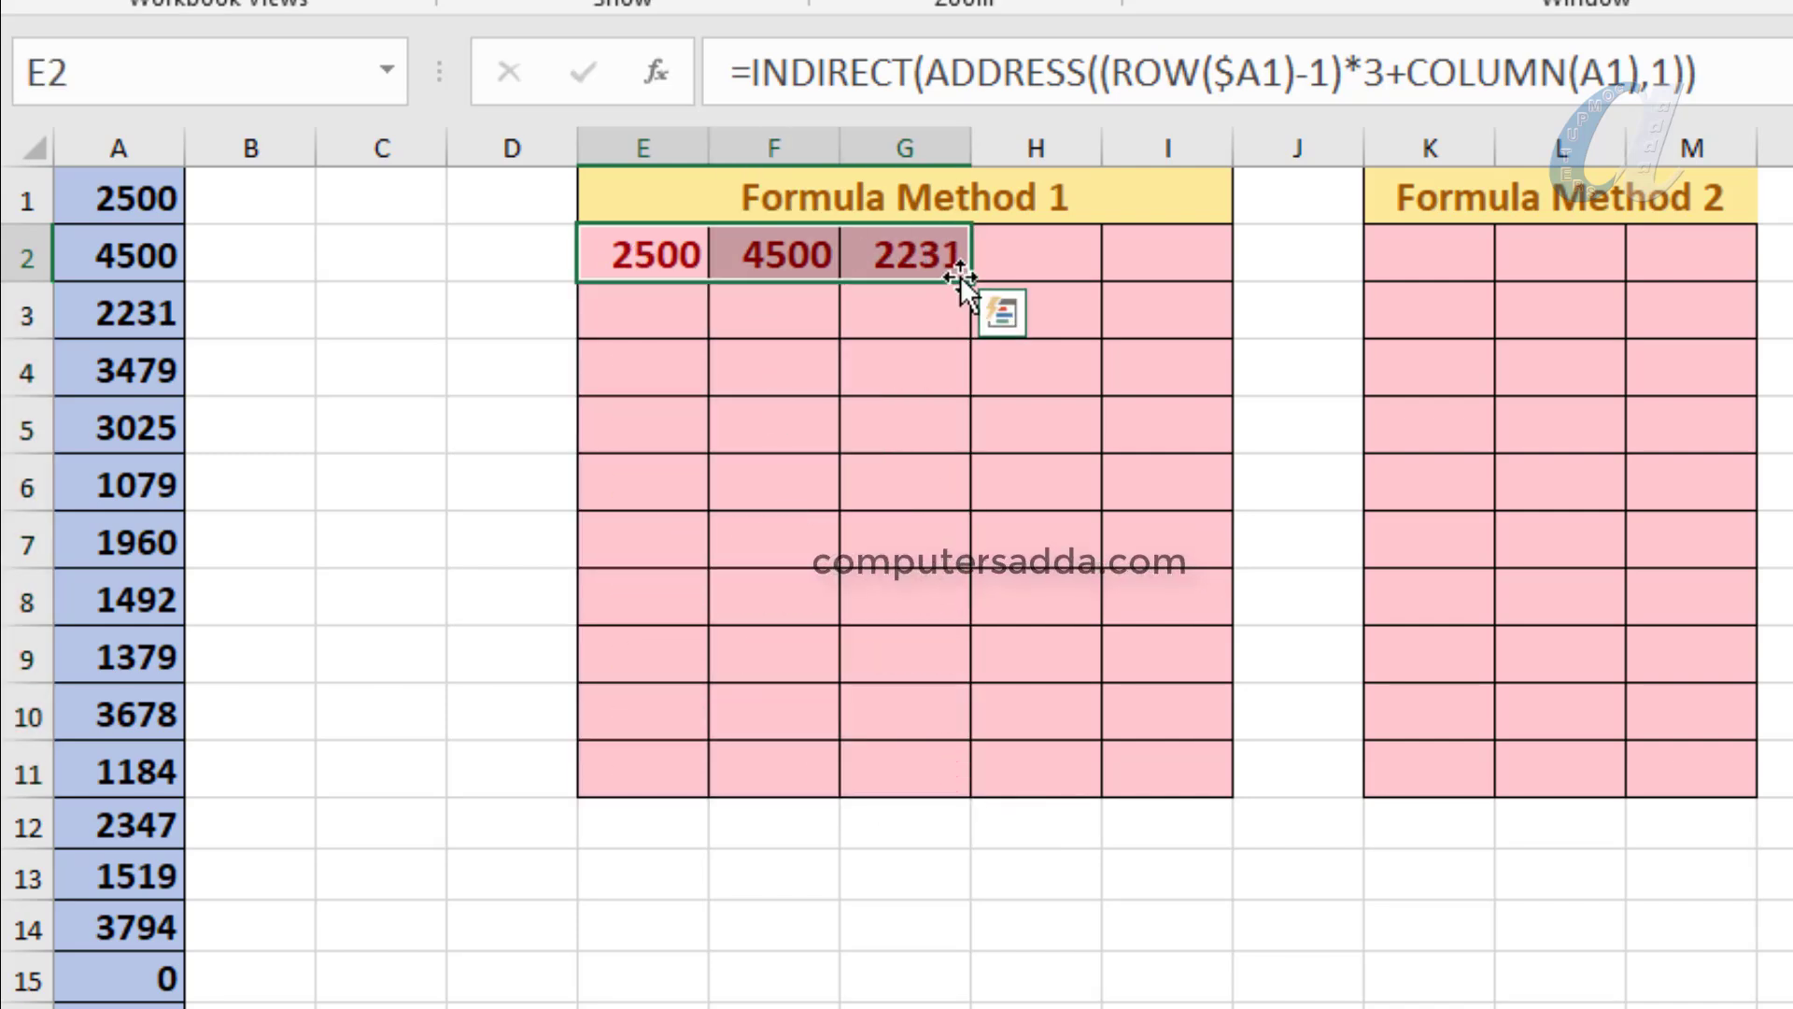
{"action": "left_click_drag", "start_coordinate": [972, 276], "coordinate": [1238, 278]}
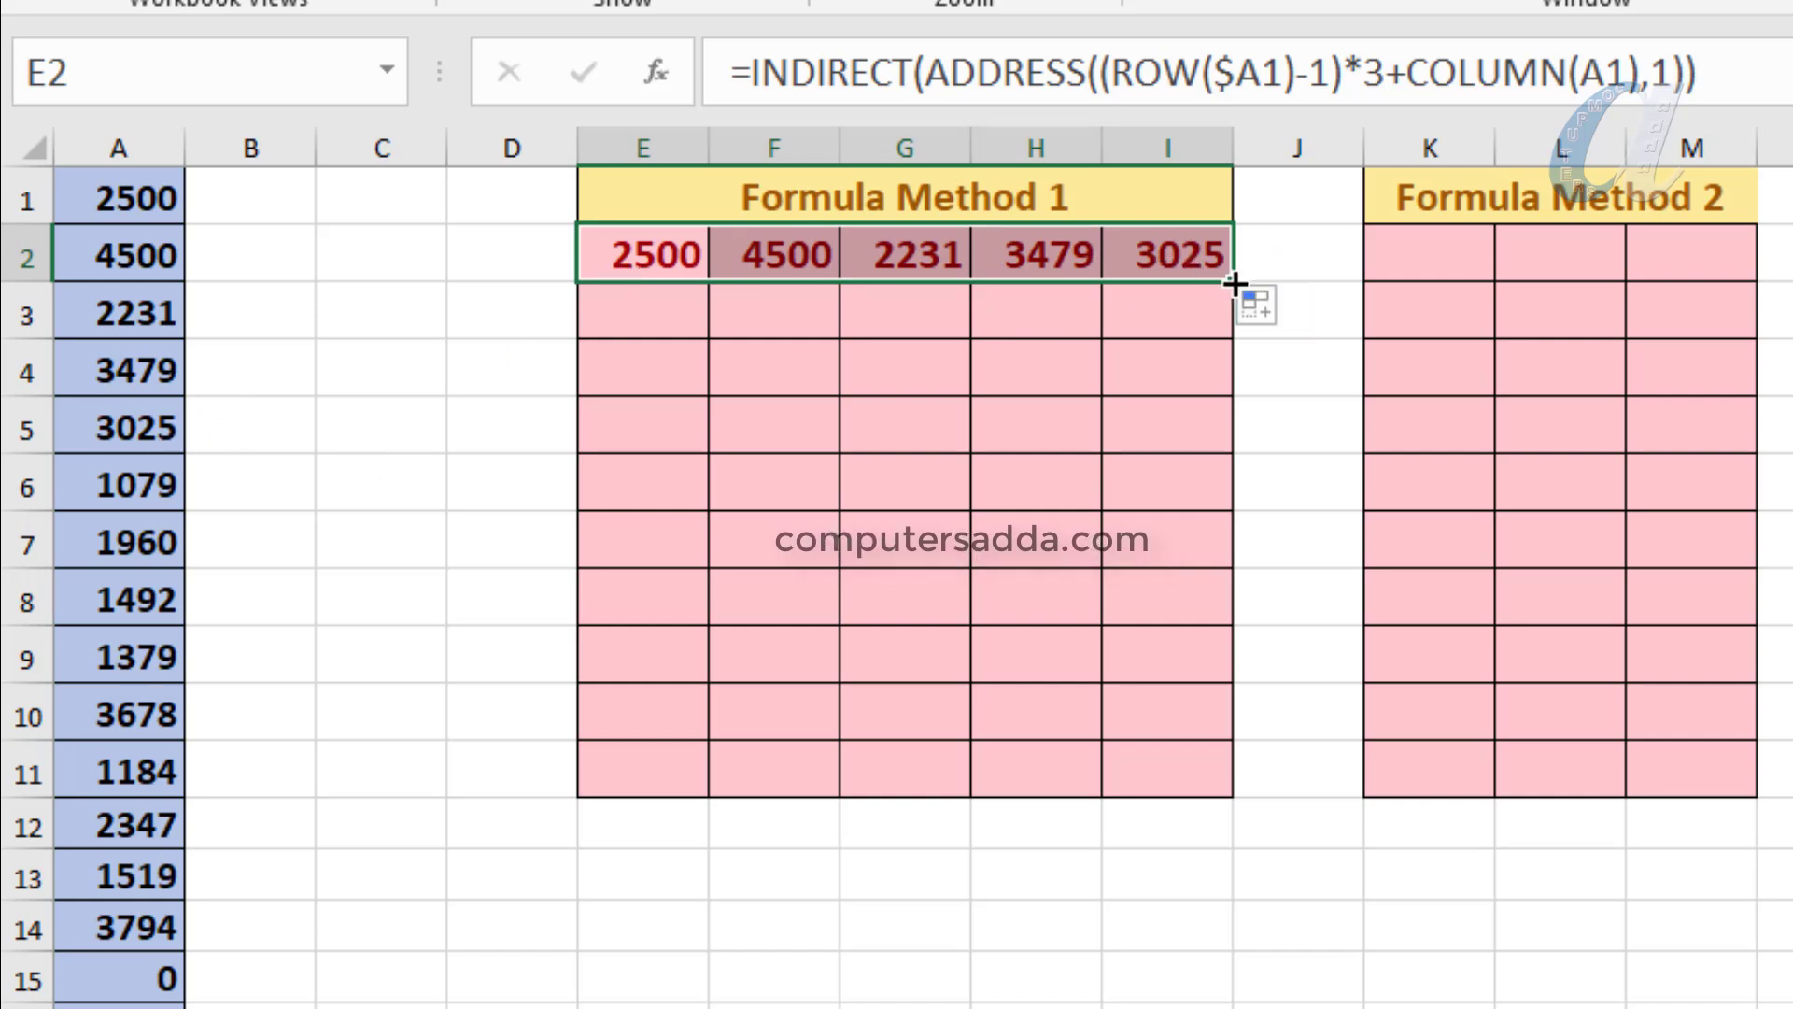
{"action": "left_click_drag", "start_coordinate": [1232, 319], "coordinate": [1224, 432]}
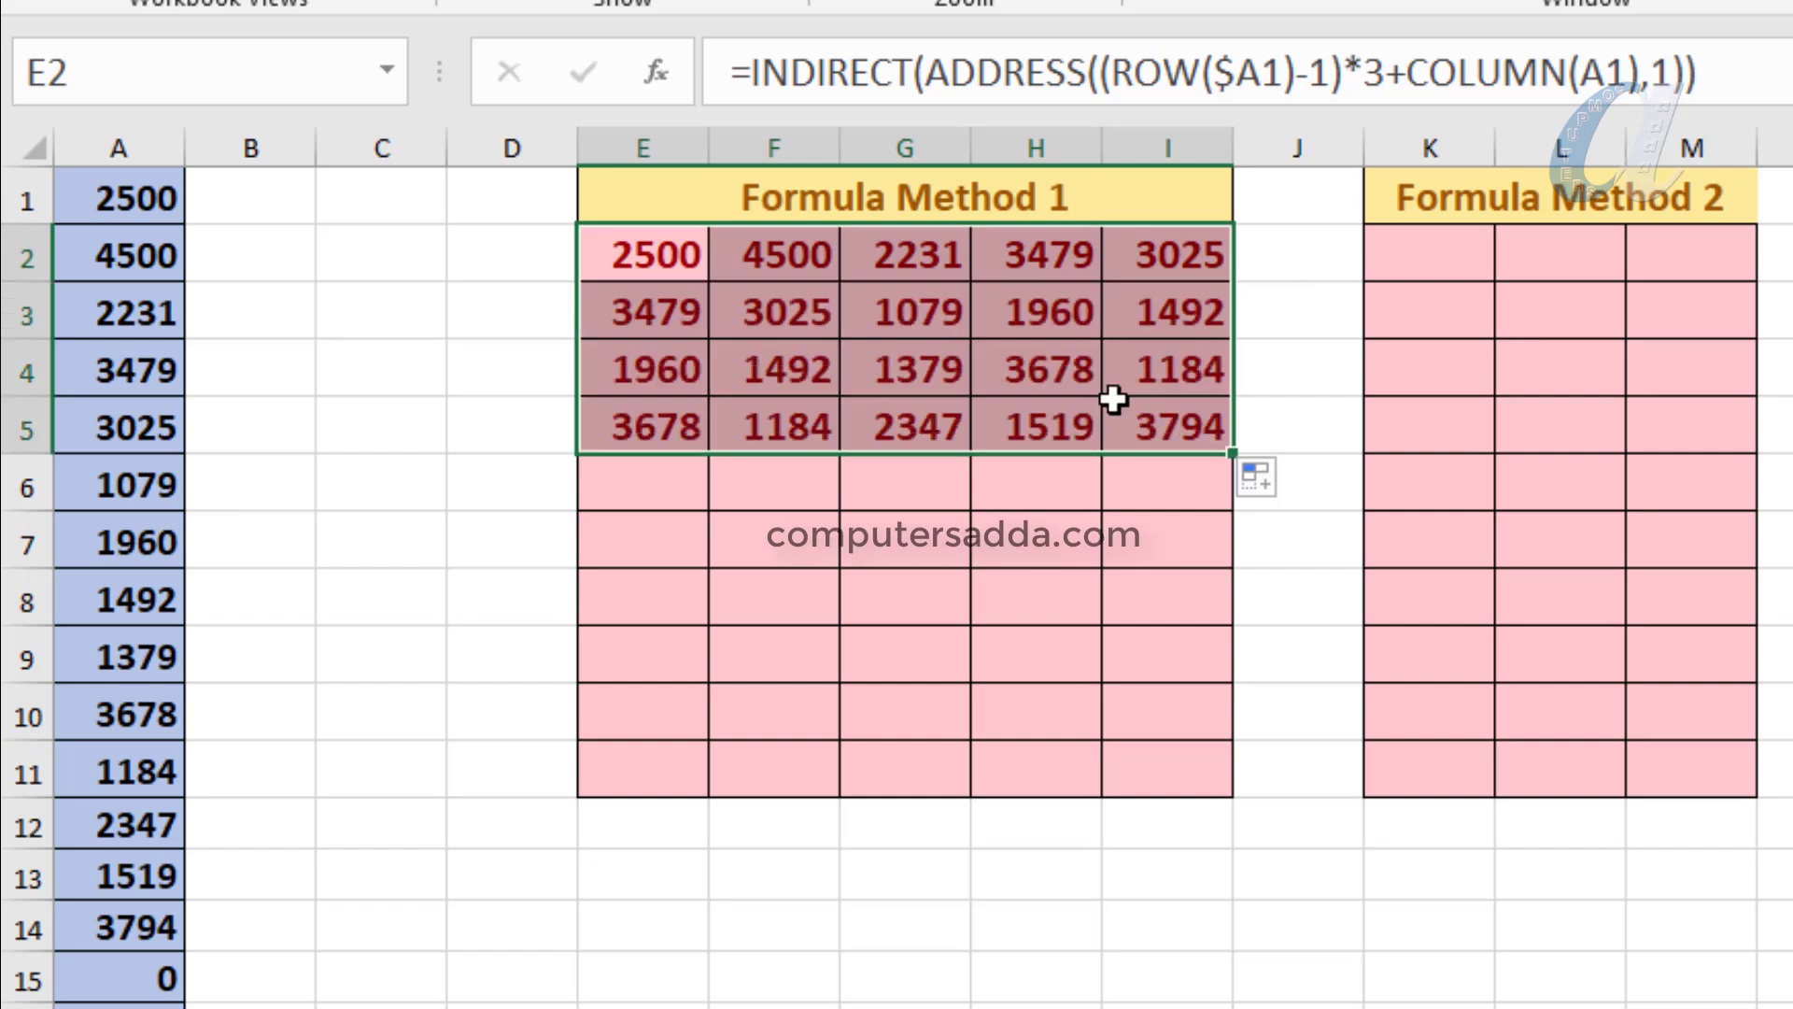
Compare the value and formula in E3 with the source numbers in A1 to A6 to check the row wrapping
{"action": "left_click", "coordinate": [634, 316]}
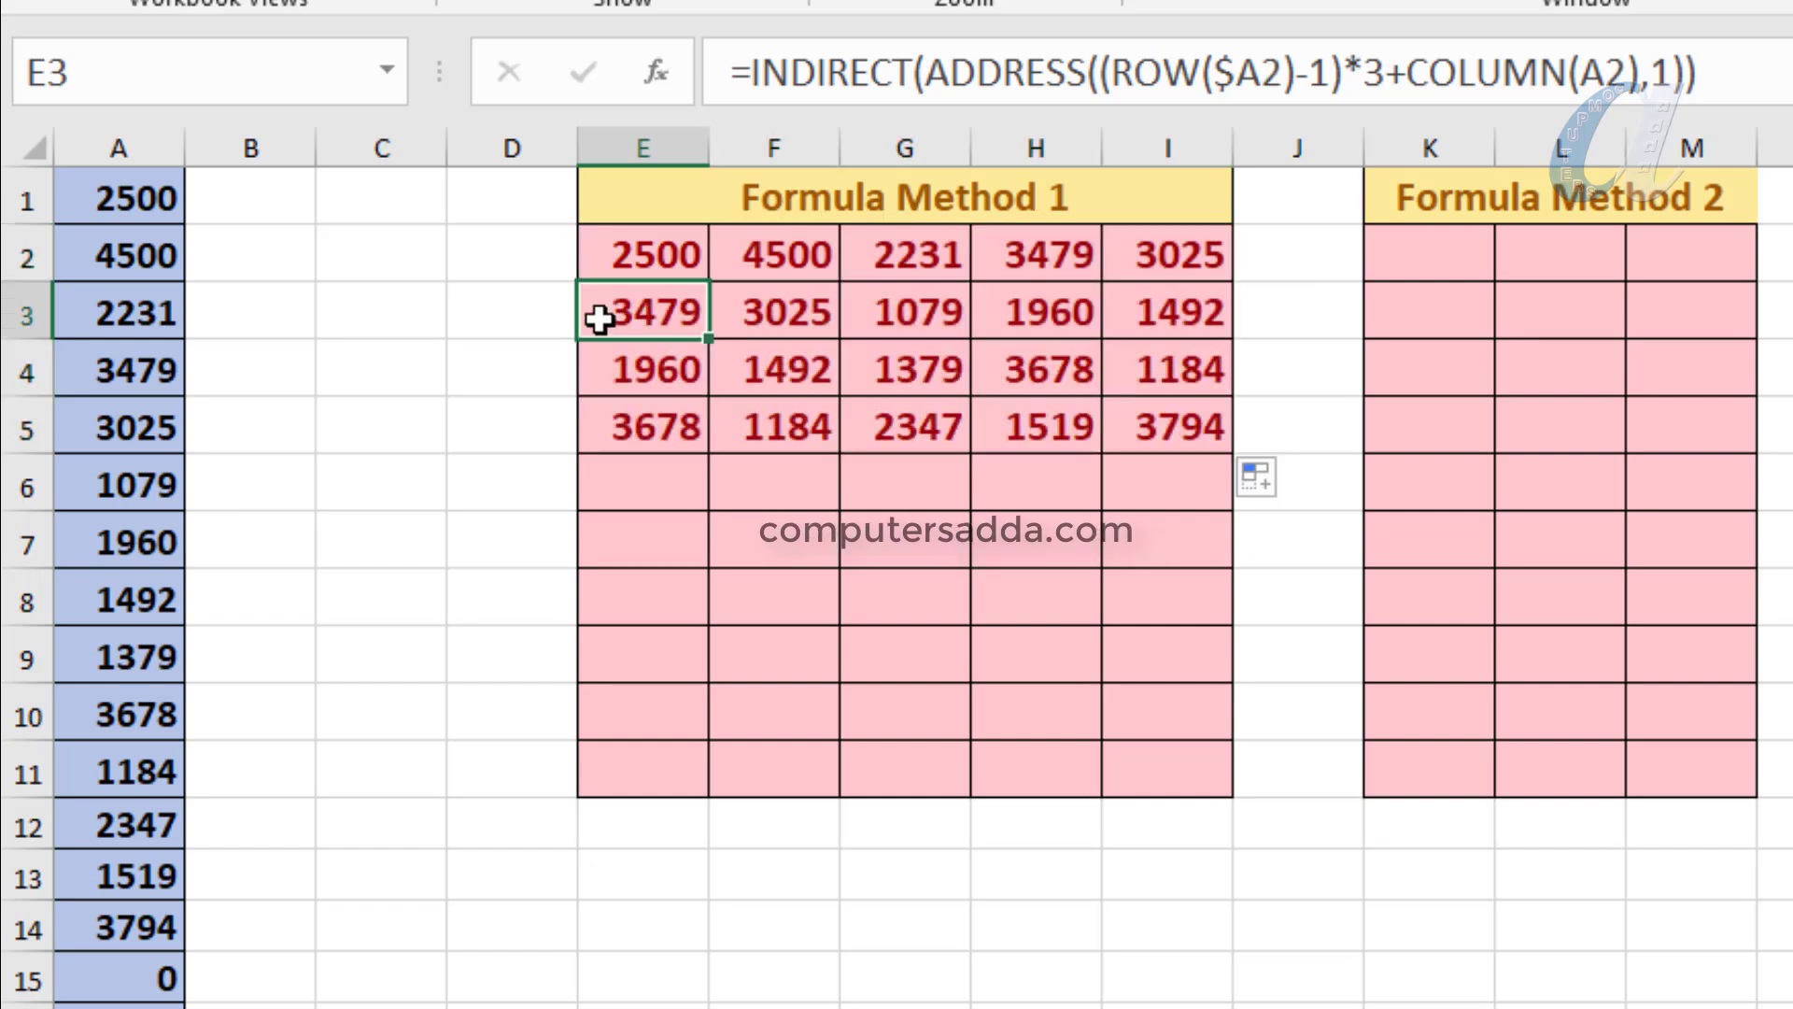
{"action": "left_click_drag", "start_coordinate": [102, 205], "coordinate": [103, 308]}
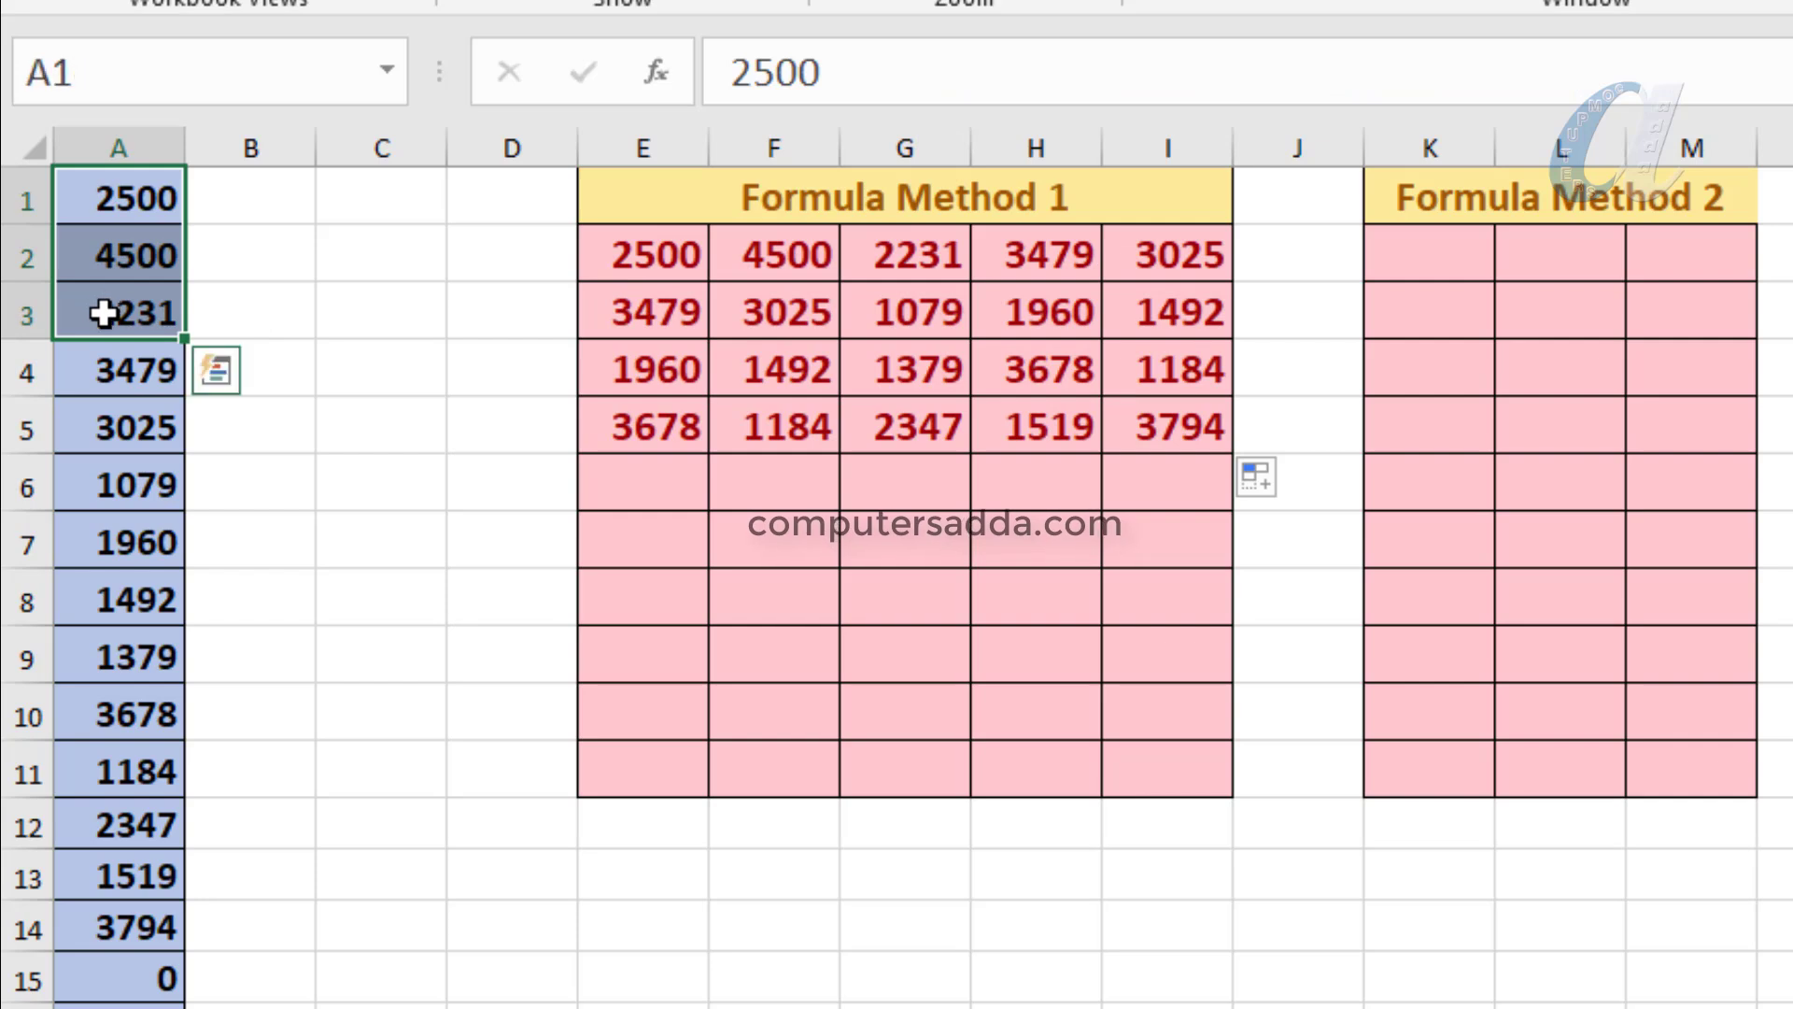
{"action": "left_click", "coordinate": [91, 371]}
{"action": "left_click", "coordinate": [634, 320]}
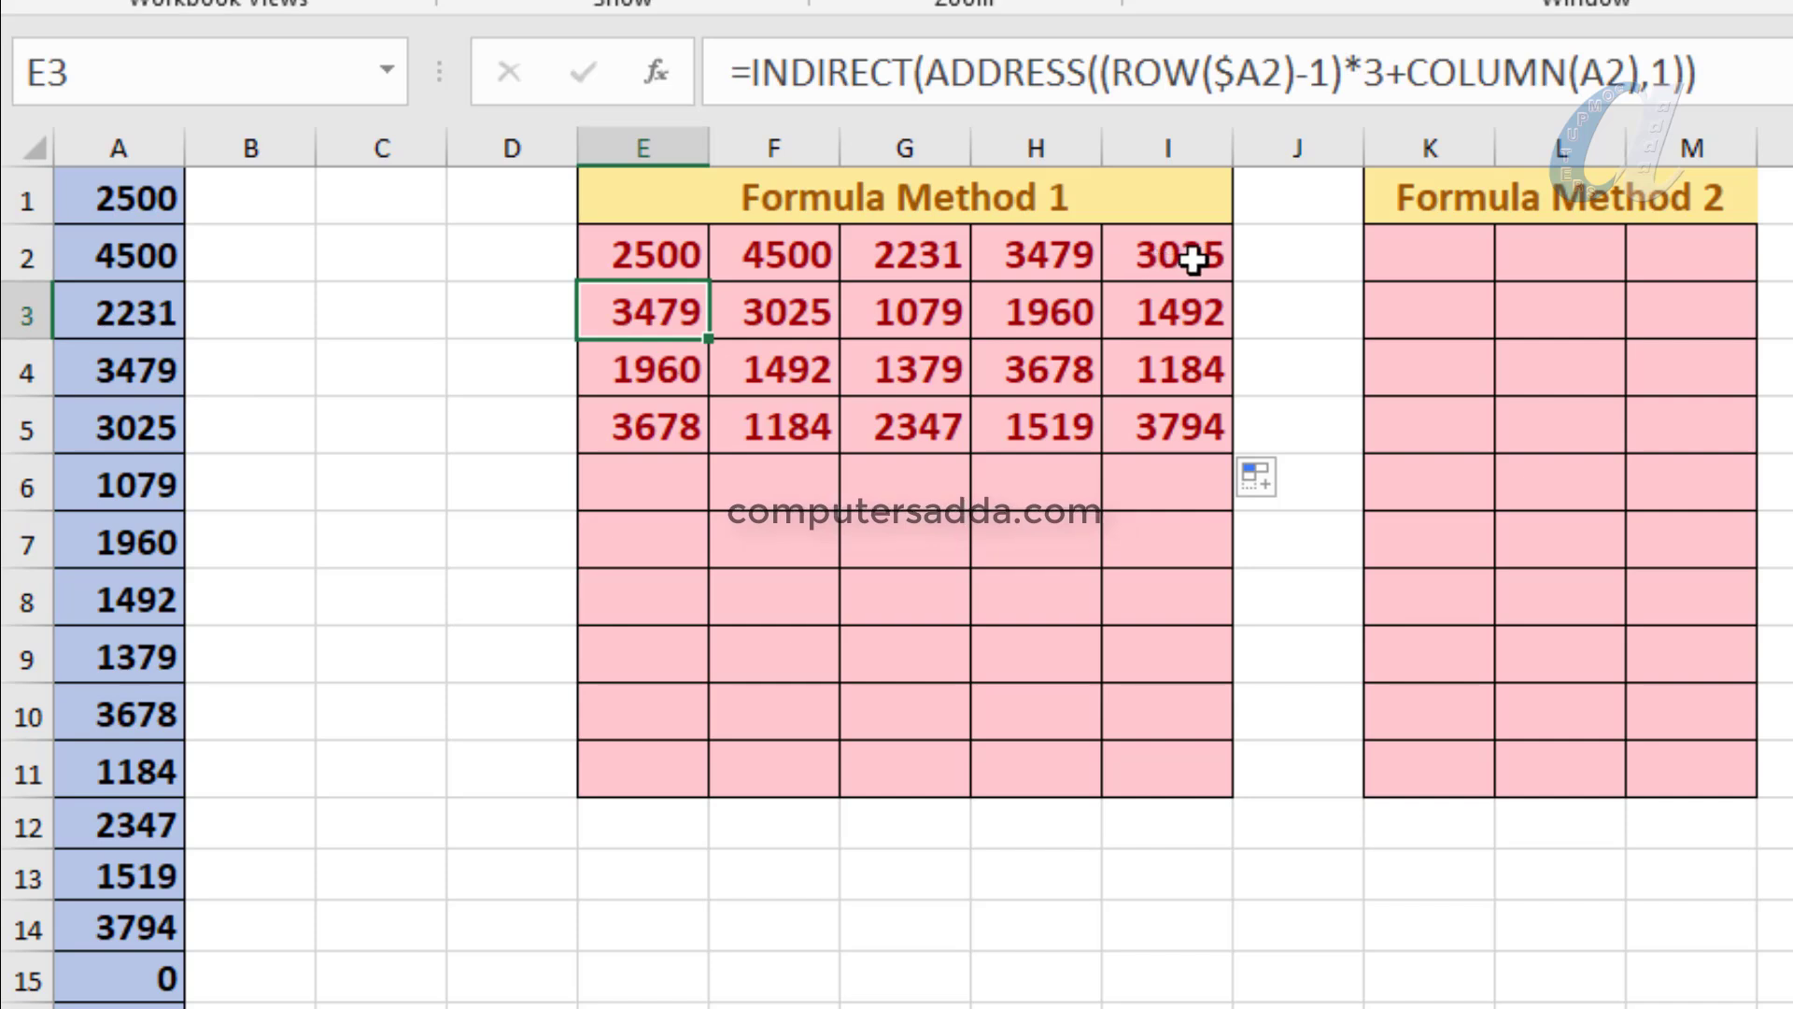
{"action": "left_click", "coordinate": [99, 431]}
{"action": "left_click", "coordinate": [107, 486]}
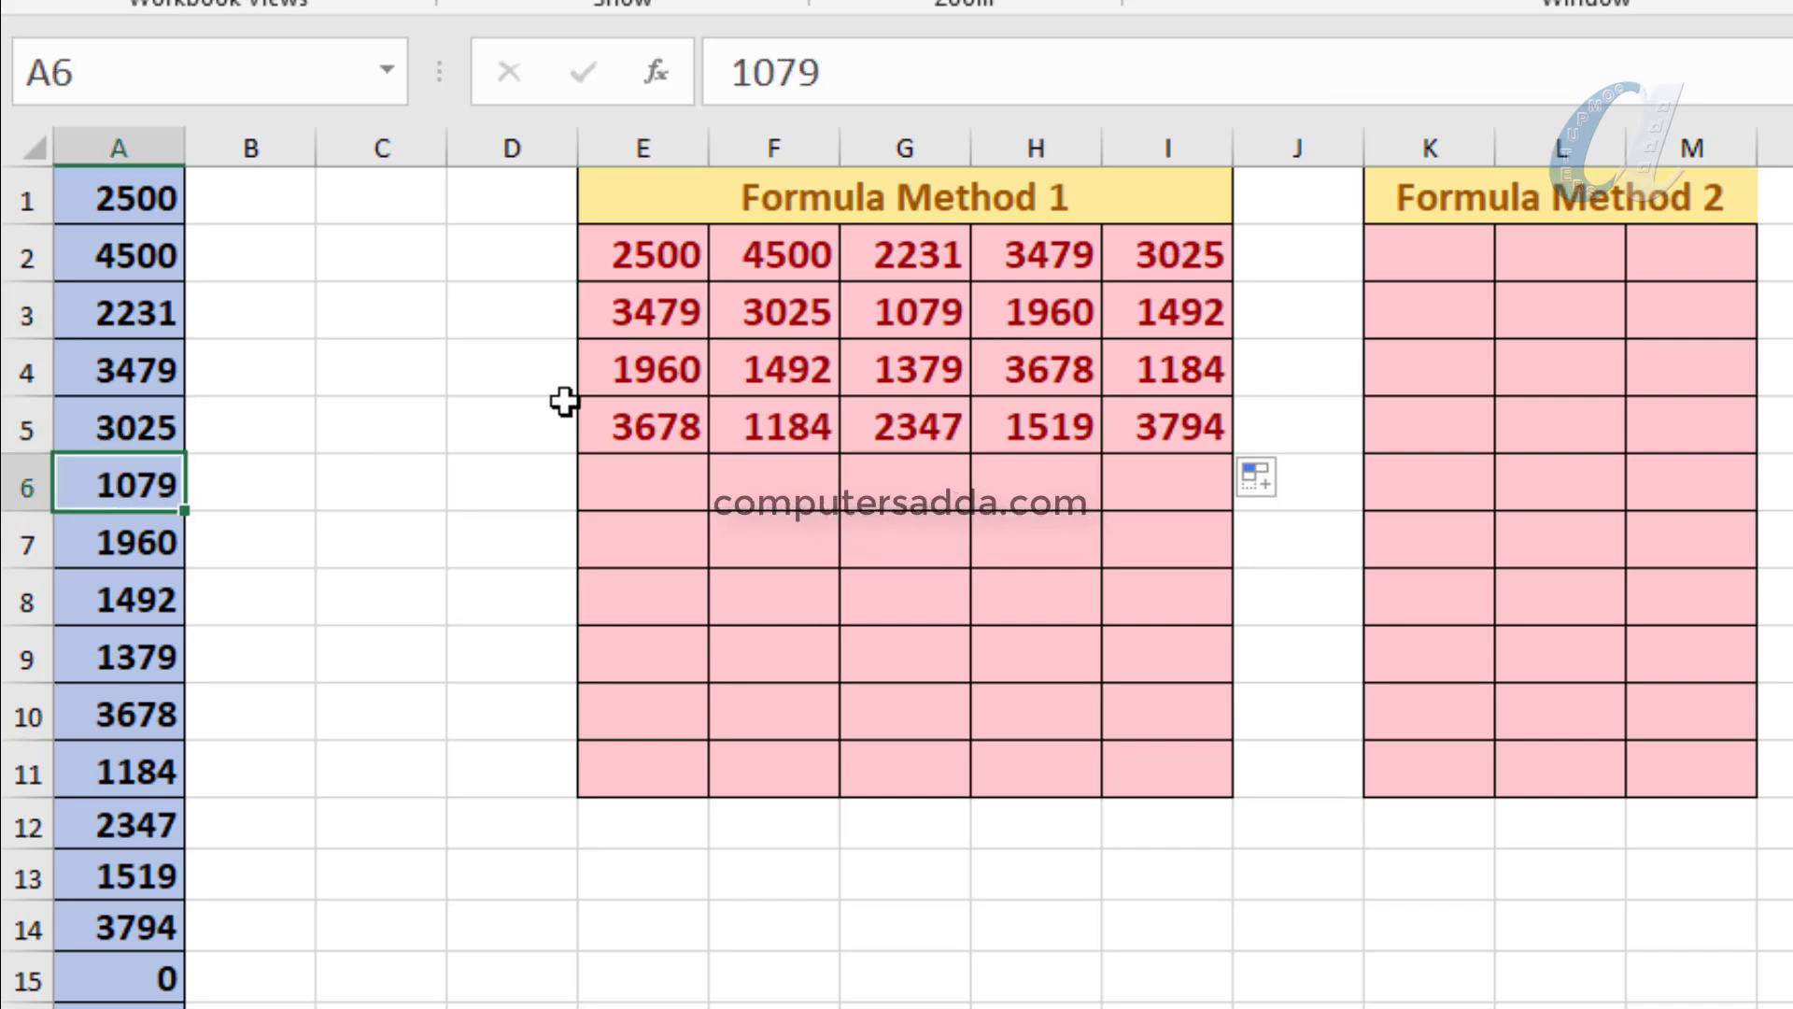
{"action": "left_click", "coordinate": [647, 324]}
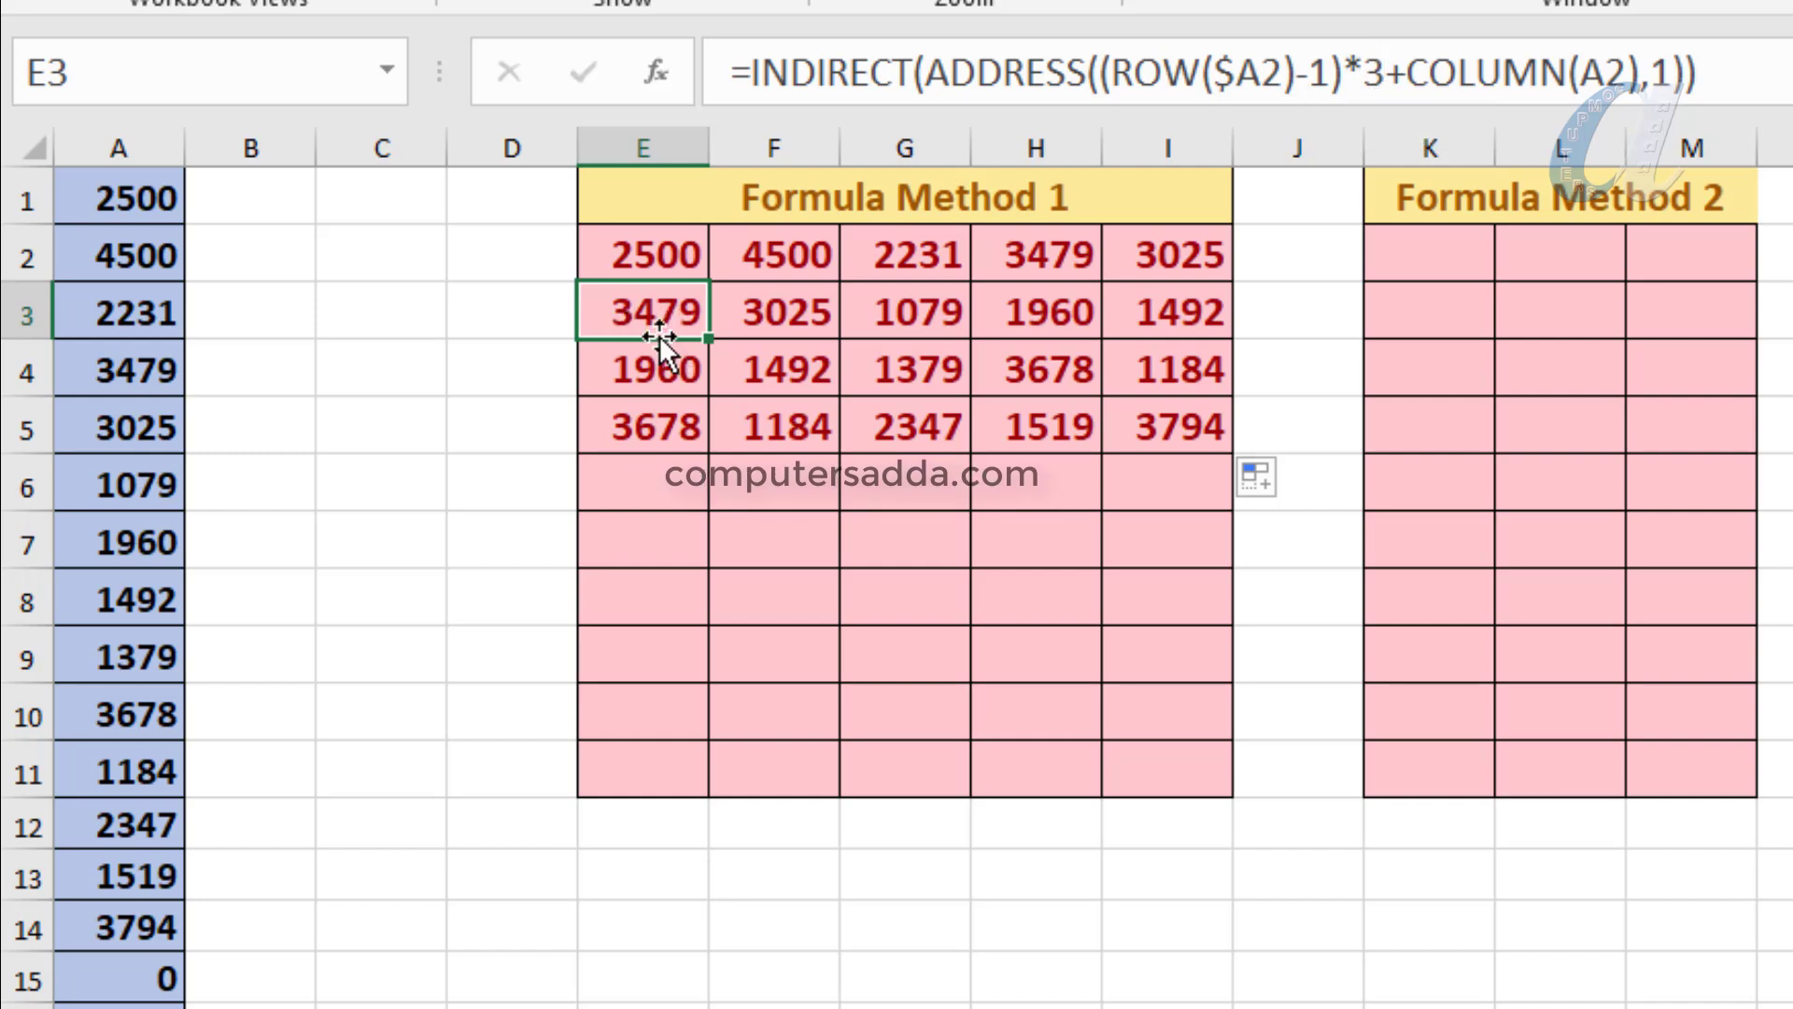
Undo the downward and sideways formula fills made from E2
{"action": "key", "text": "ctrl+z"}
{"action": "key", "text": "ctrl+z"}
{"action": "key", "text": "ctrl+z"}
{"action": "key", "text": "ctrl+z"}
{"action": "key", "text": "ctrl+z"}
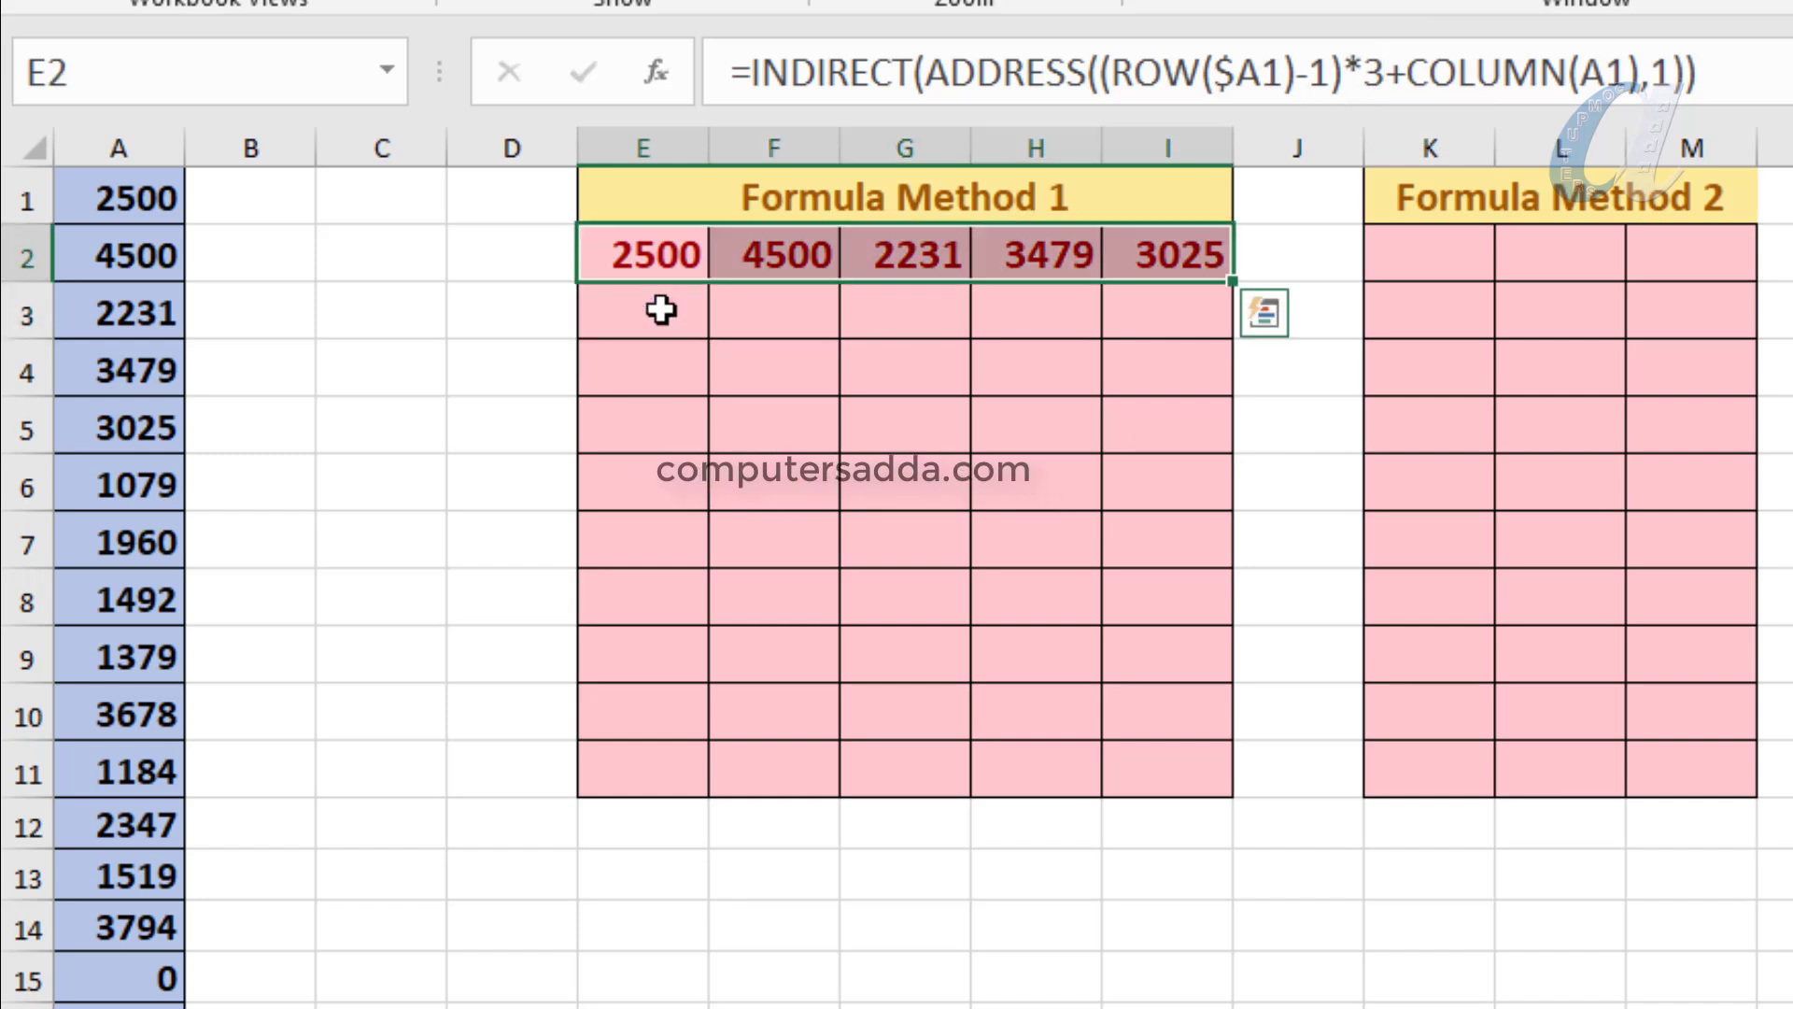
Change the row multiplier in the E2 formula to 5
{"action": "double_click", "coordinate": [648, 257]}
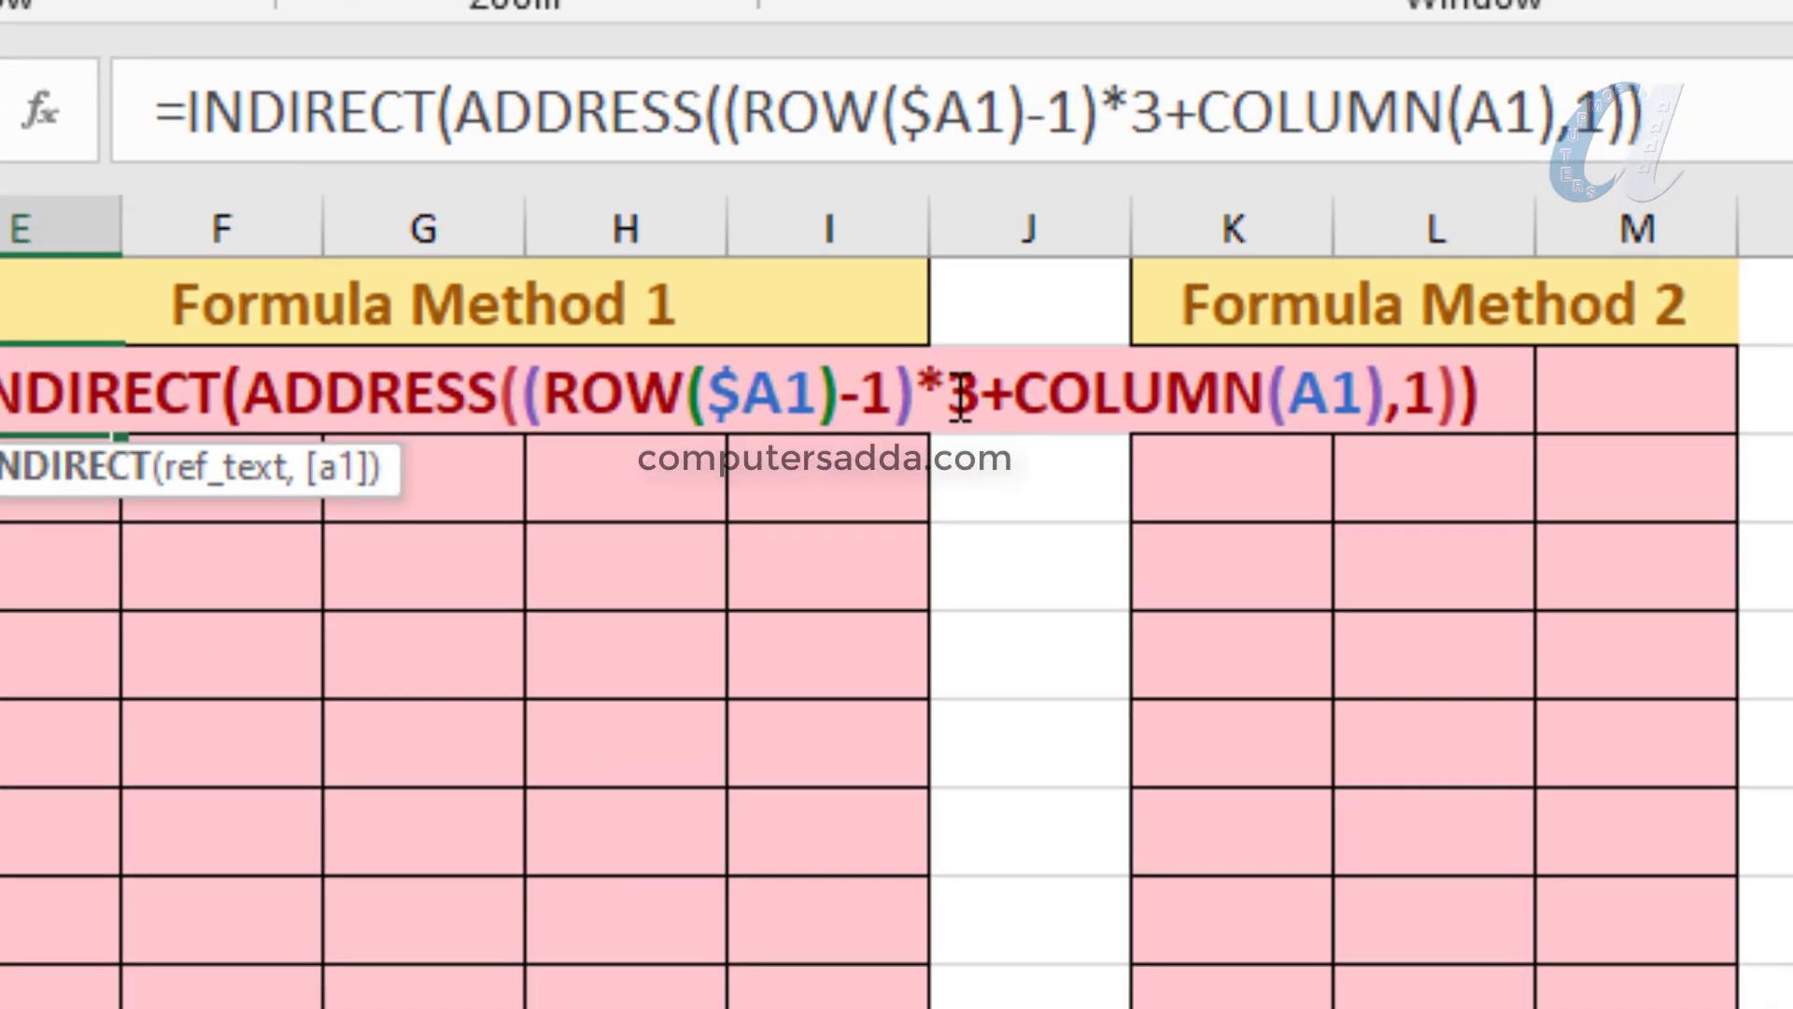
{"action": "double_click", "coordinate": [961, 397]}
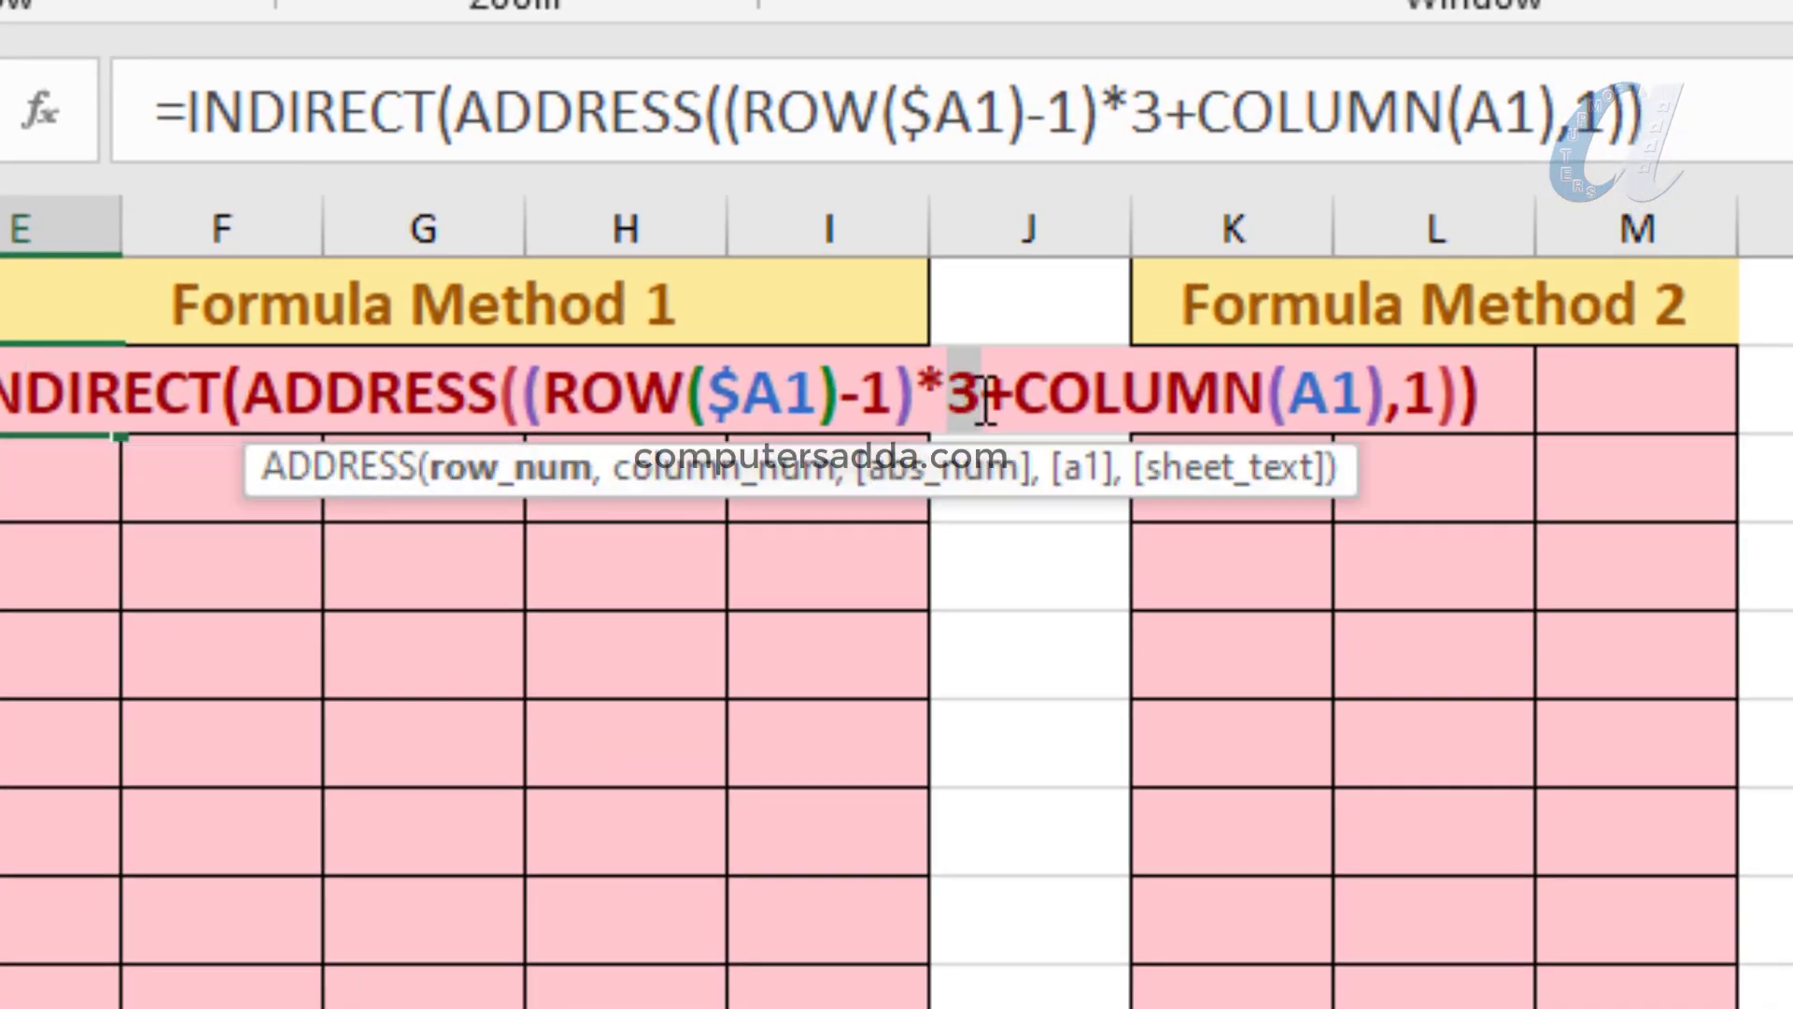
{"action": "type", "text": "5"}
{"action": "key", "text": "Return"}
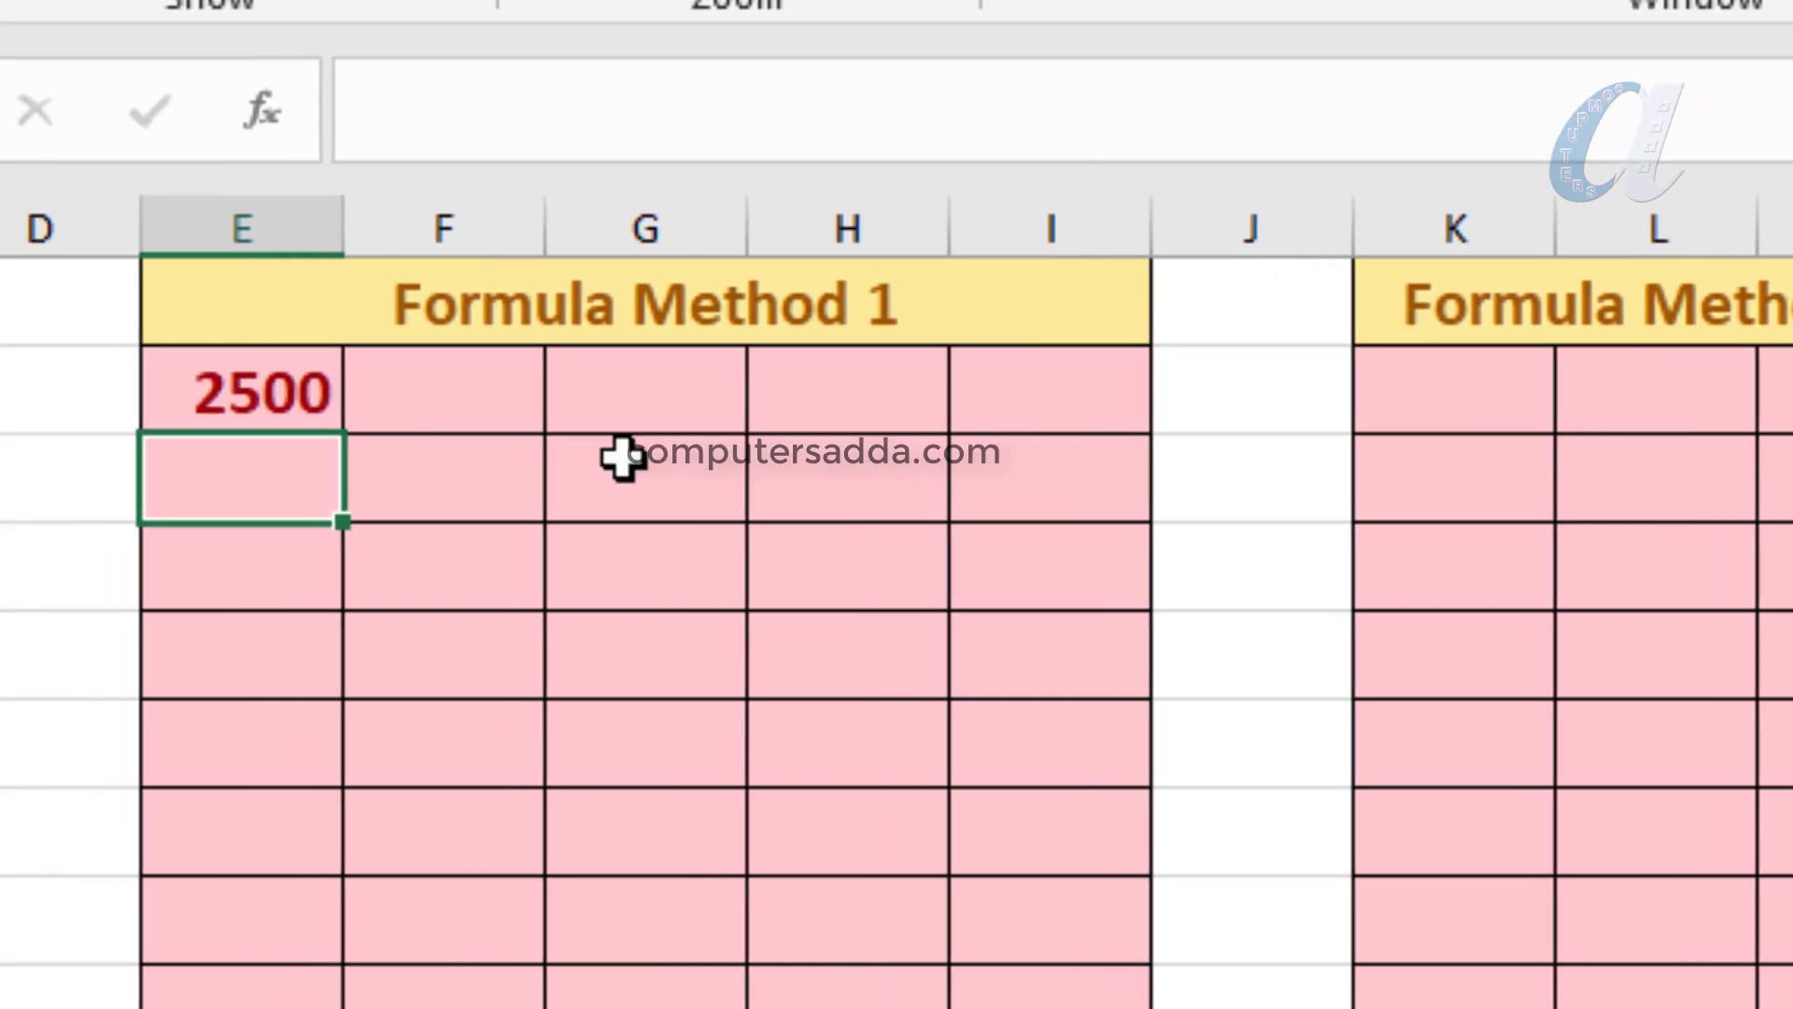
Fill the E2 formula across to column I and down to row 10
{"action": "left_click", "coordinate": [240, 369]}
{"action": "left_click_drag", "start_coordinate": [344, 427], "coordinate": [1137, 793]}
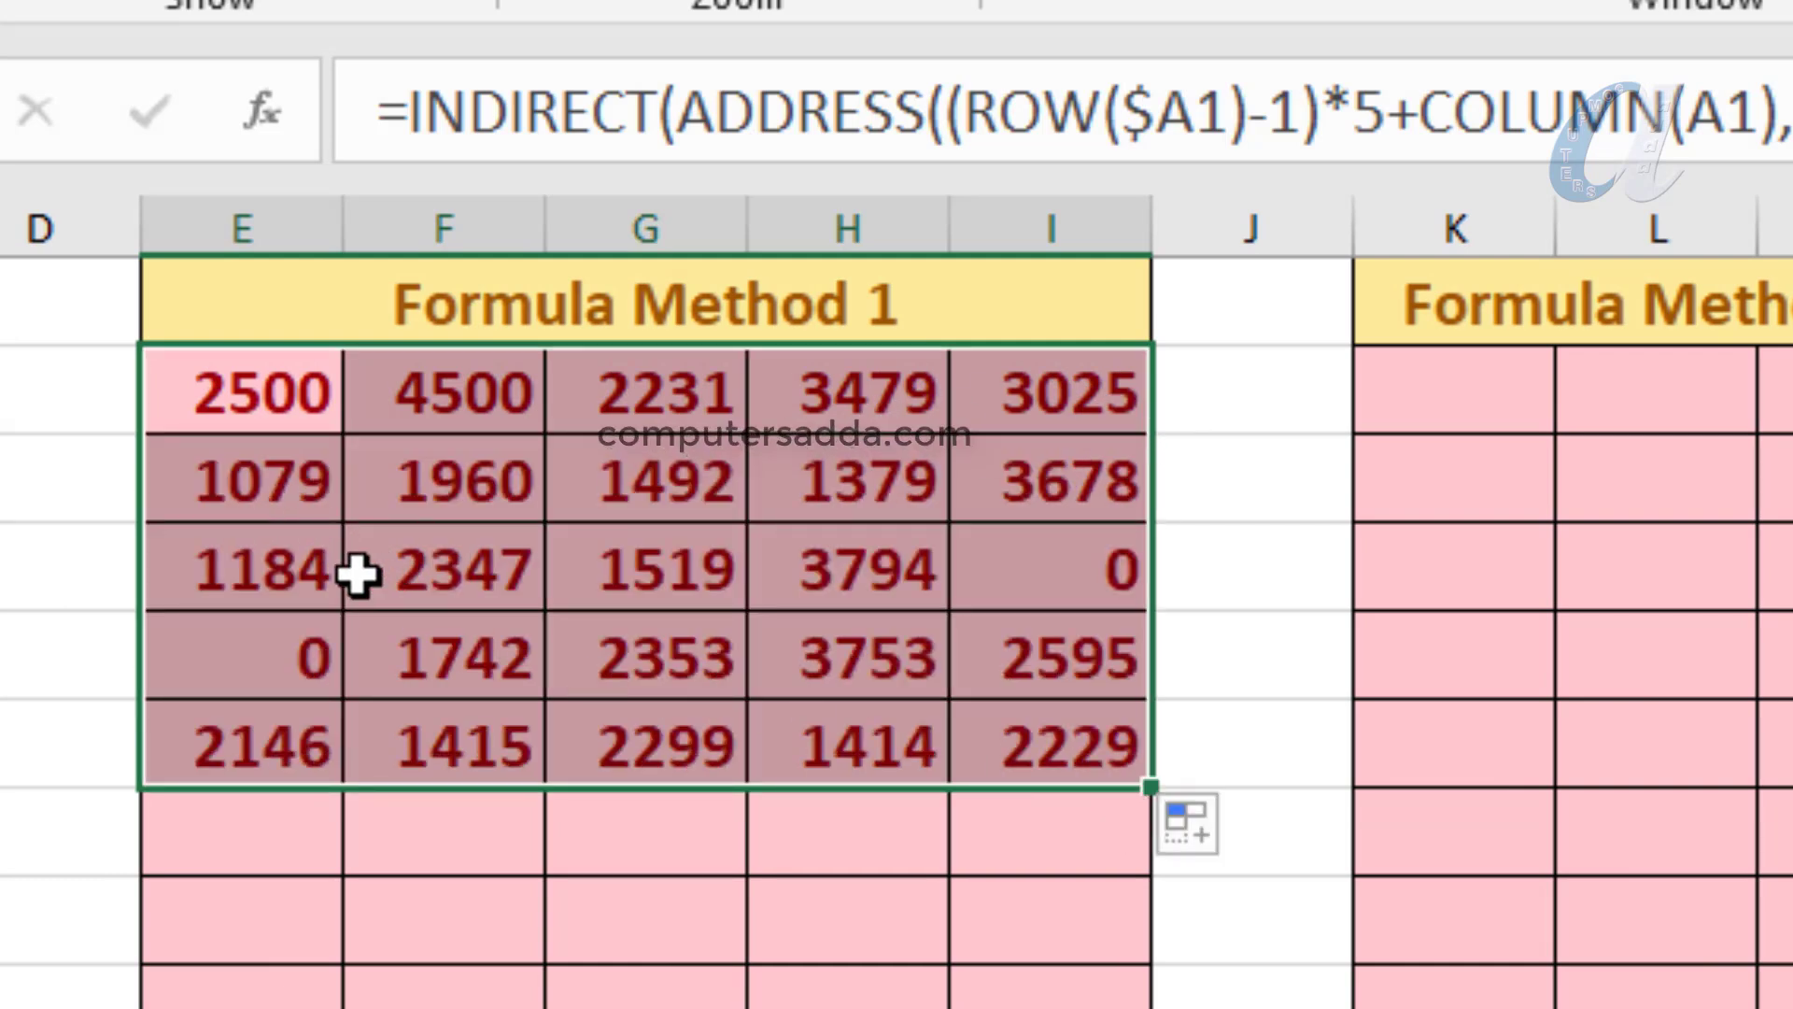
{"action": "left_click", "coordinate": [218, 495]}
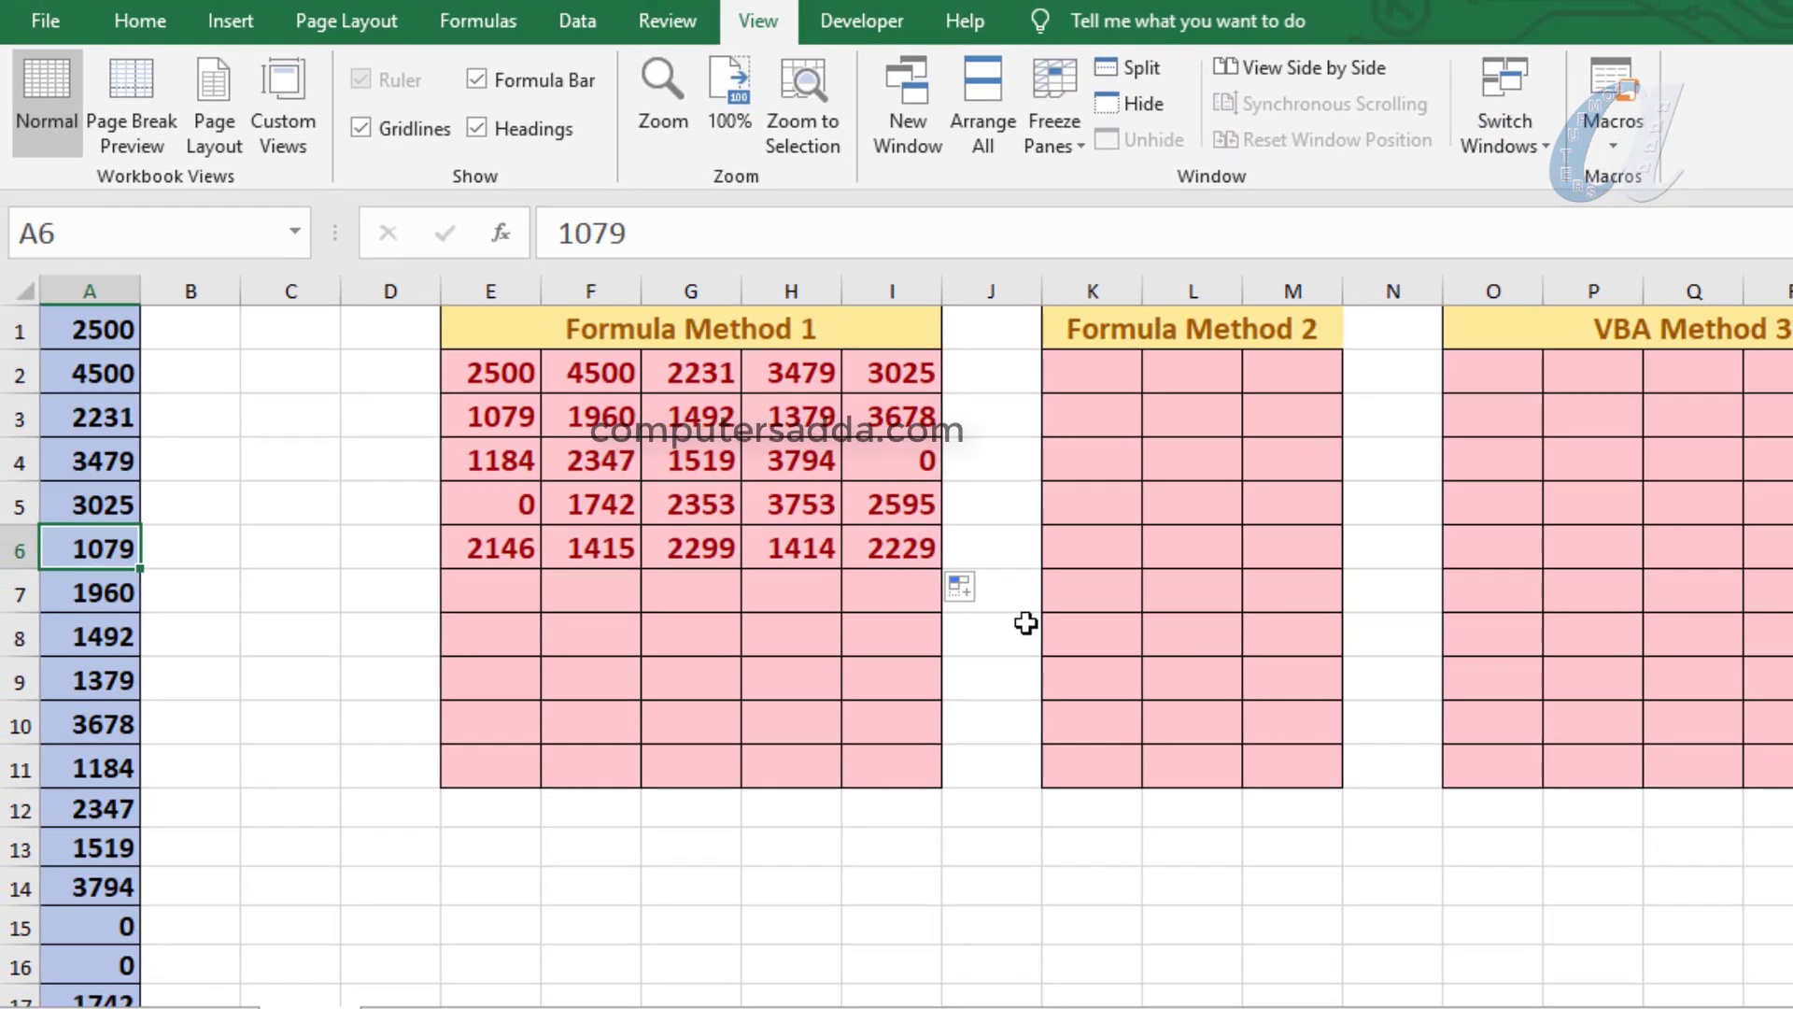
{"action": "left_click_drag", "start_coordinate": [501, 384], "coordinate": [930, 556]}
{"action": "left_click_drag", "start_coordinate": [941, 616], "coordinate": [932, 725]}
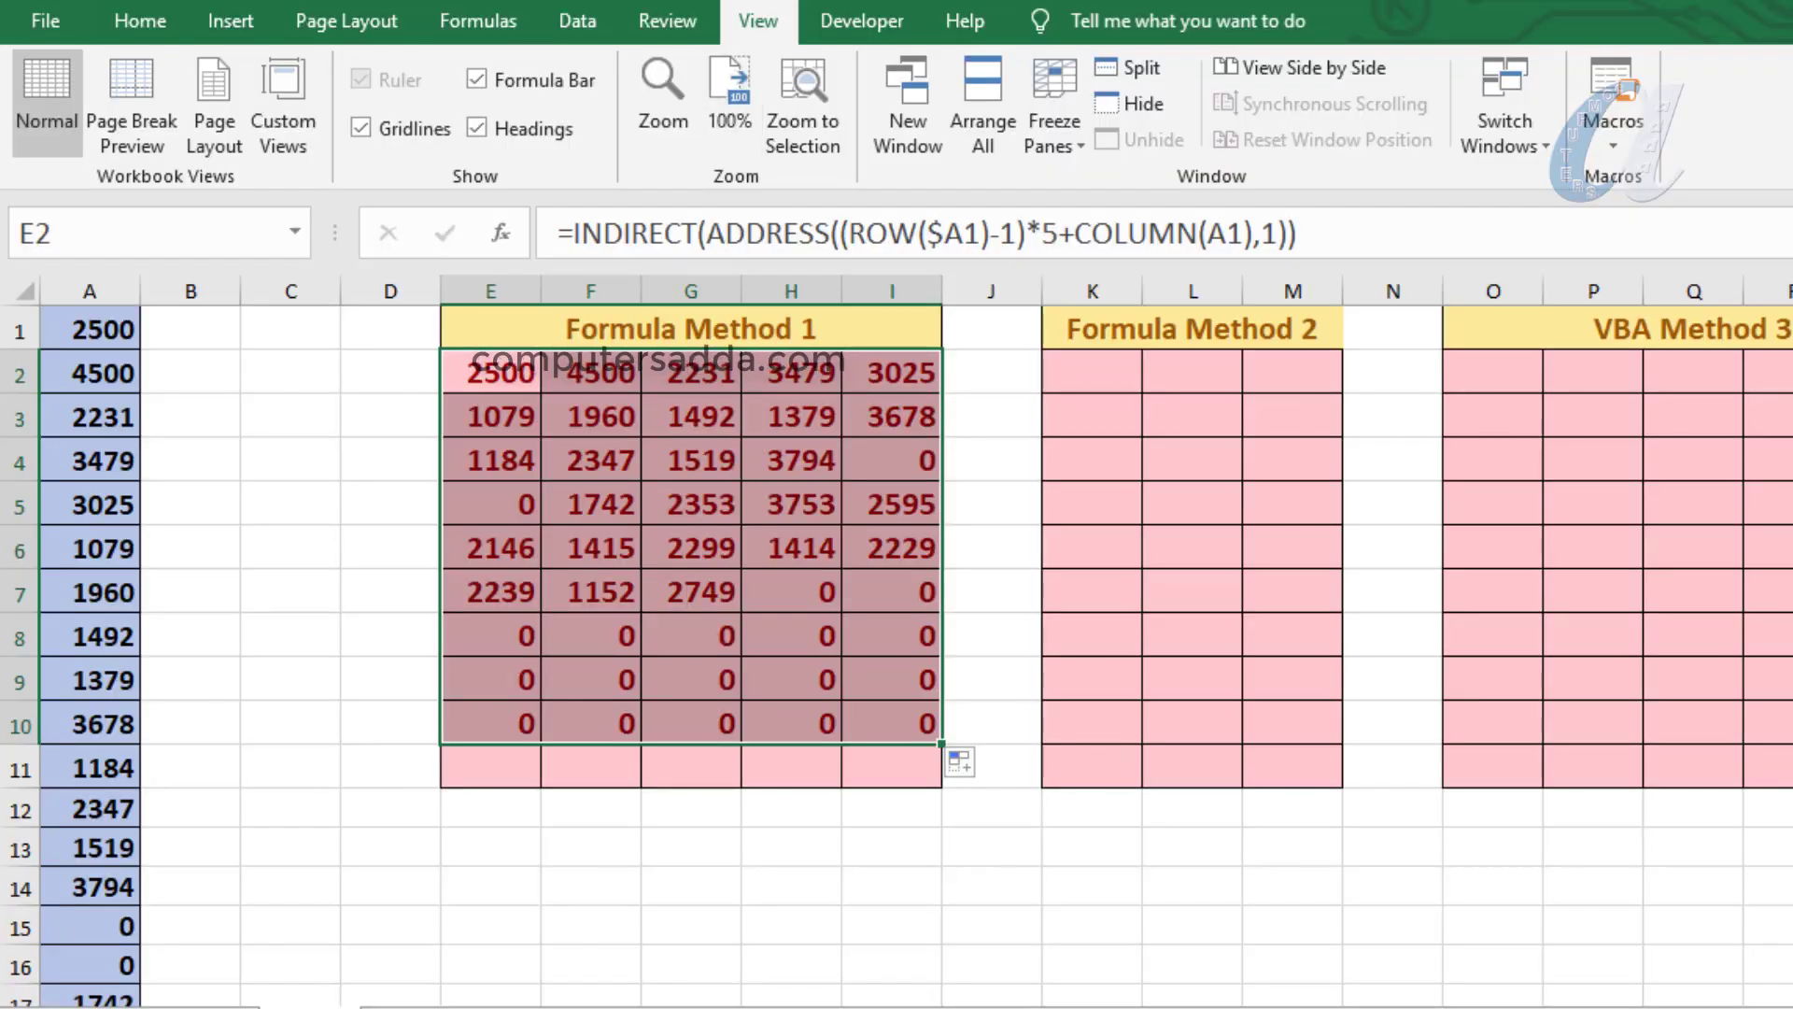
Switch to the Notepad file Single Col to Multiple Colo.txt and copy all of its macro code
{"action": "left_click", "coordinate": [1373, 984]}
{"action": "left_click", "coordinate": [1727, 962]}
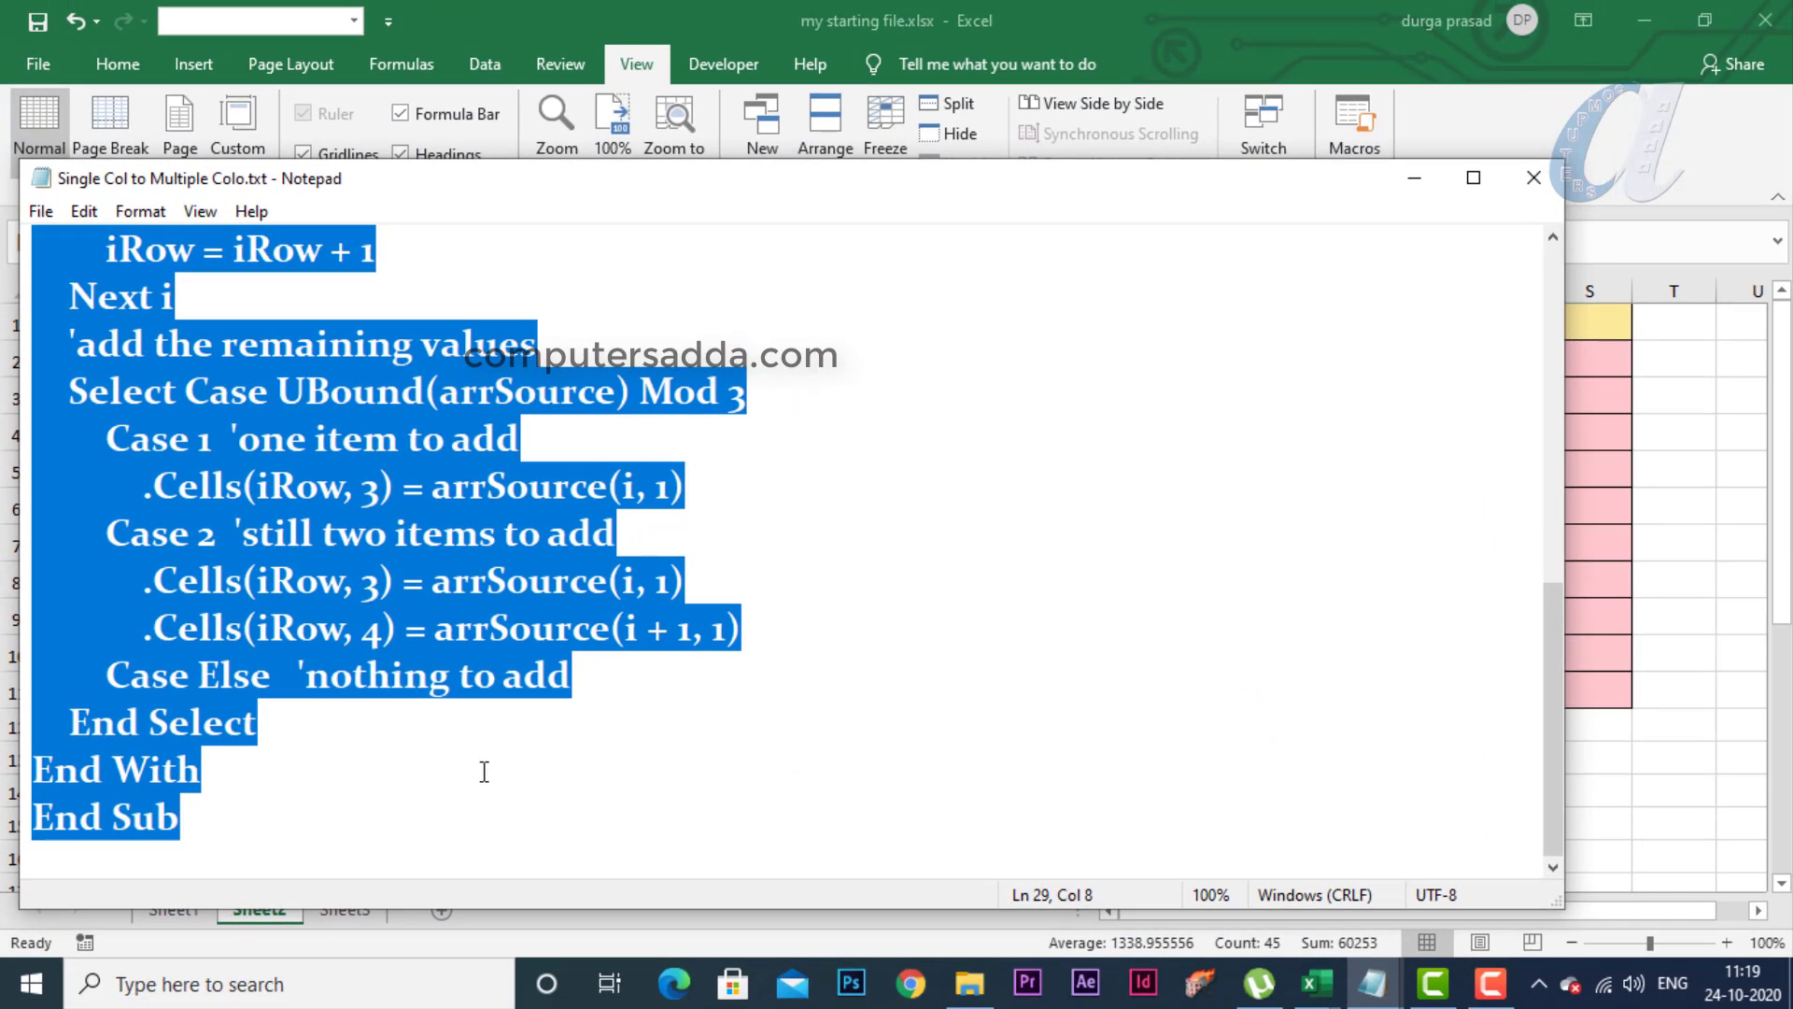
{"action": "left_click", "coordinate": [484, 771]}
{"action": "scroll", "coordinate": [222, 715], "scroll_direction": "up", "scroll_amount": 5}
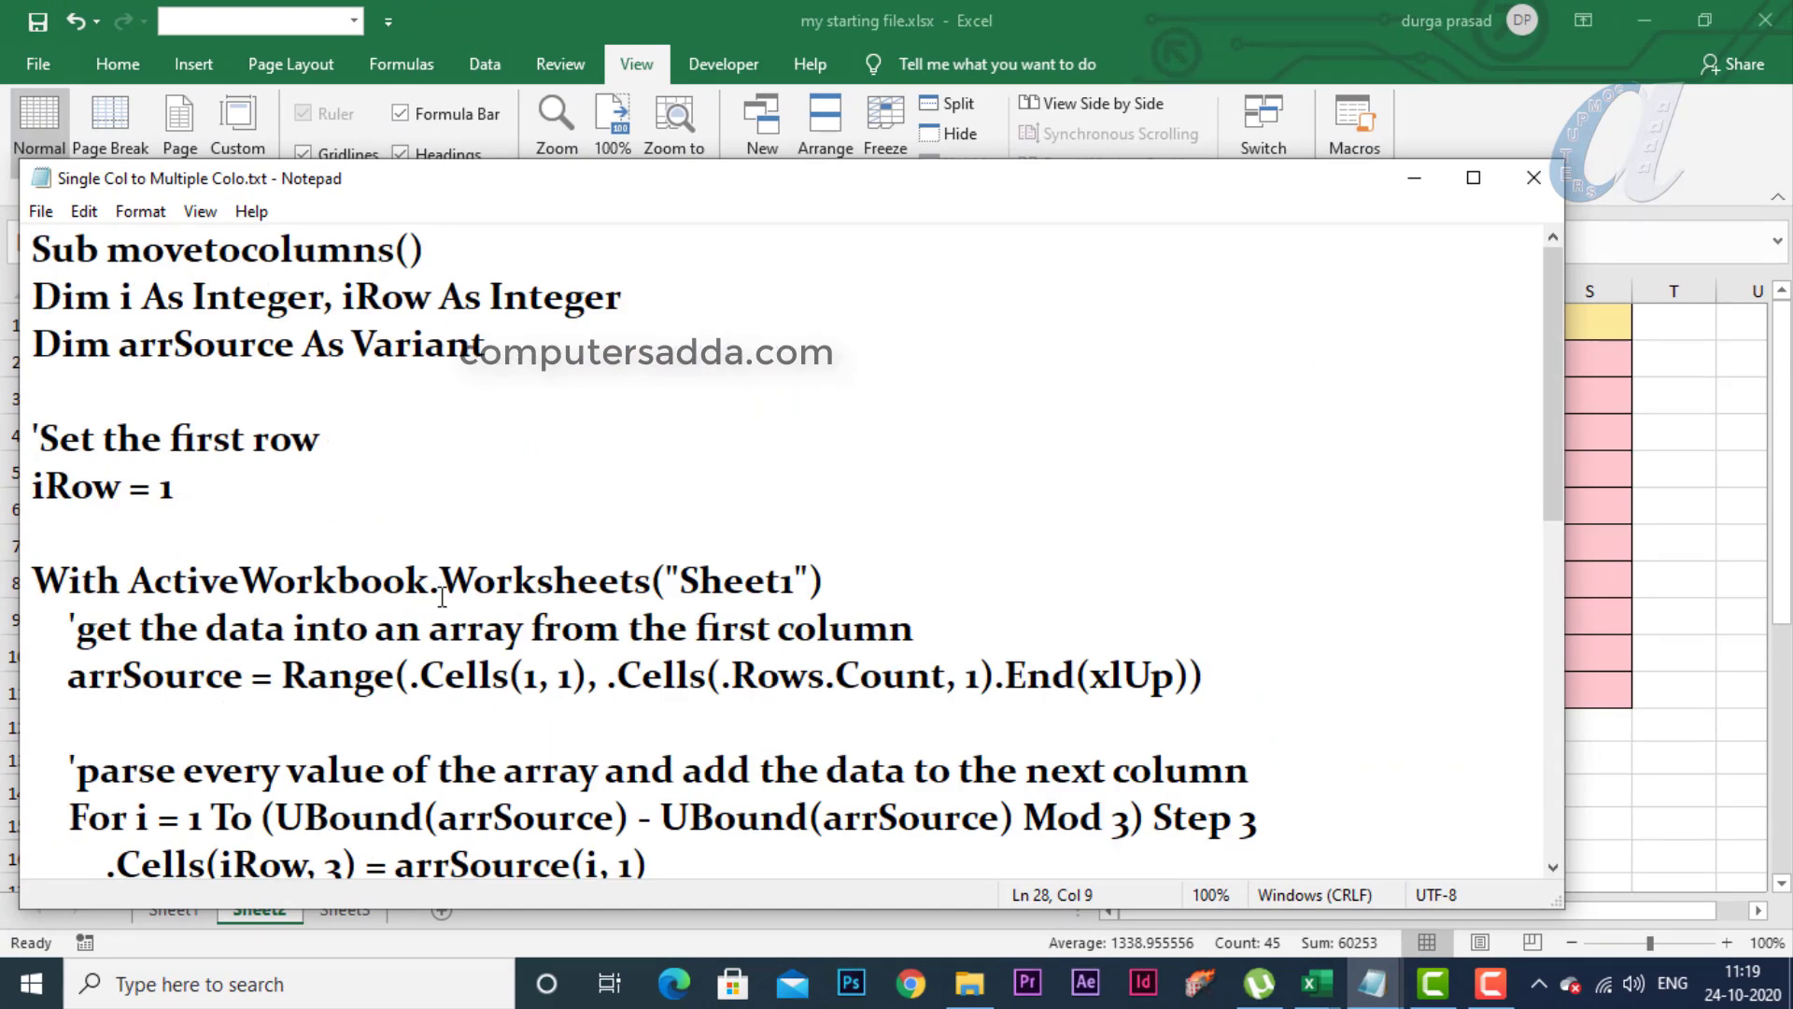
{"action": "key", "text": "ctrl+a"}
{"action": "key", "text": "ctrl+c"}
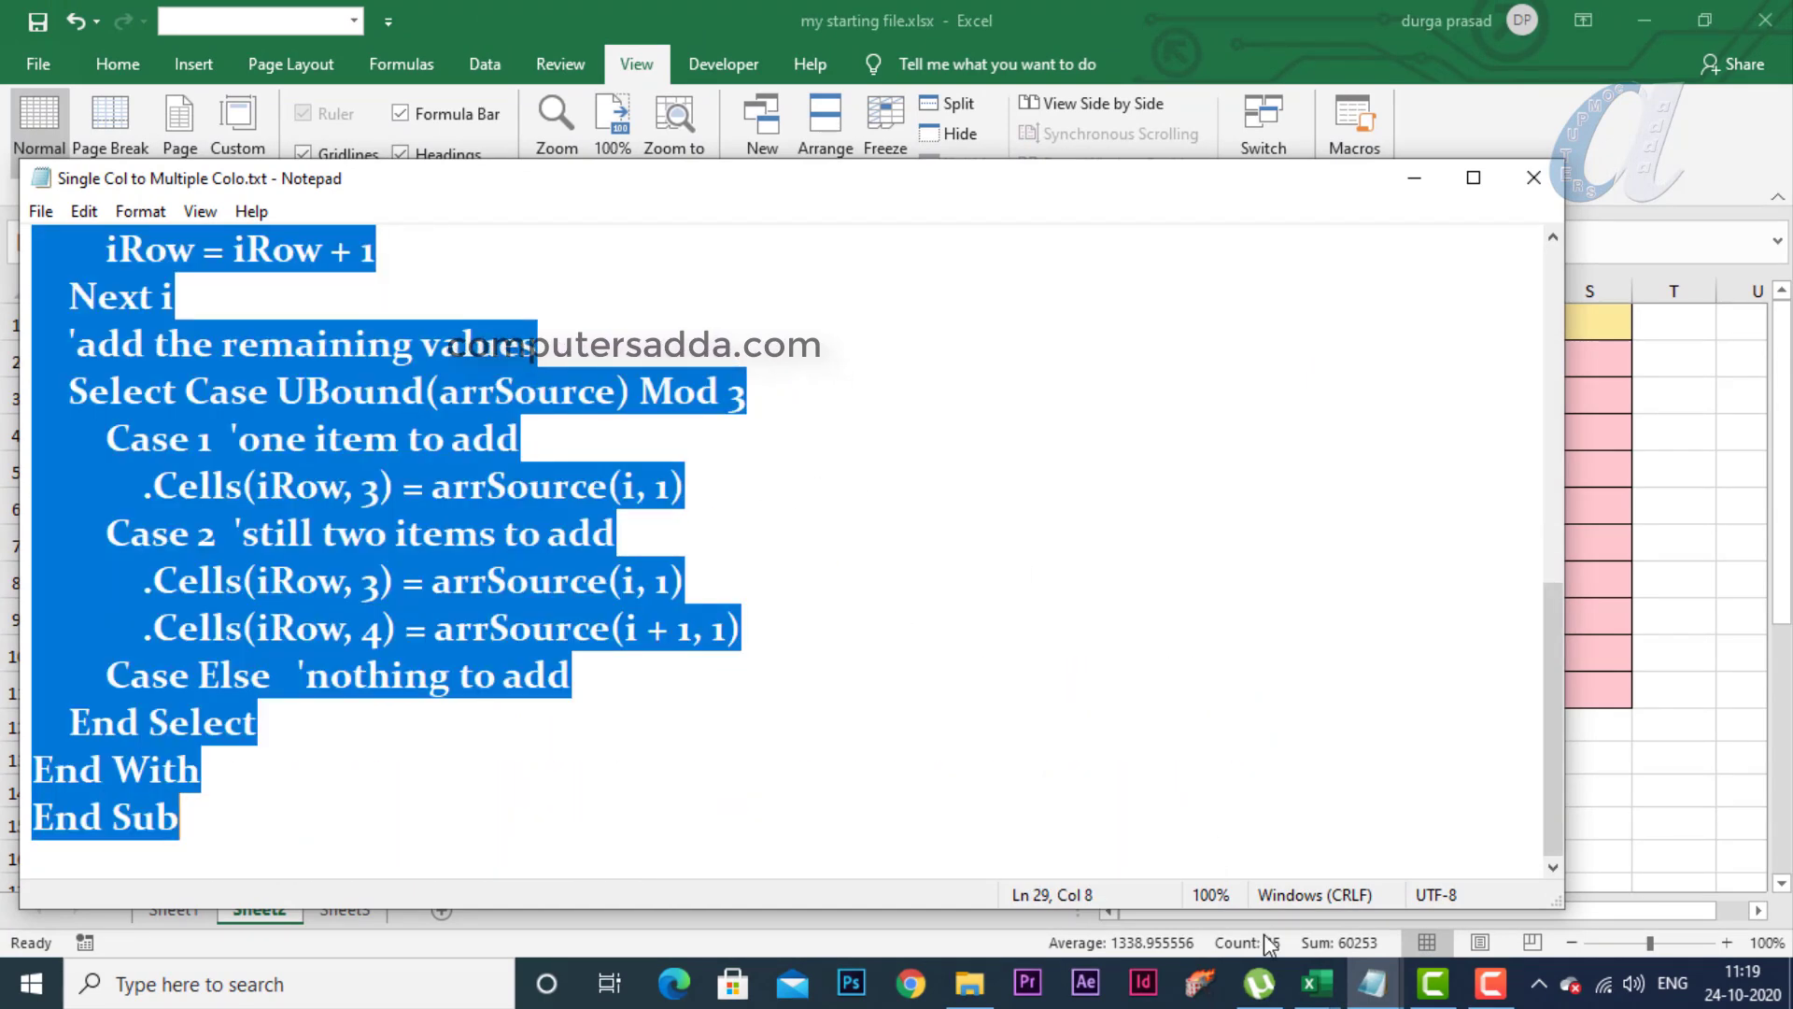
Switch to the Book1 workbook in Excel
{"action": "mouse_move", "coordinate": [1301, 993]}
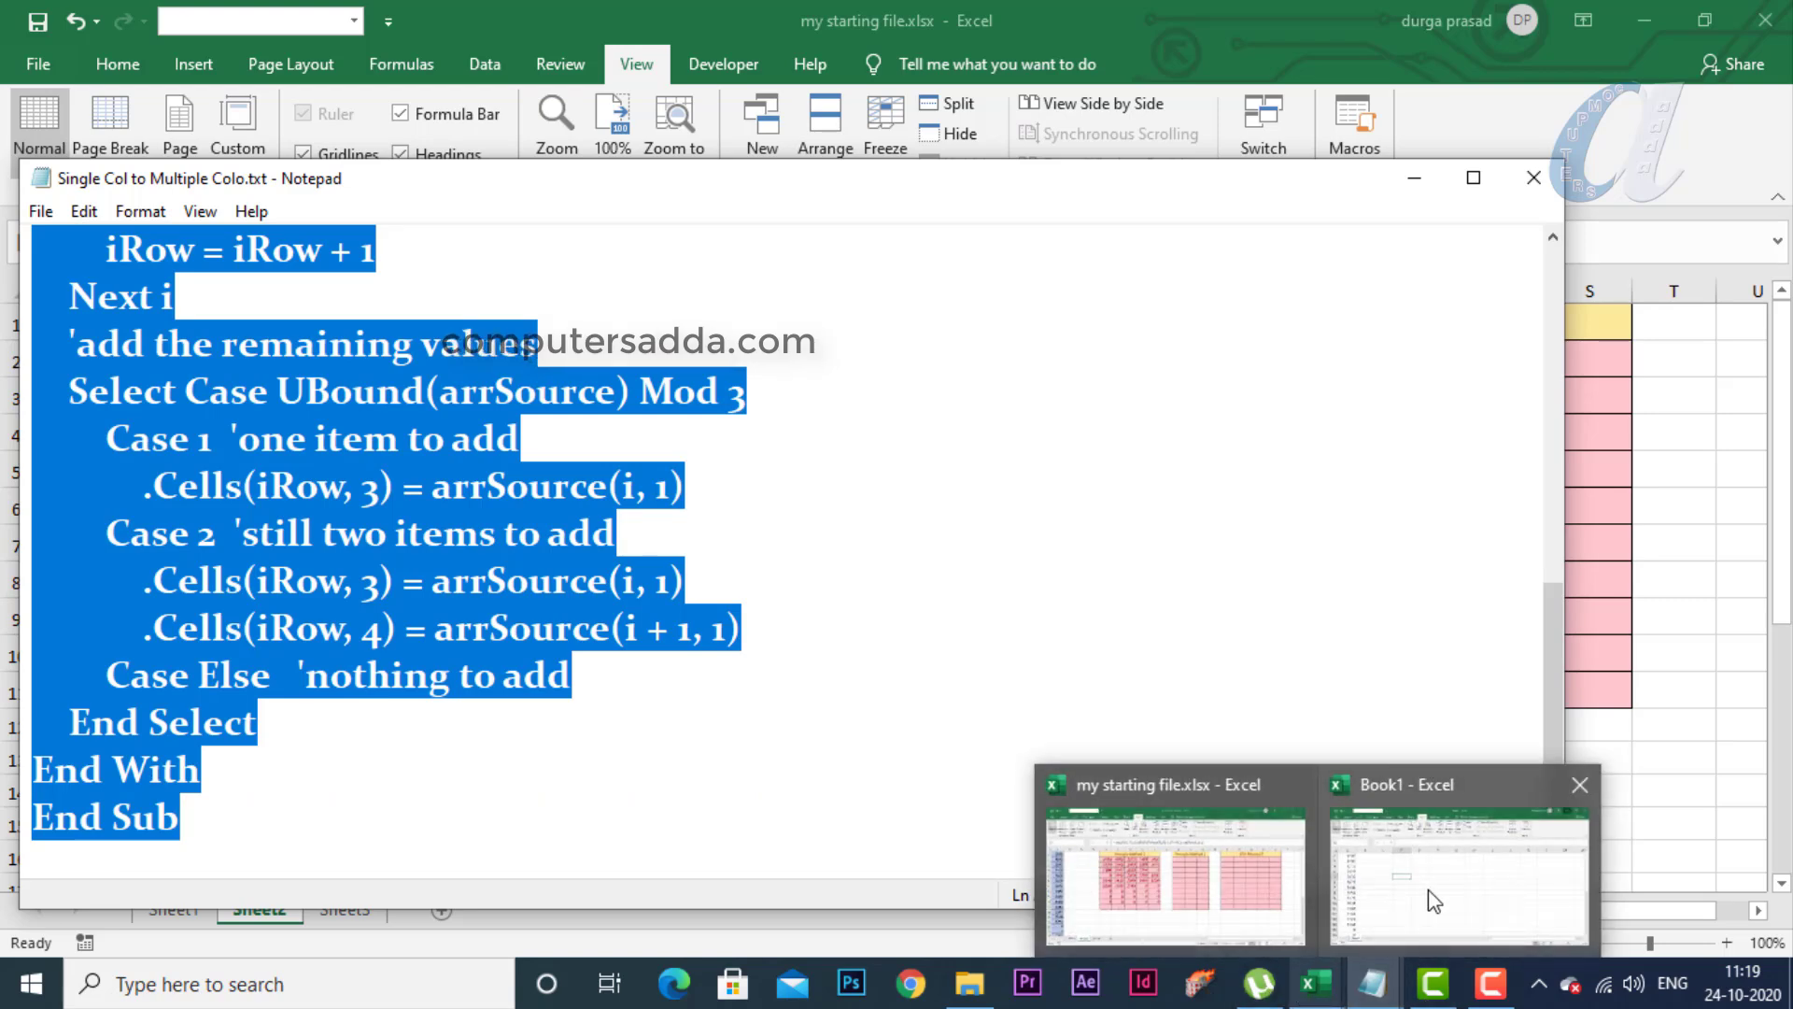
{"action": "left_click", "coordinate": [1456, 868]}
{"action": "left_click", "coordinate": [200, 411]}
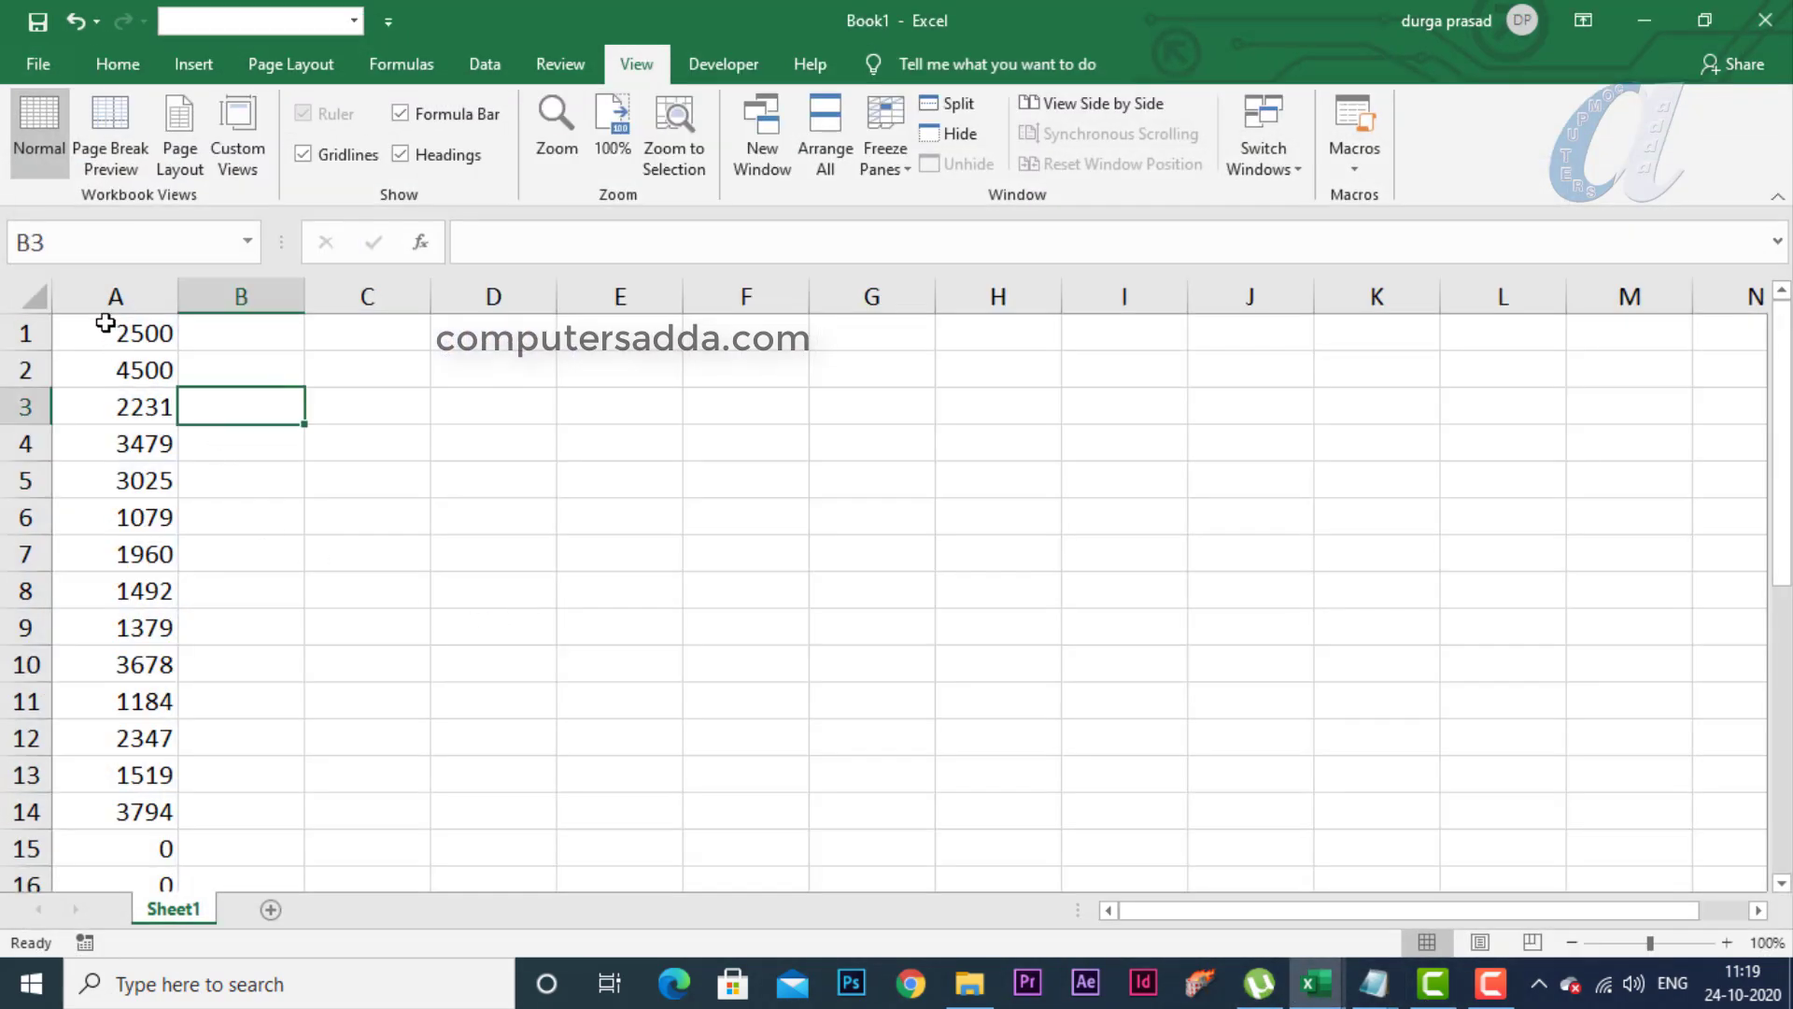
Examine the full list of numbers in column A of Sheet1
{"action": "scroll", "coordinate": [103, 336], "scroll_direction": "down", "scroll_amount": 5}
{"action": "scroll", "coordinate": [108, 352], "scroll_direction": "up", "scroll_amount": 5}
{"action": "left_click_drag", "start_coordinate": [100, 339], "coordinate": [112, 822]}
{"action": "scroll", "coordinate": [132, 789], "scroll_direction": "down", "scroll_amount": 6}
{"action": "scroll", "coordinate": [168, 752], "scroll_direction": "up", "scroll_amount": 7}
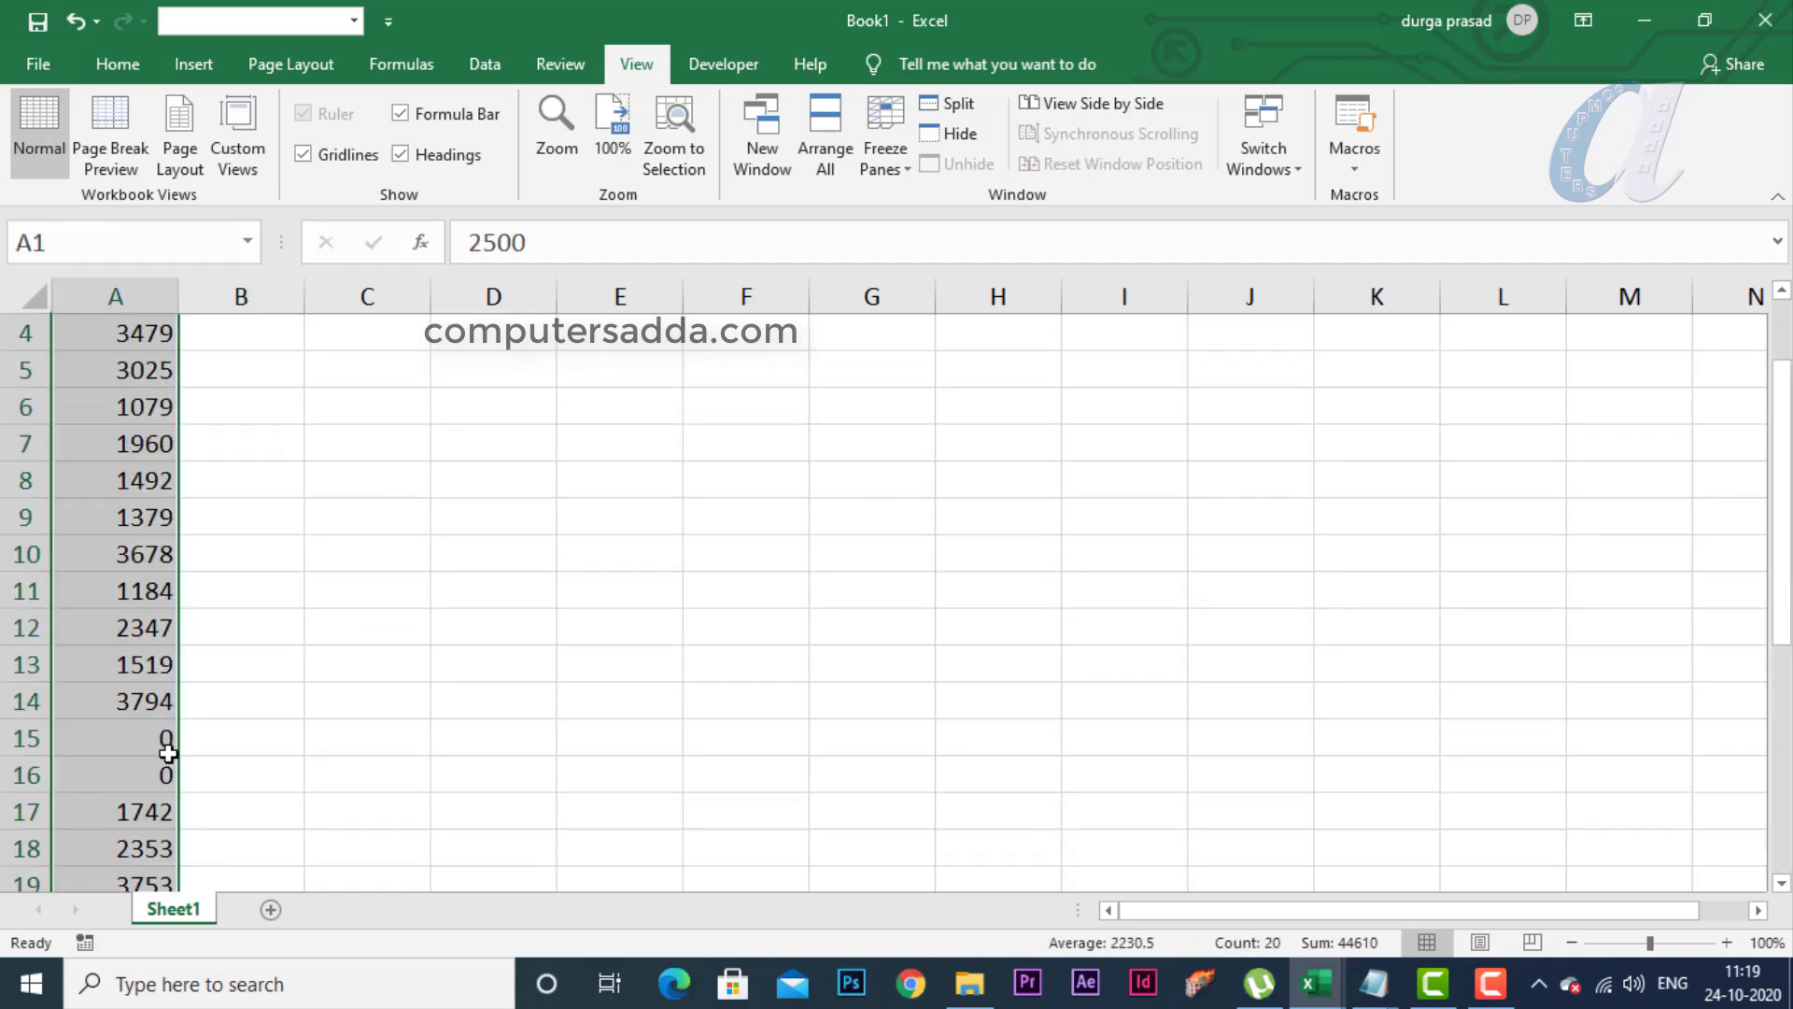
{"action": "scroll", "coordinate": [168, 753], "scroll_direction": "up", "scroll_amount": 1}
{"action": "left_click", "coordinate": [640, 681]}
Open the code view of Sheet1 in the Visual Basic editor
{"action": "right_click", "coordinate": [172, 899]}
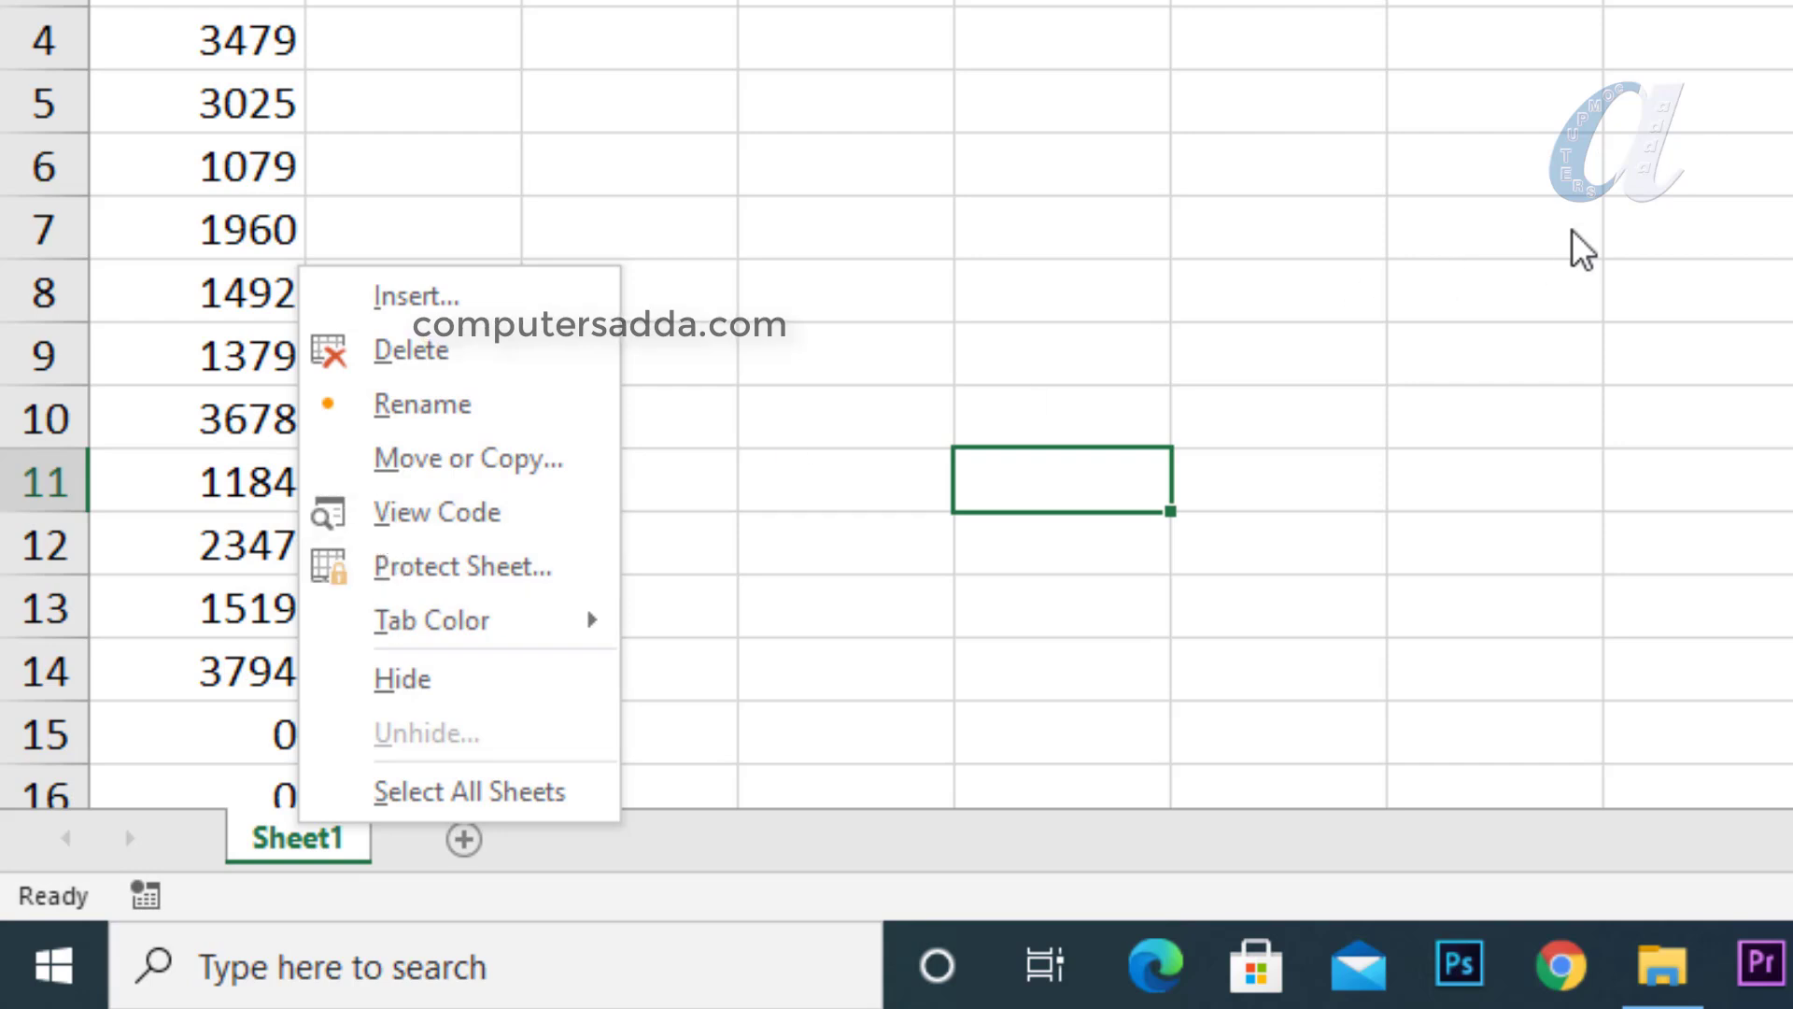
{"action": "key", "text": "Escape"}
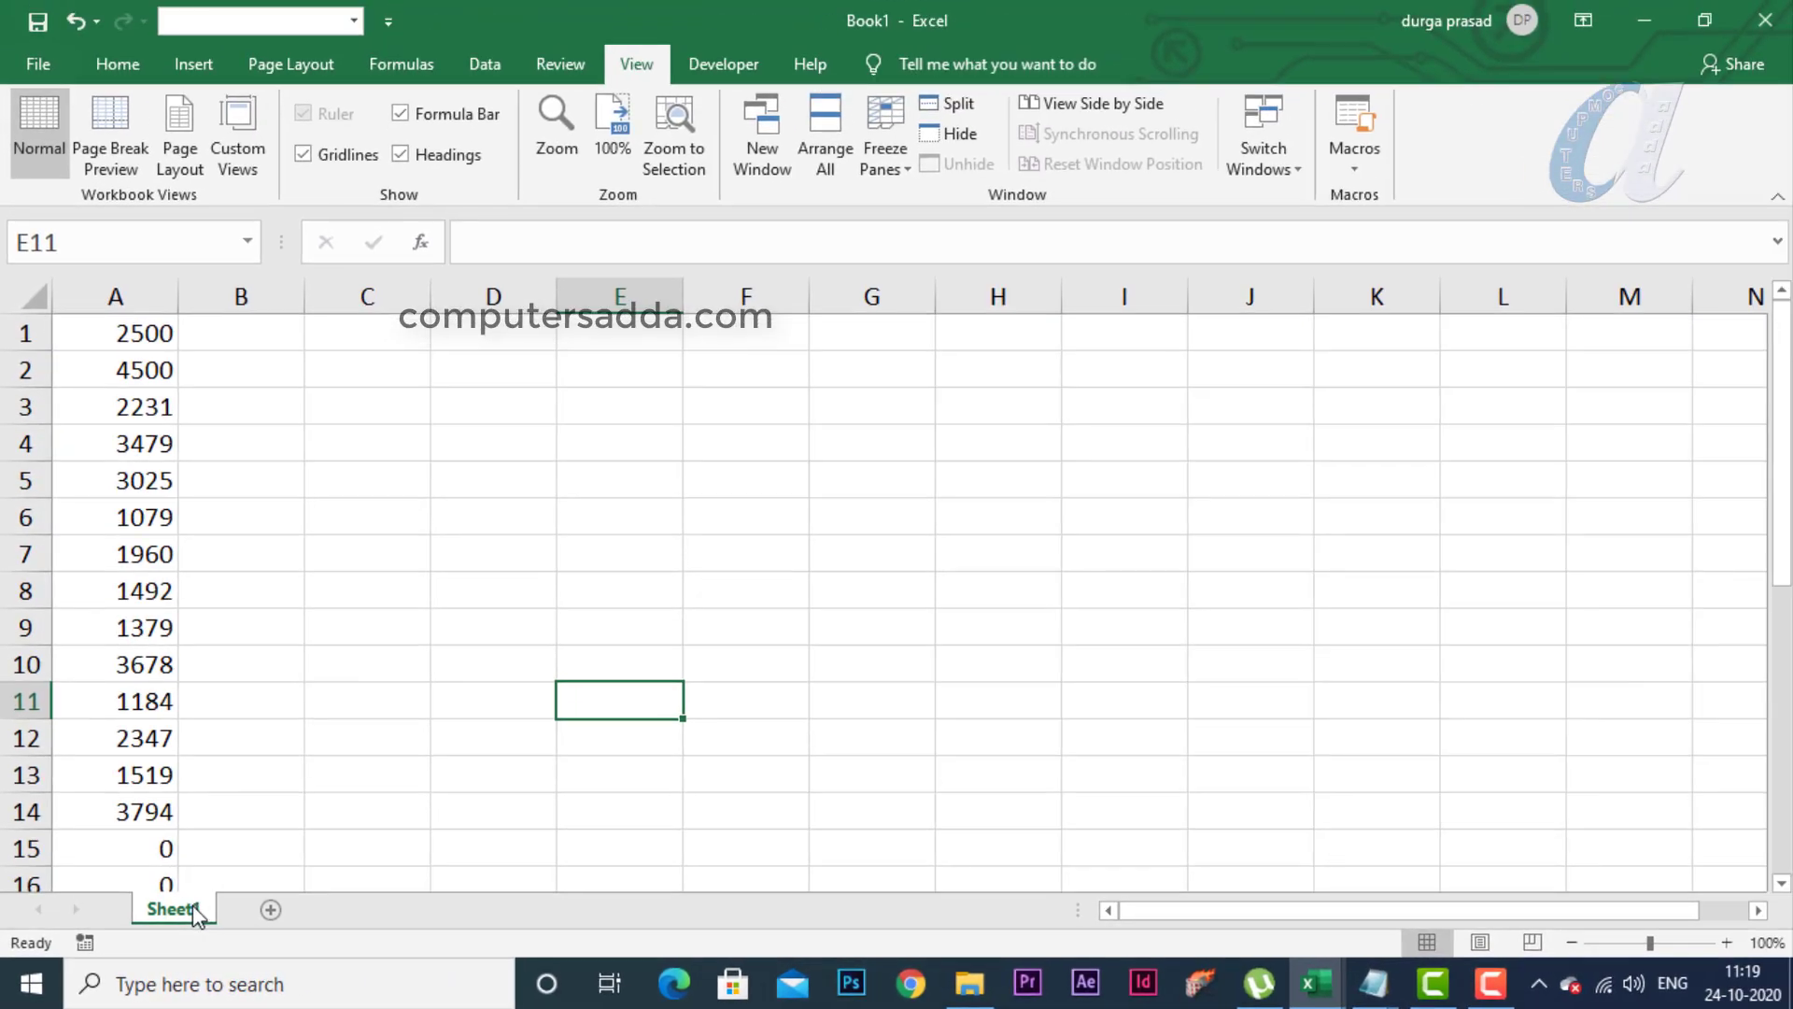
{"action": "right_click", "coordinate": [297, 839]}
{"action": "left_click", "coordinate": [236, 723]}
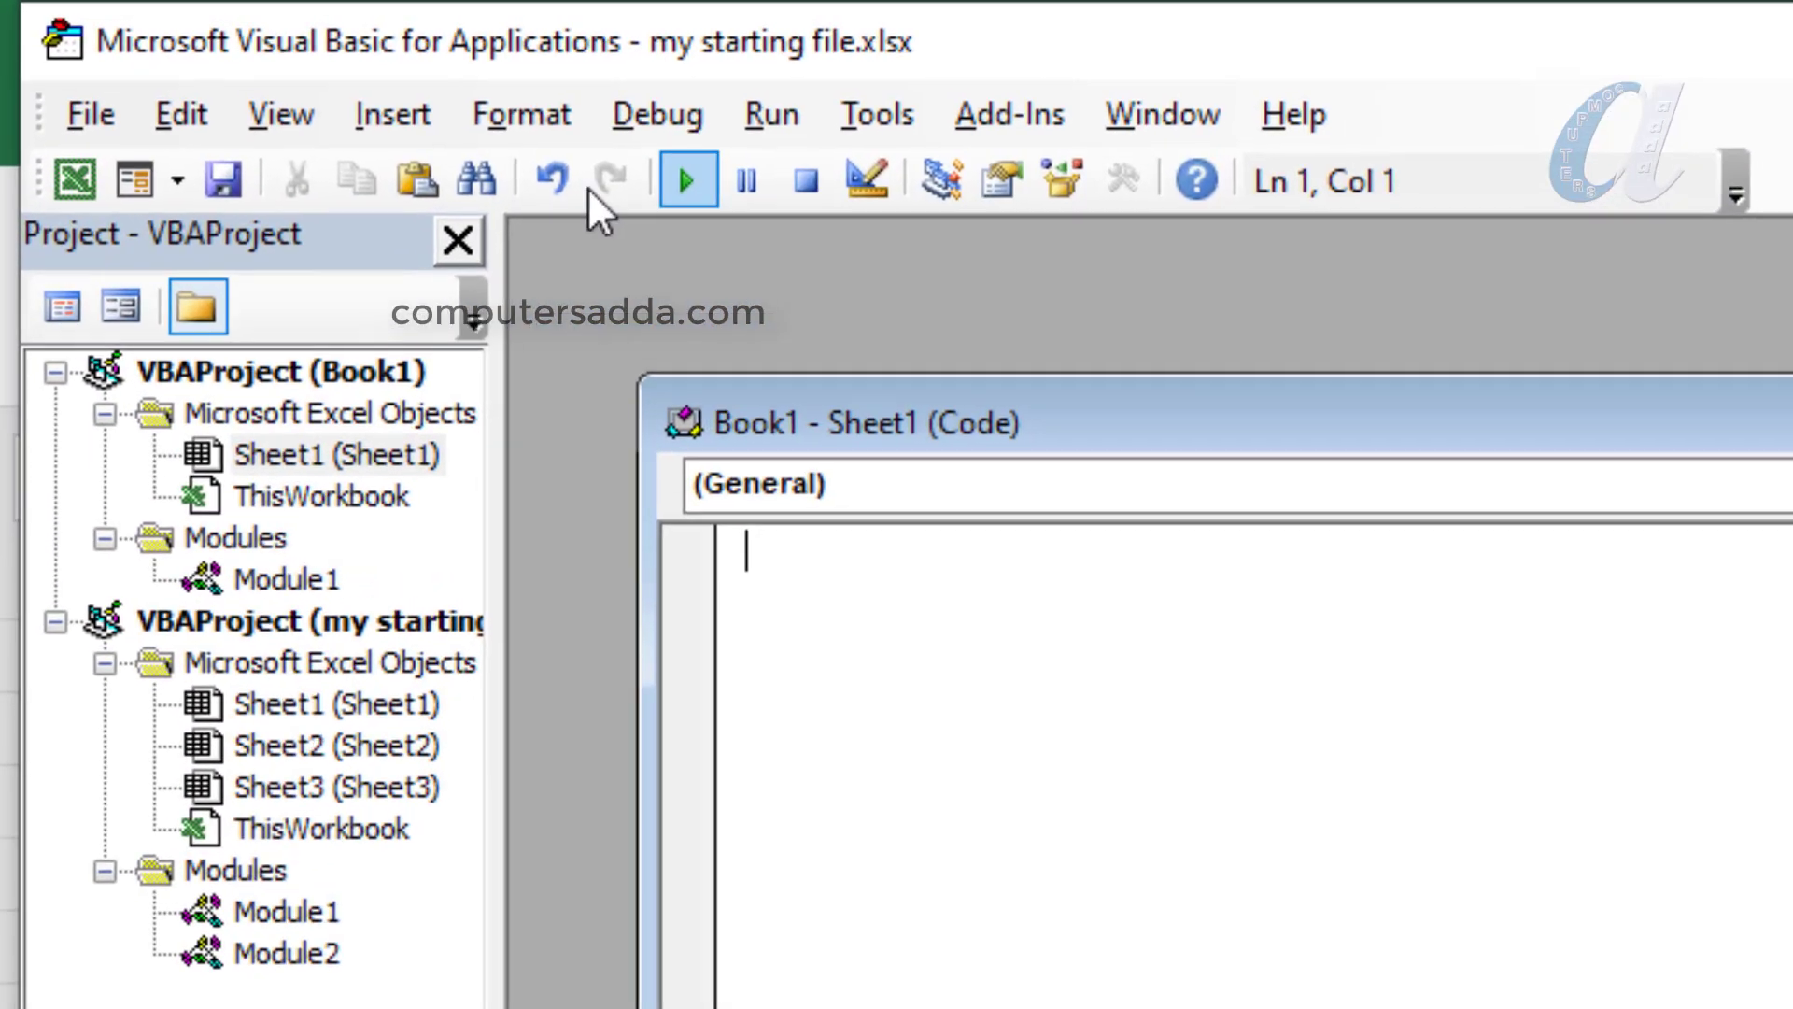
Insert a new module in Book1, paste the copied movetocolumns macro into it, and leave the code editor
{"action": "left_click", "coordinate": [401, 111]}
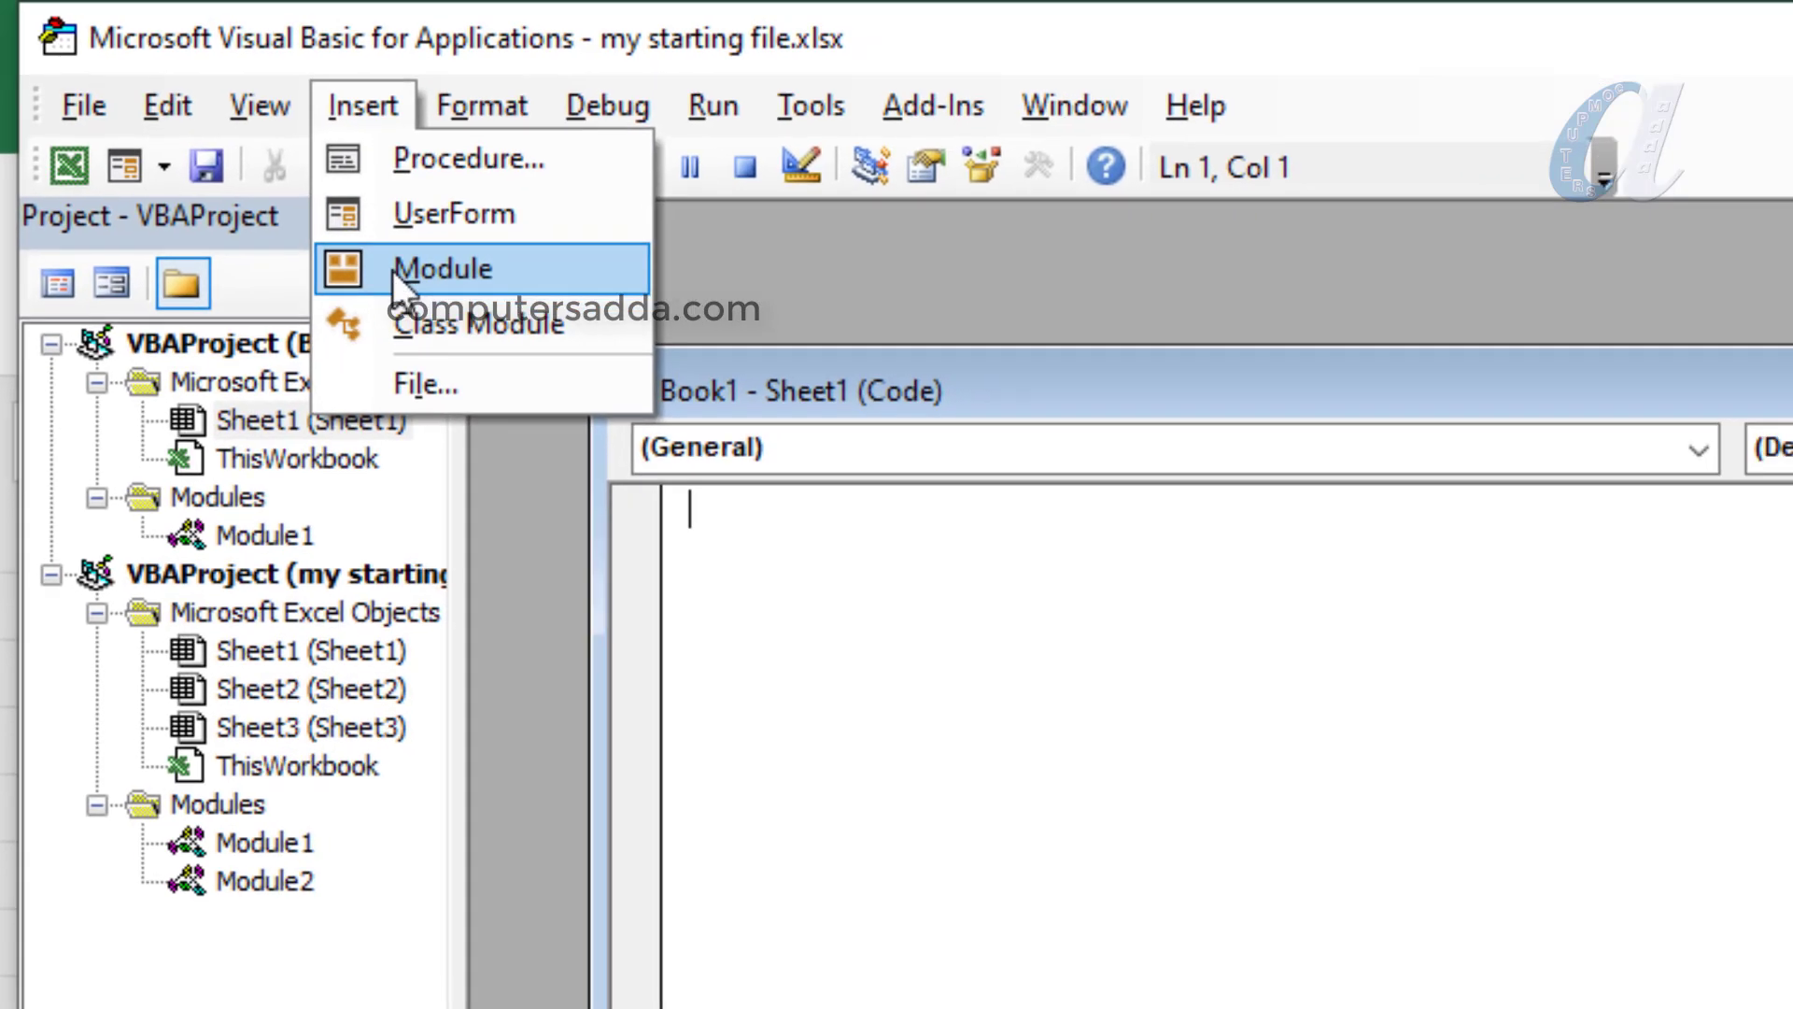
{"action": "left_click", "coordinate": [398, 275]}
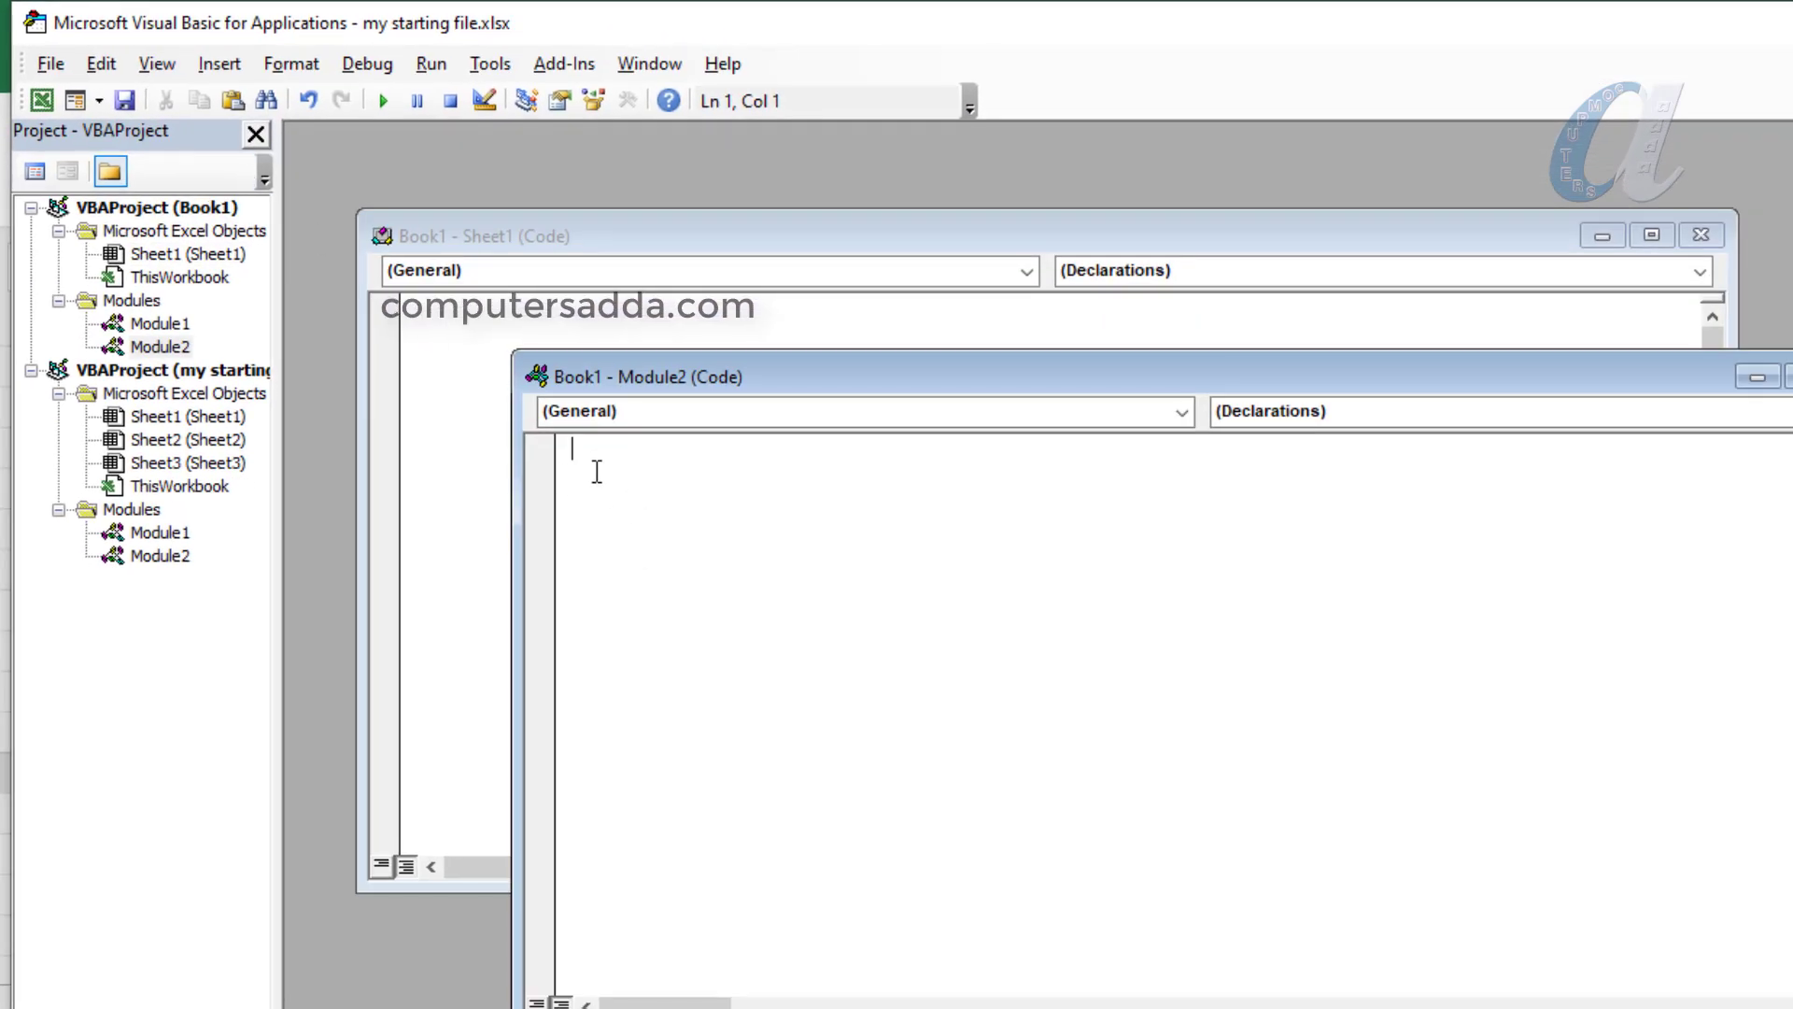
{"action": "key", "text": "ctrl+v"}
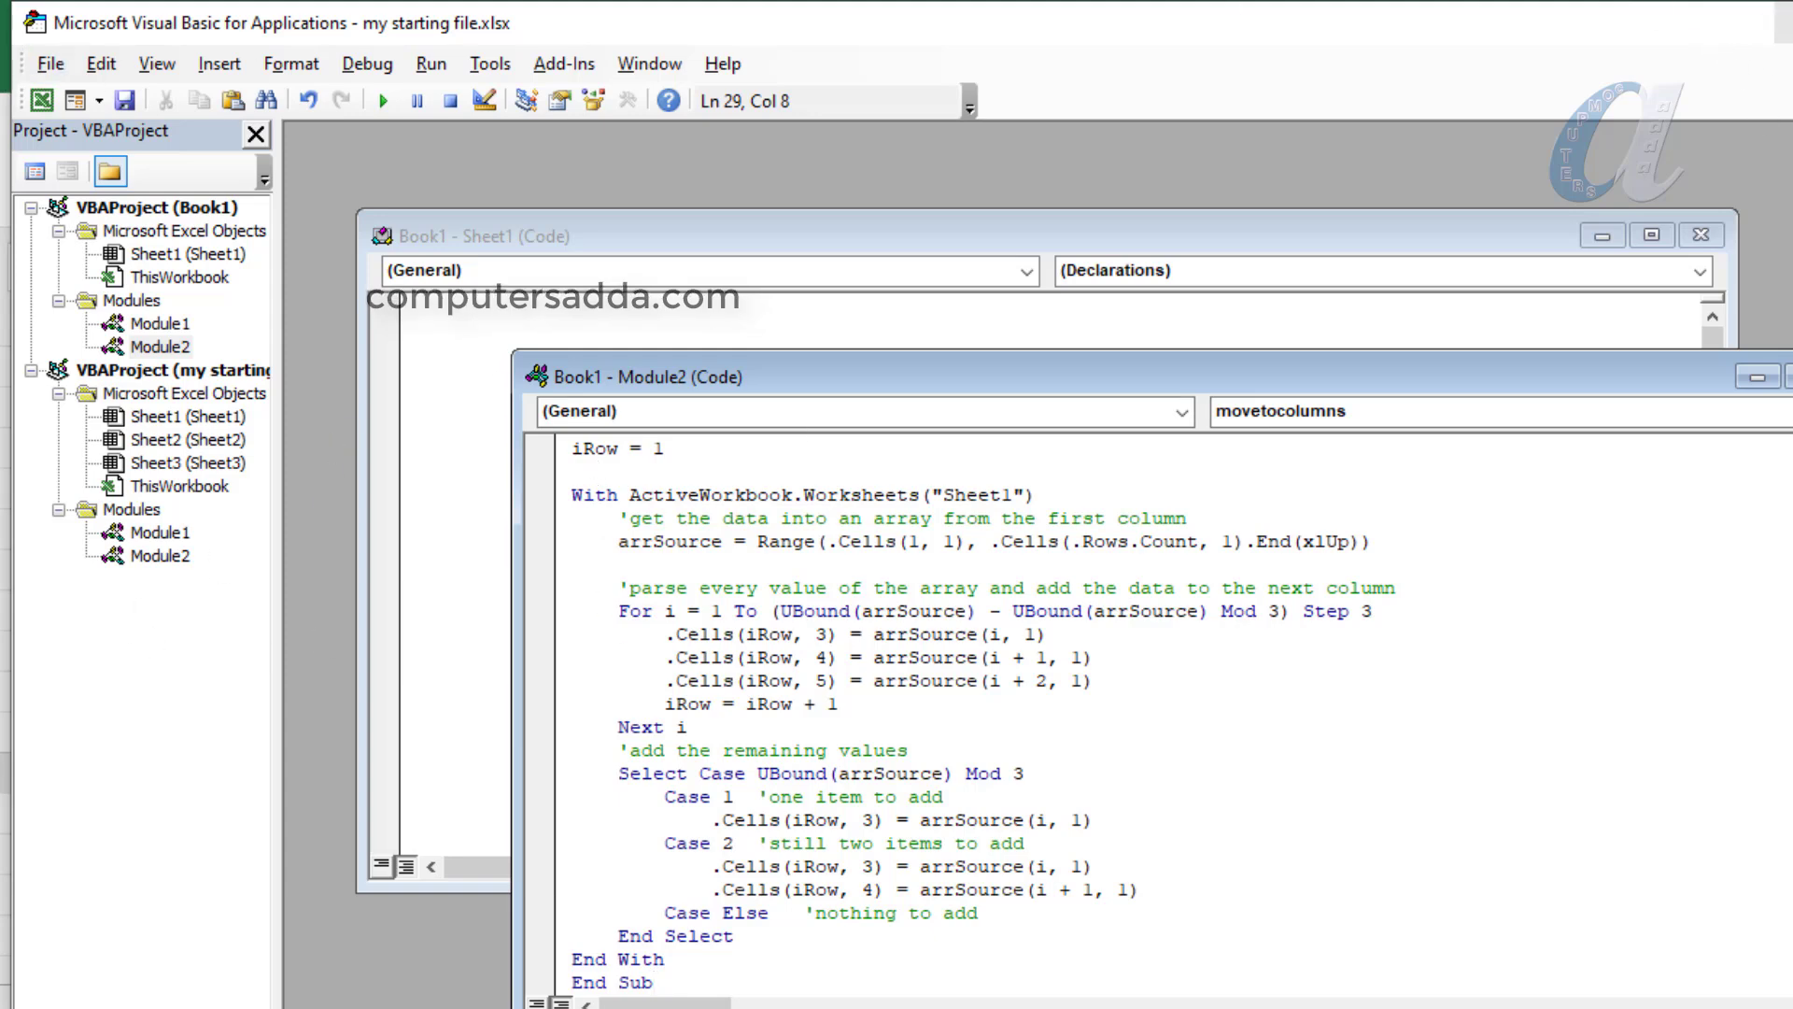
{"action": "left_click", "coordinate": [1788, 21]}
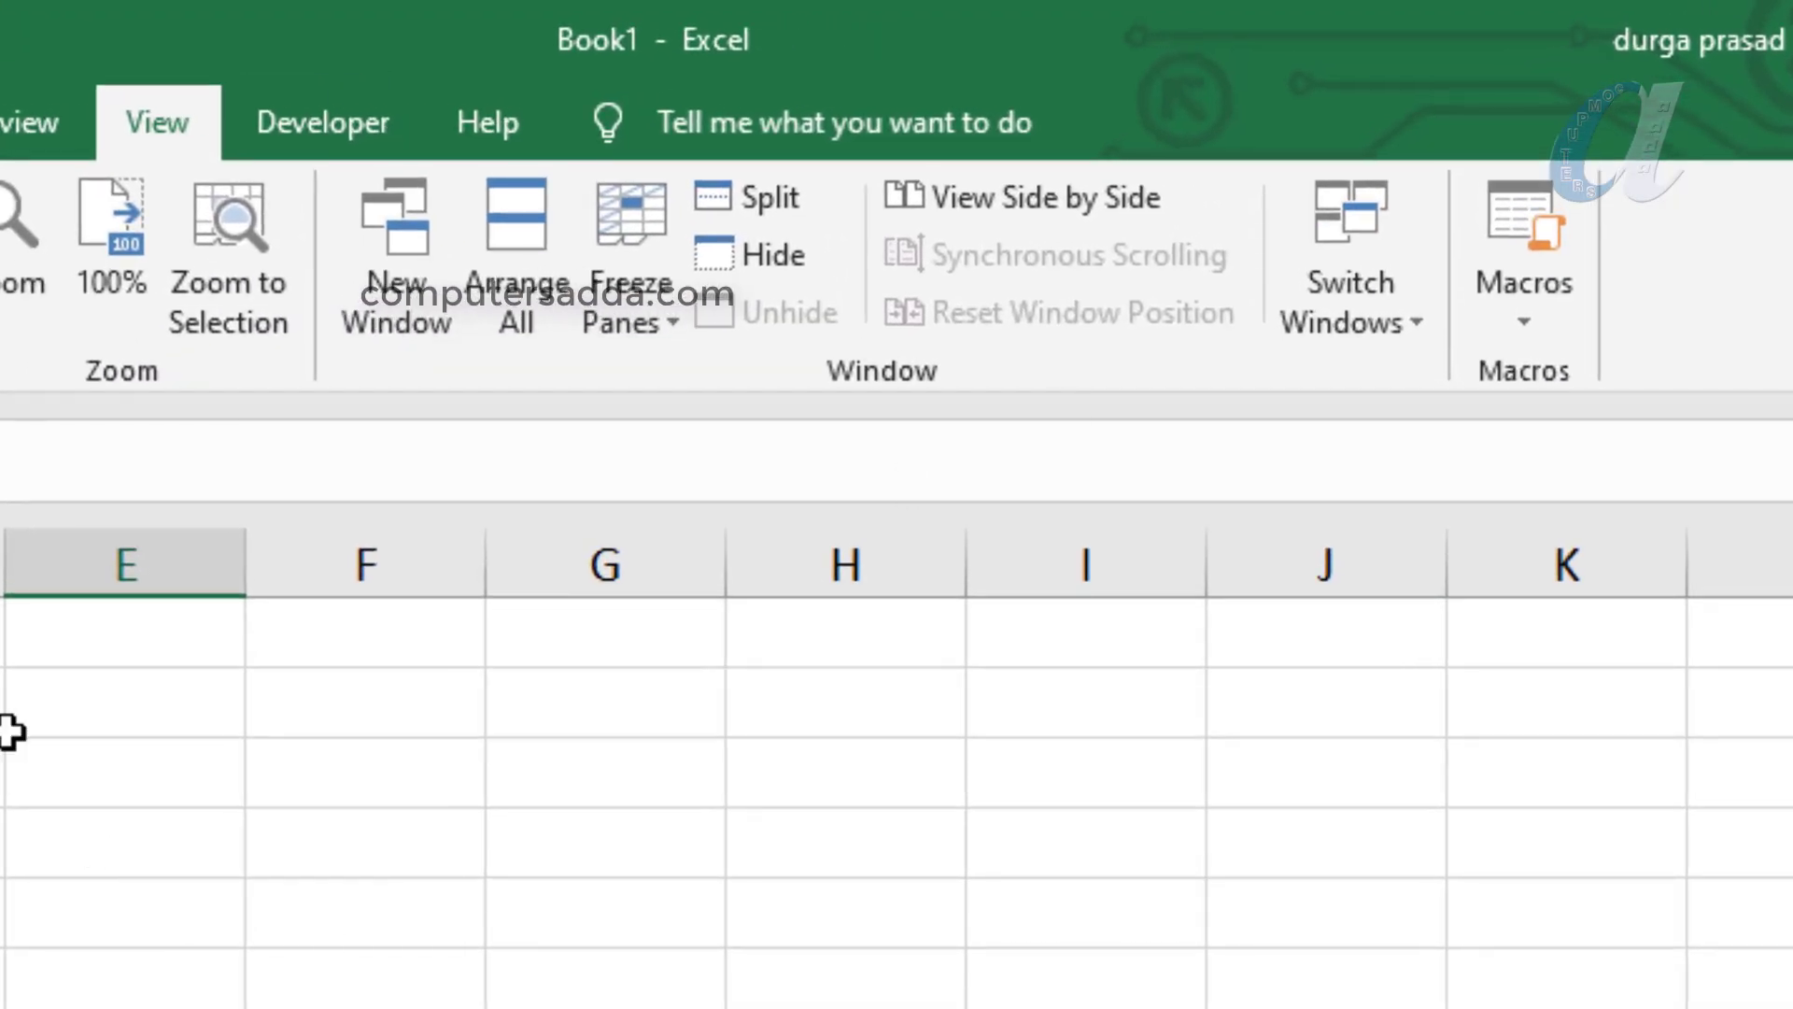
Run the movetocolumns macro on Sheet1 and select its output in C1:E10
{"action": "left_click", "coordinate": [1537, 227]}
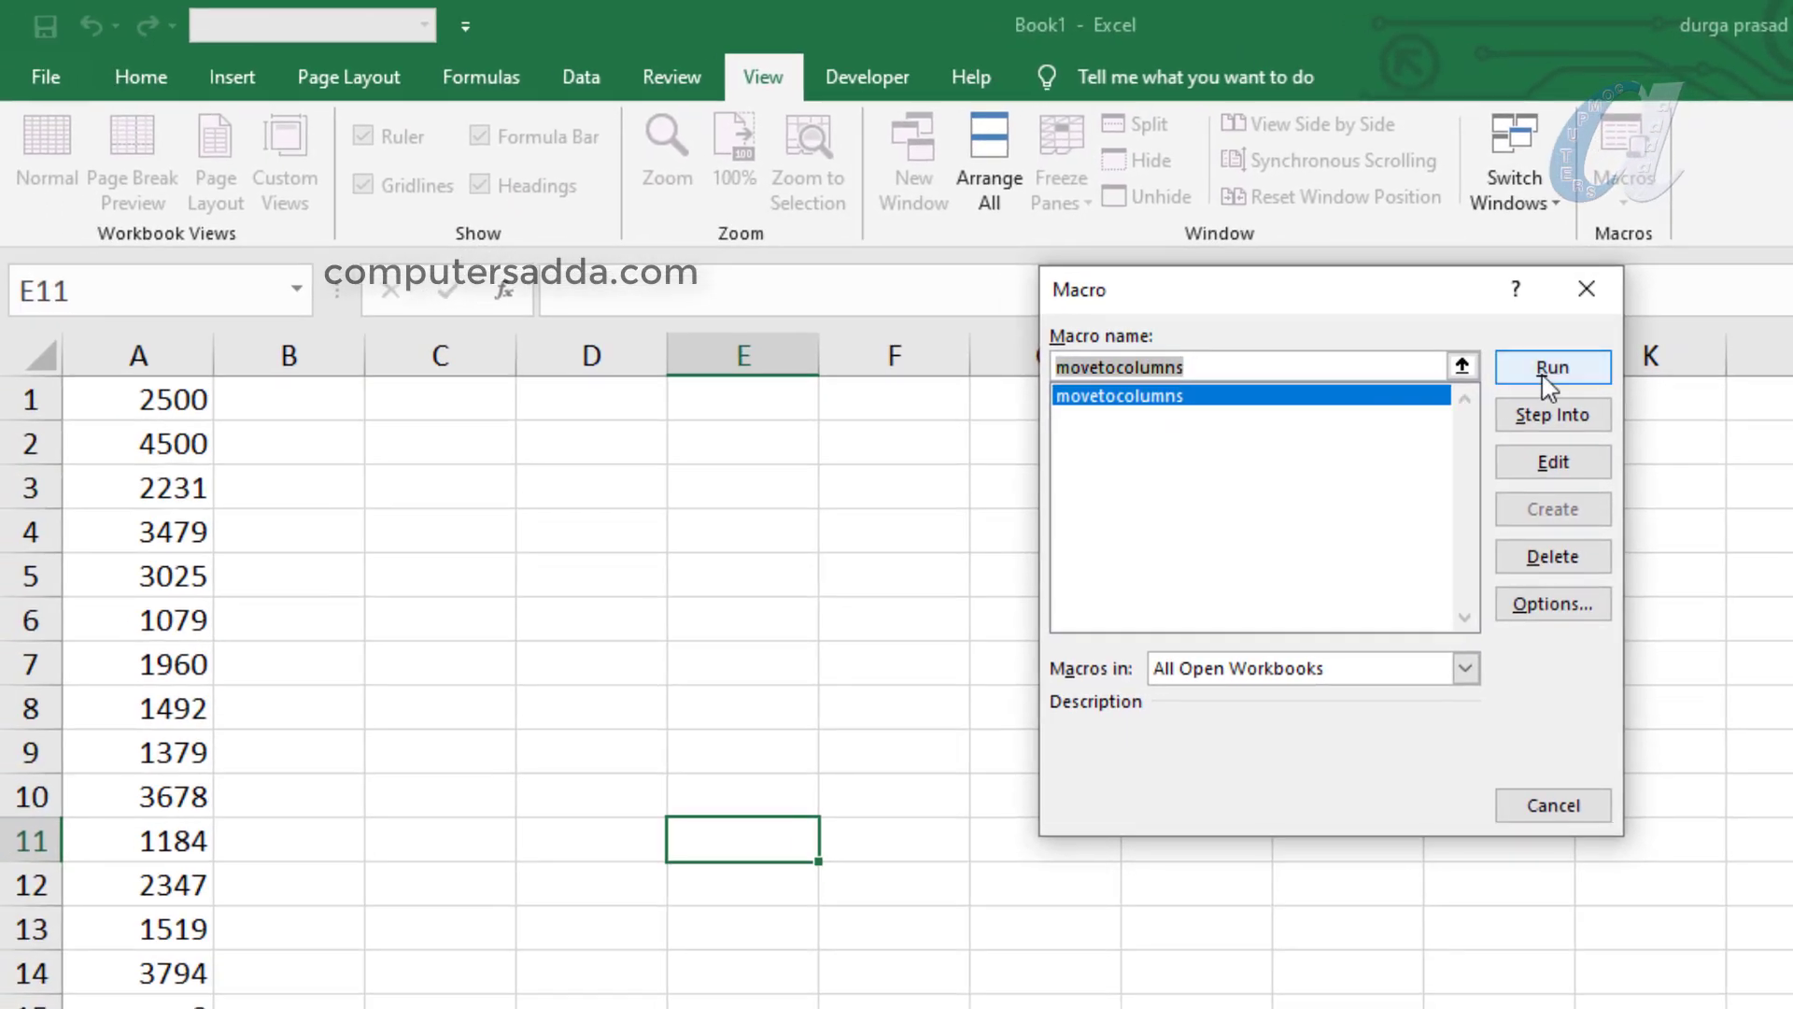
{"action": "left_click", "coordinate": [1411, 584]}
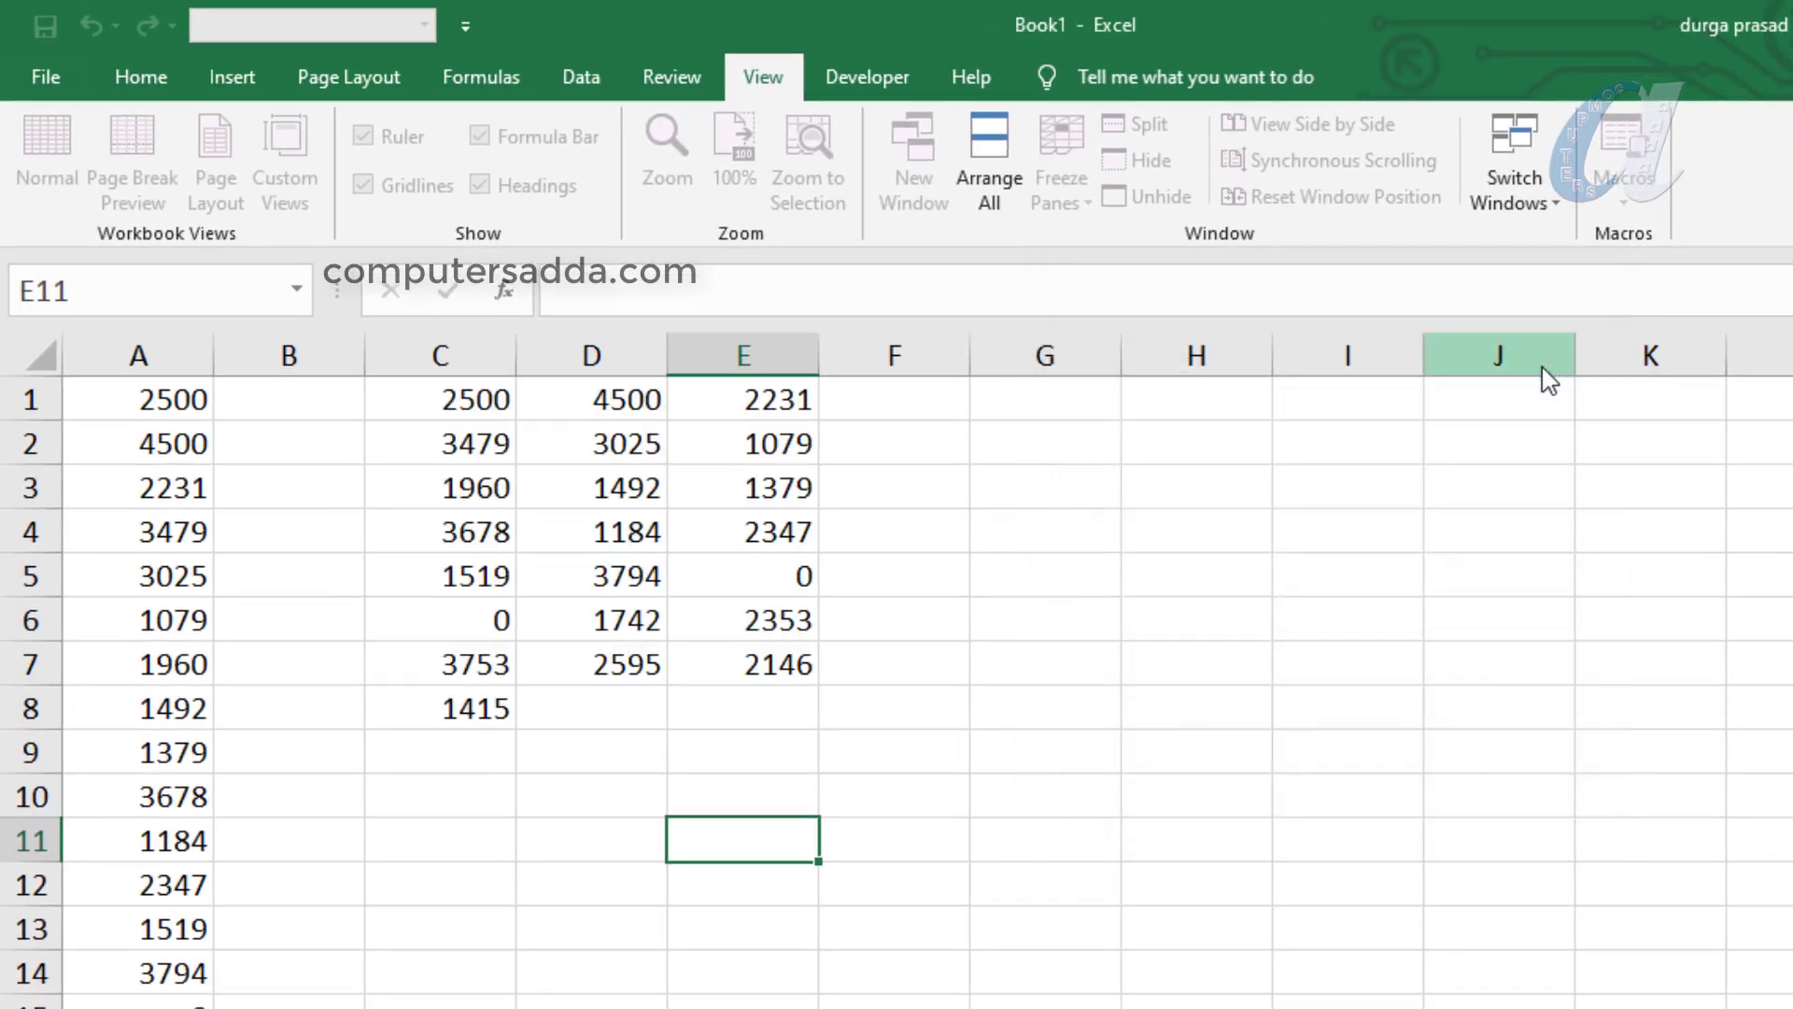
{"action": "left_click_drag", "start_coordinate": [458, 404], "coordinate": [728, 804]}
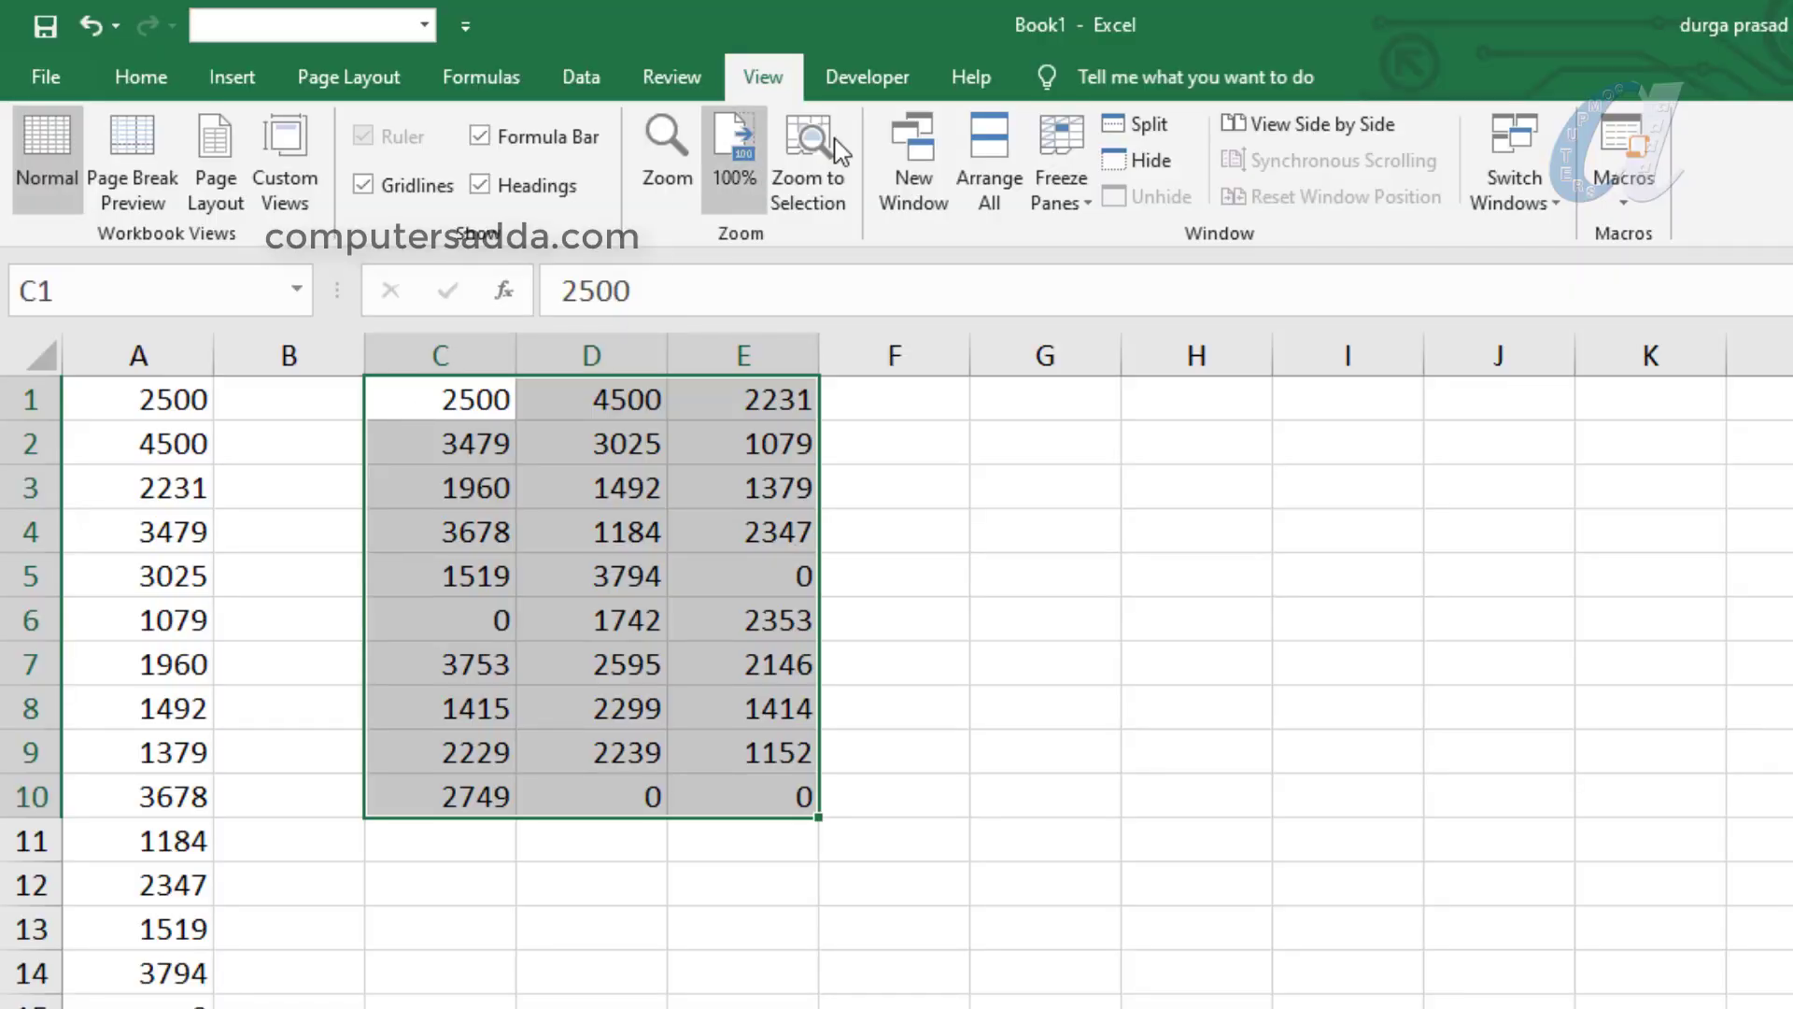
{"action": "left_click", "coordinate": [1599, 1007]}
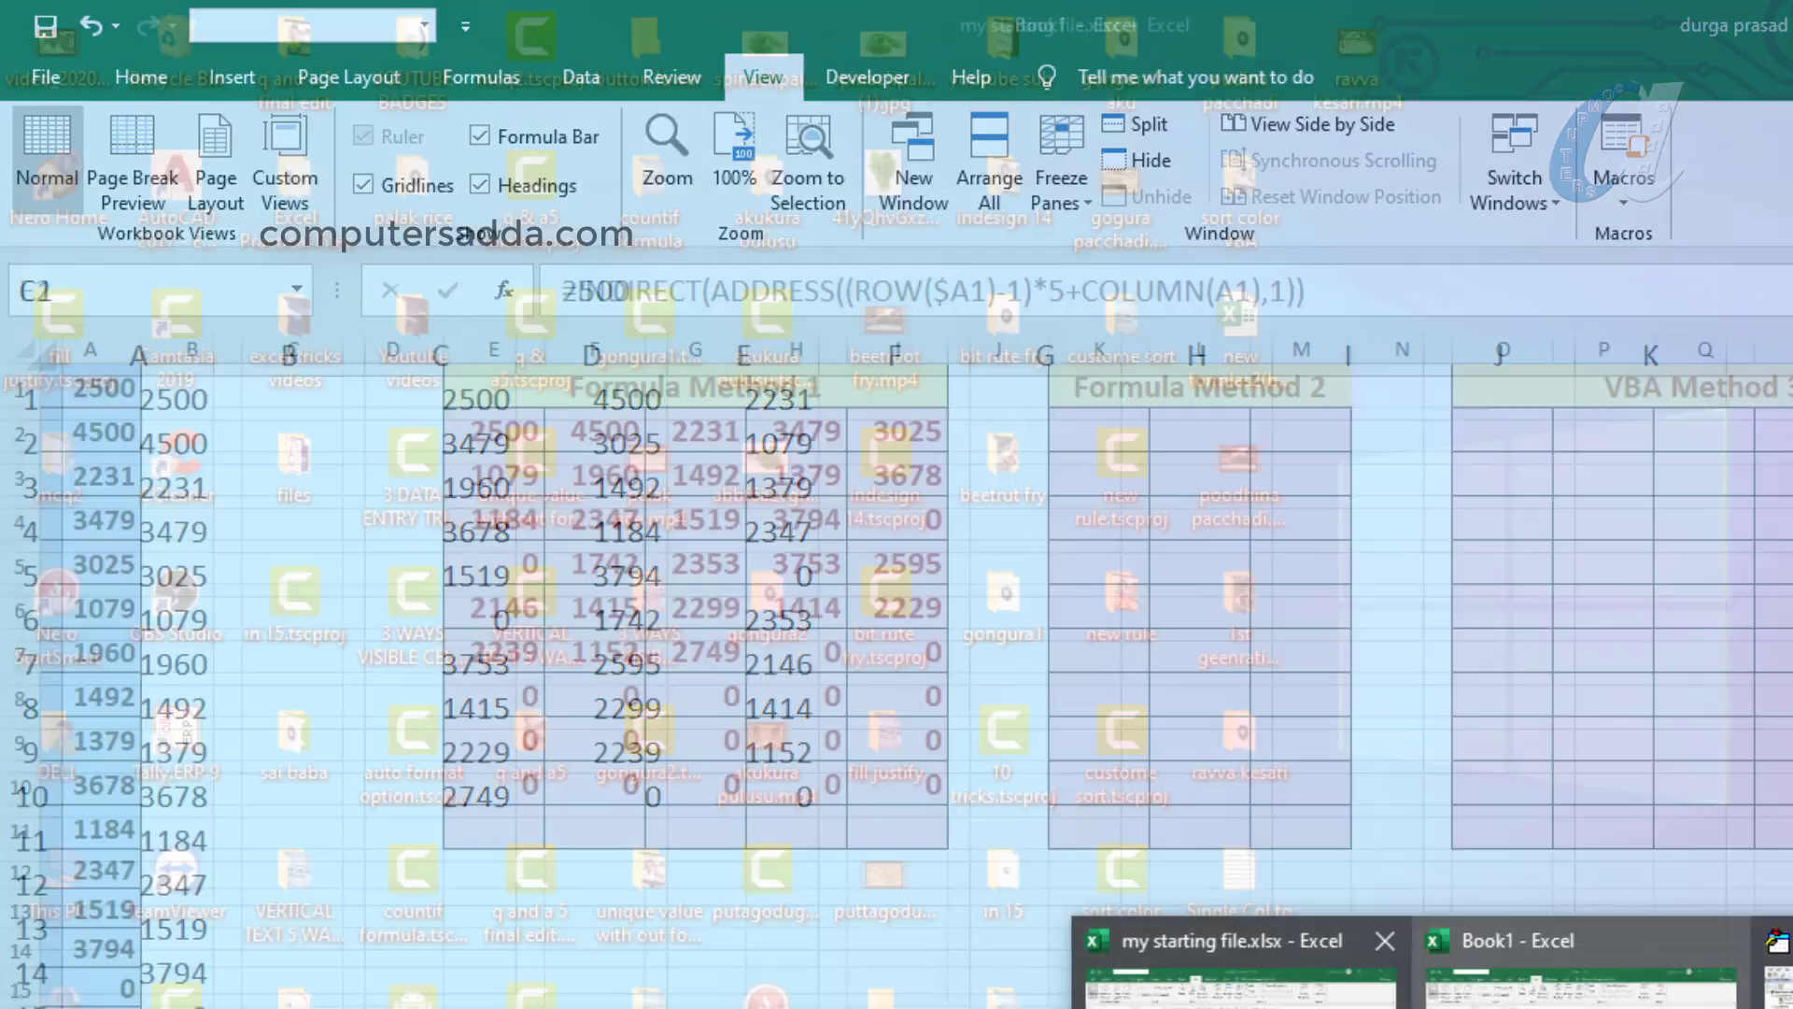
Switch to my starting file.xlsx and begin an OFFSET formula in K2 with the absolute reference $A$1
{"action": "left_click", "coordinate": [1242, 981]}
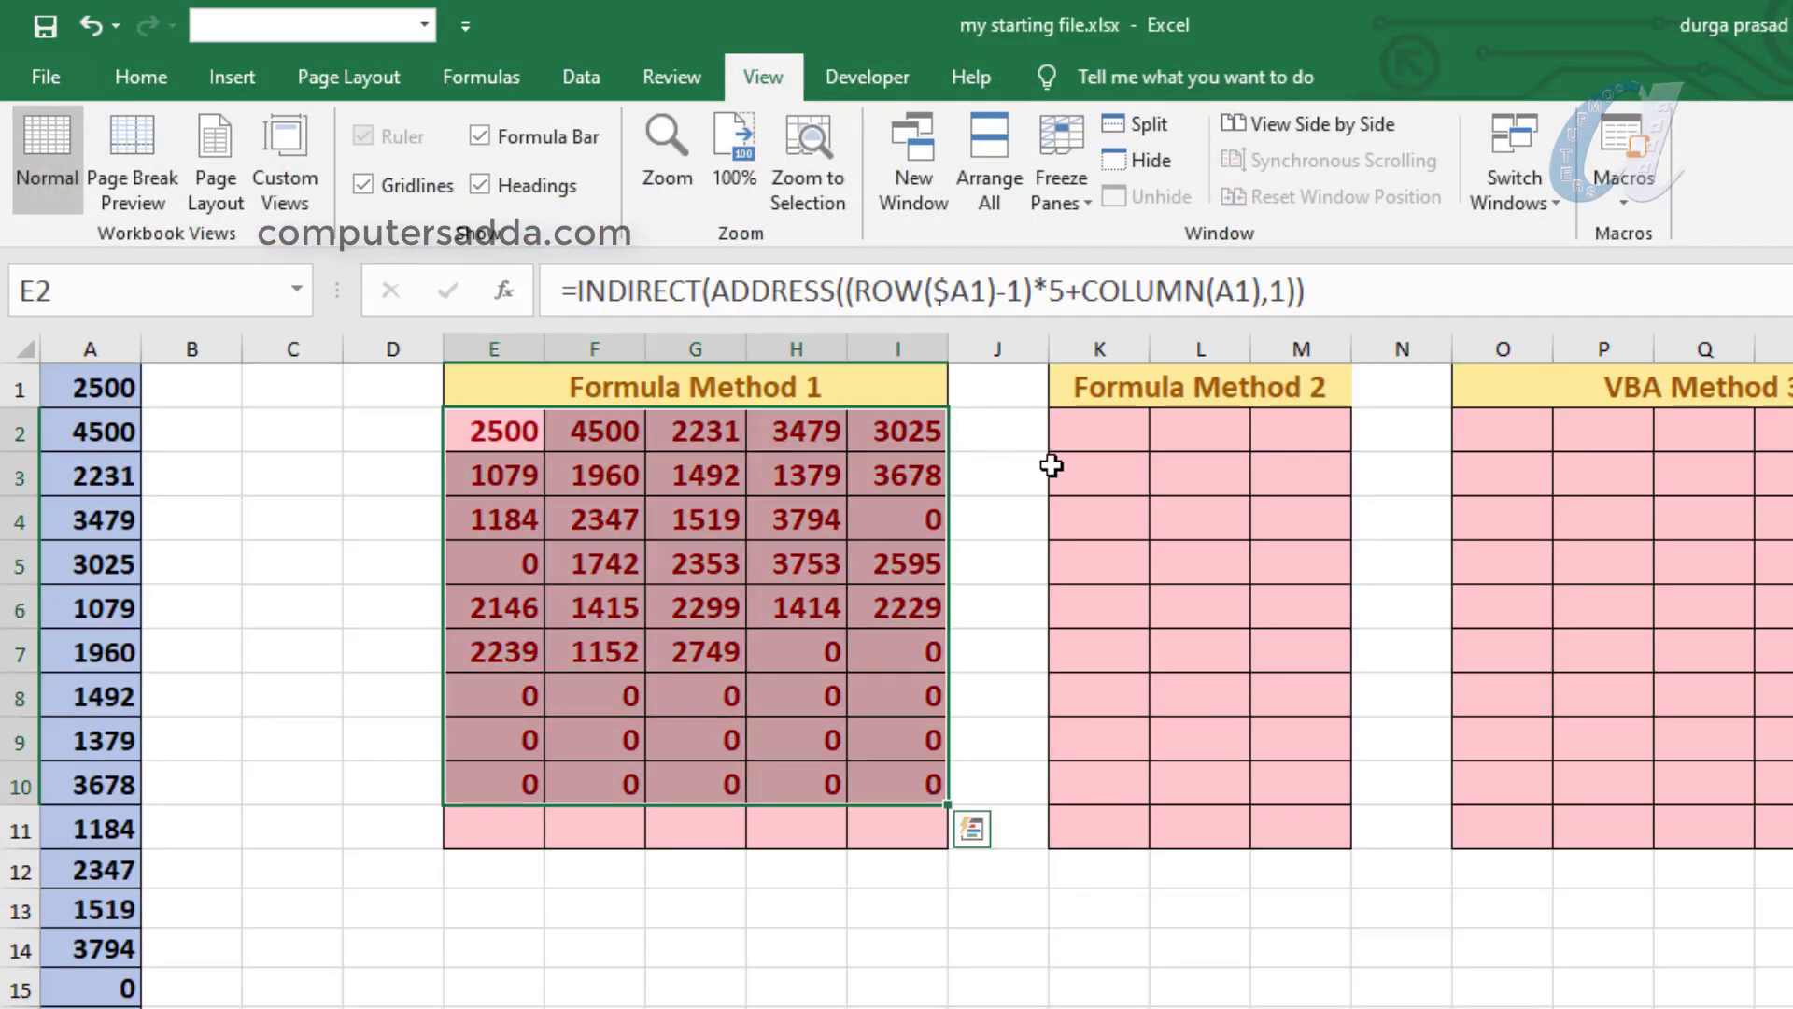
{"action": "left_click", "coordinate": [1100, 431]}
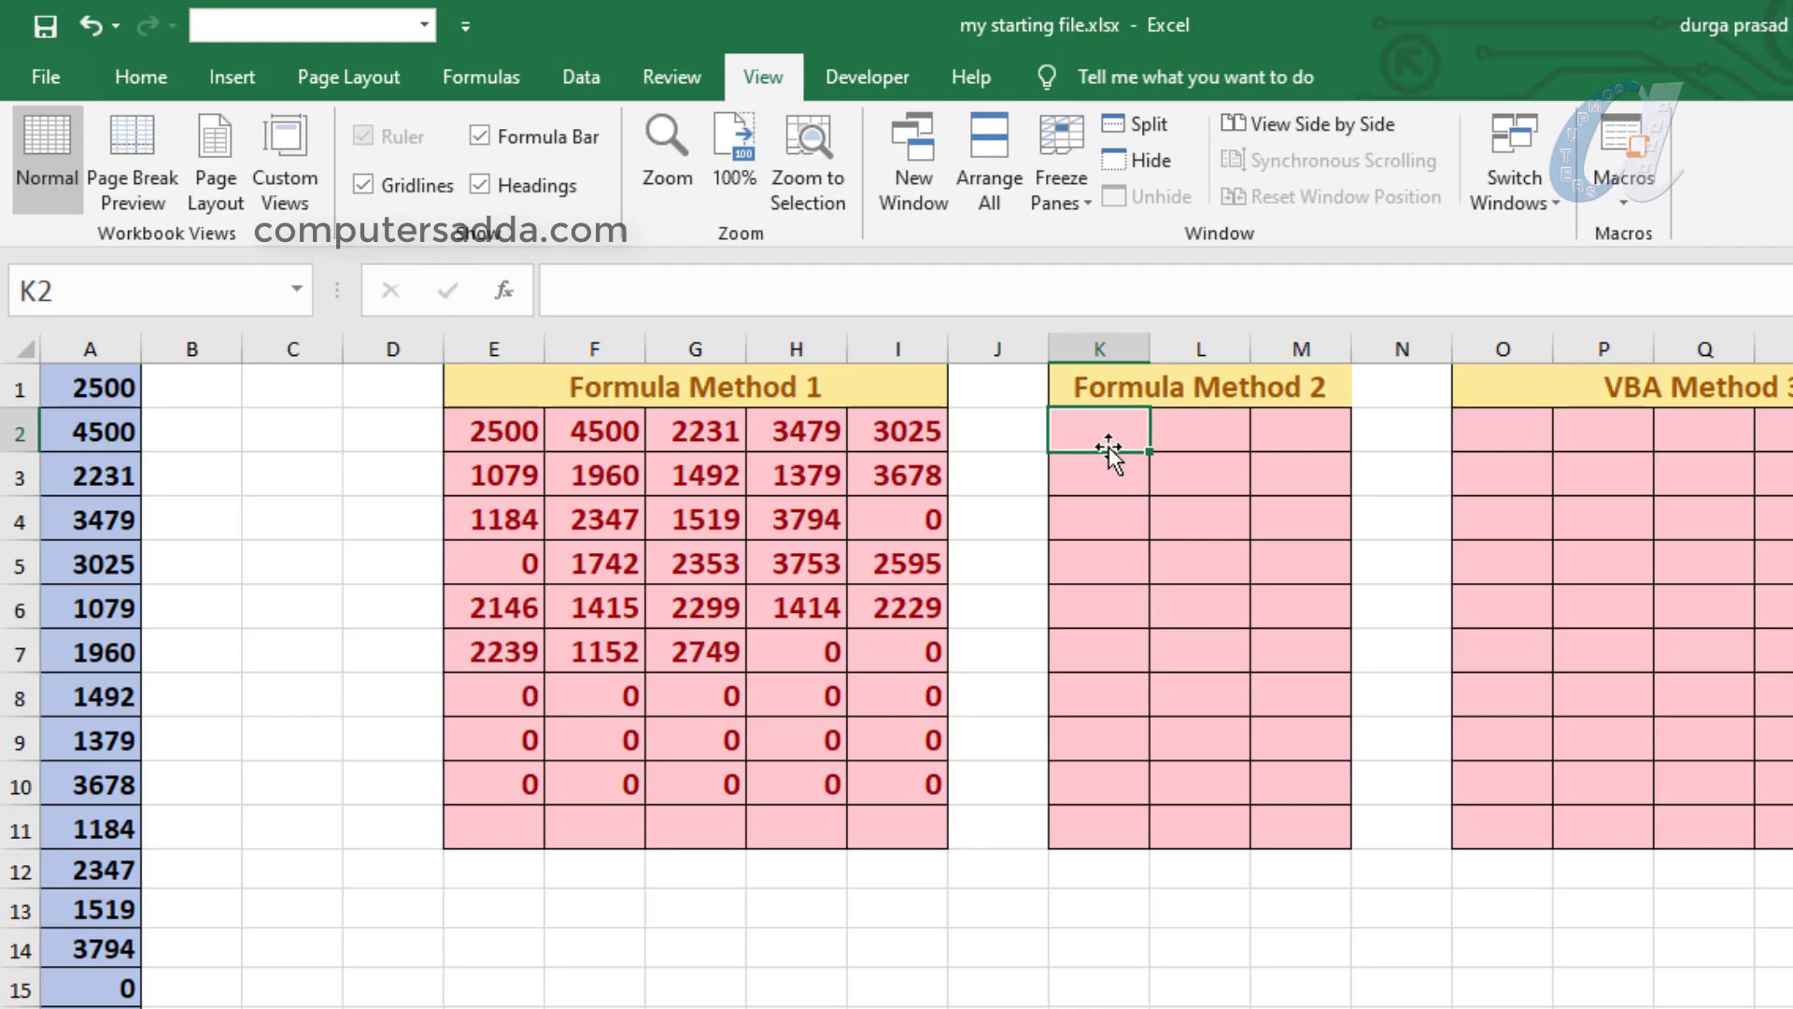
{"action": "type", "text": "=of"}
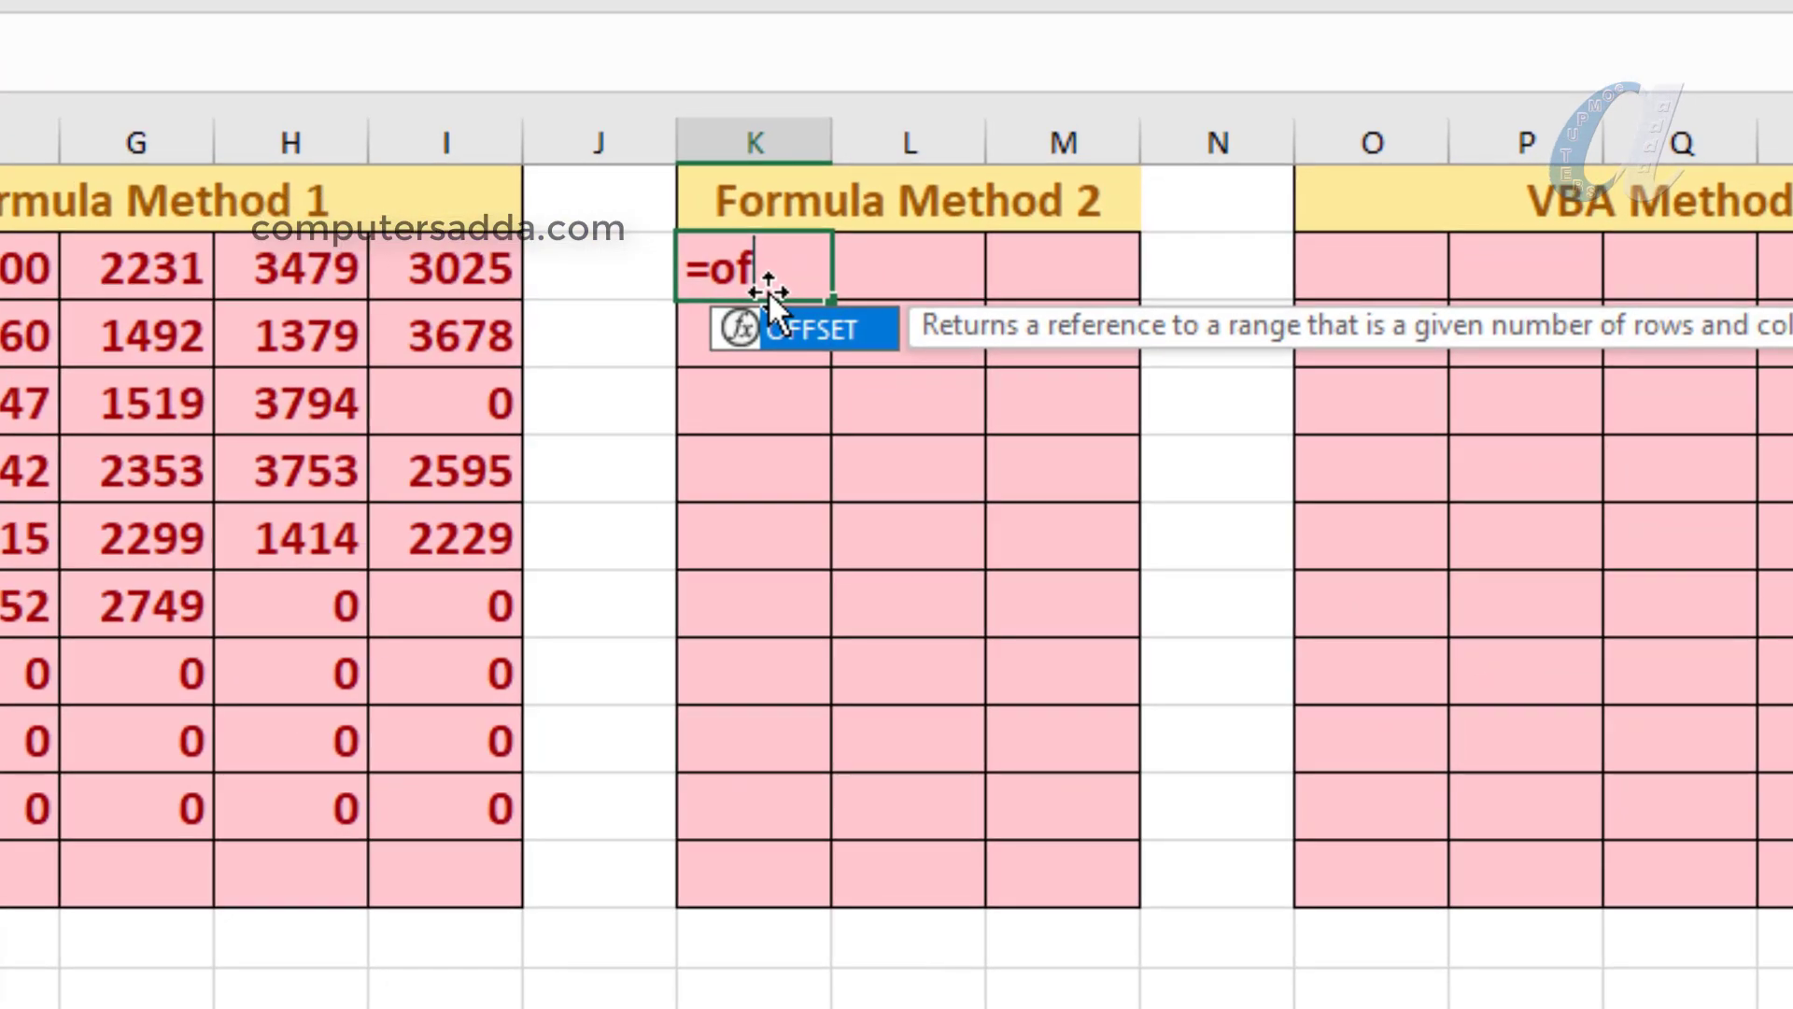
{"action": "key", "text": "Tab"}
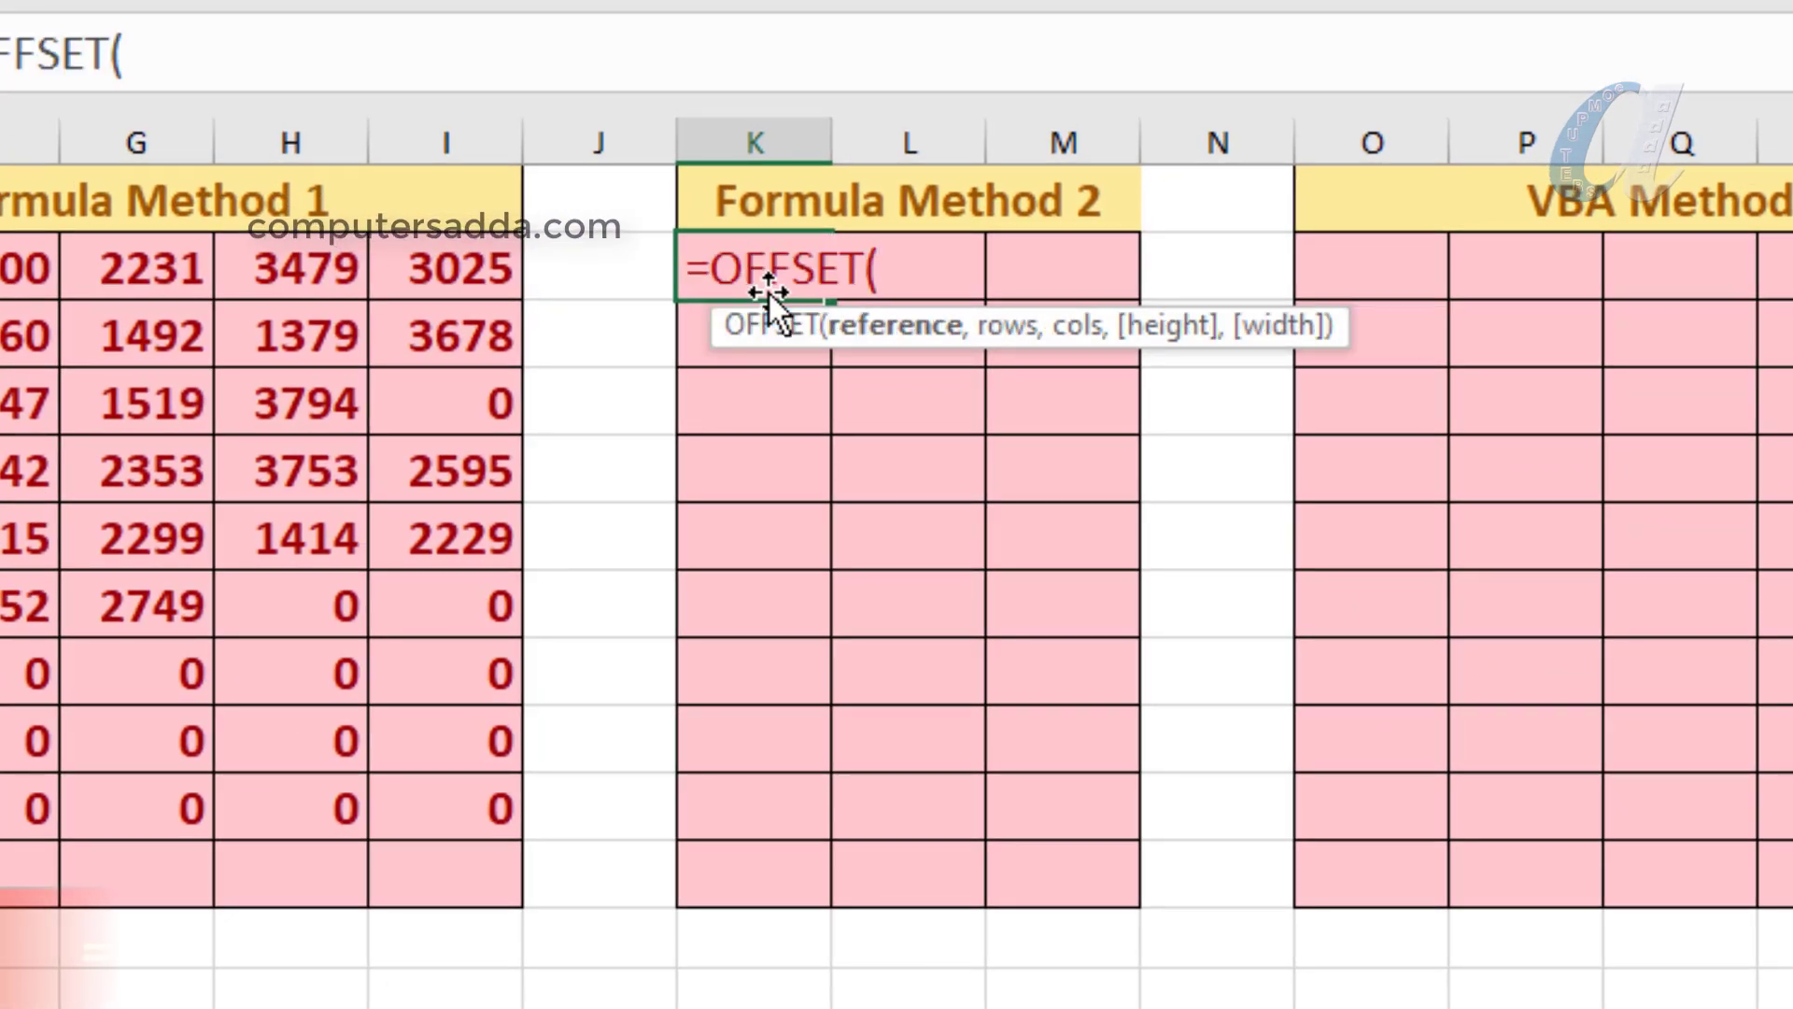
{"action": "type", "text": "a1"}
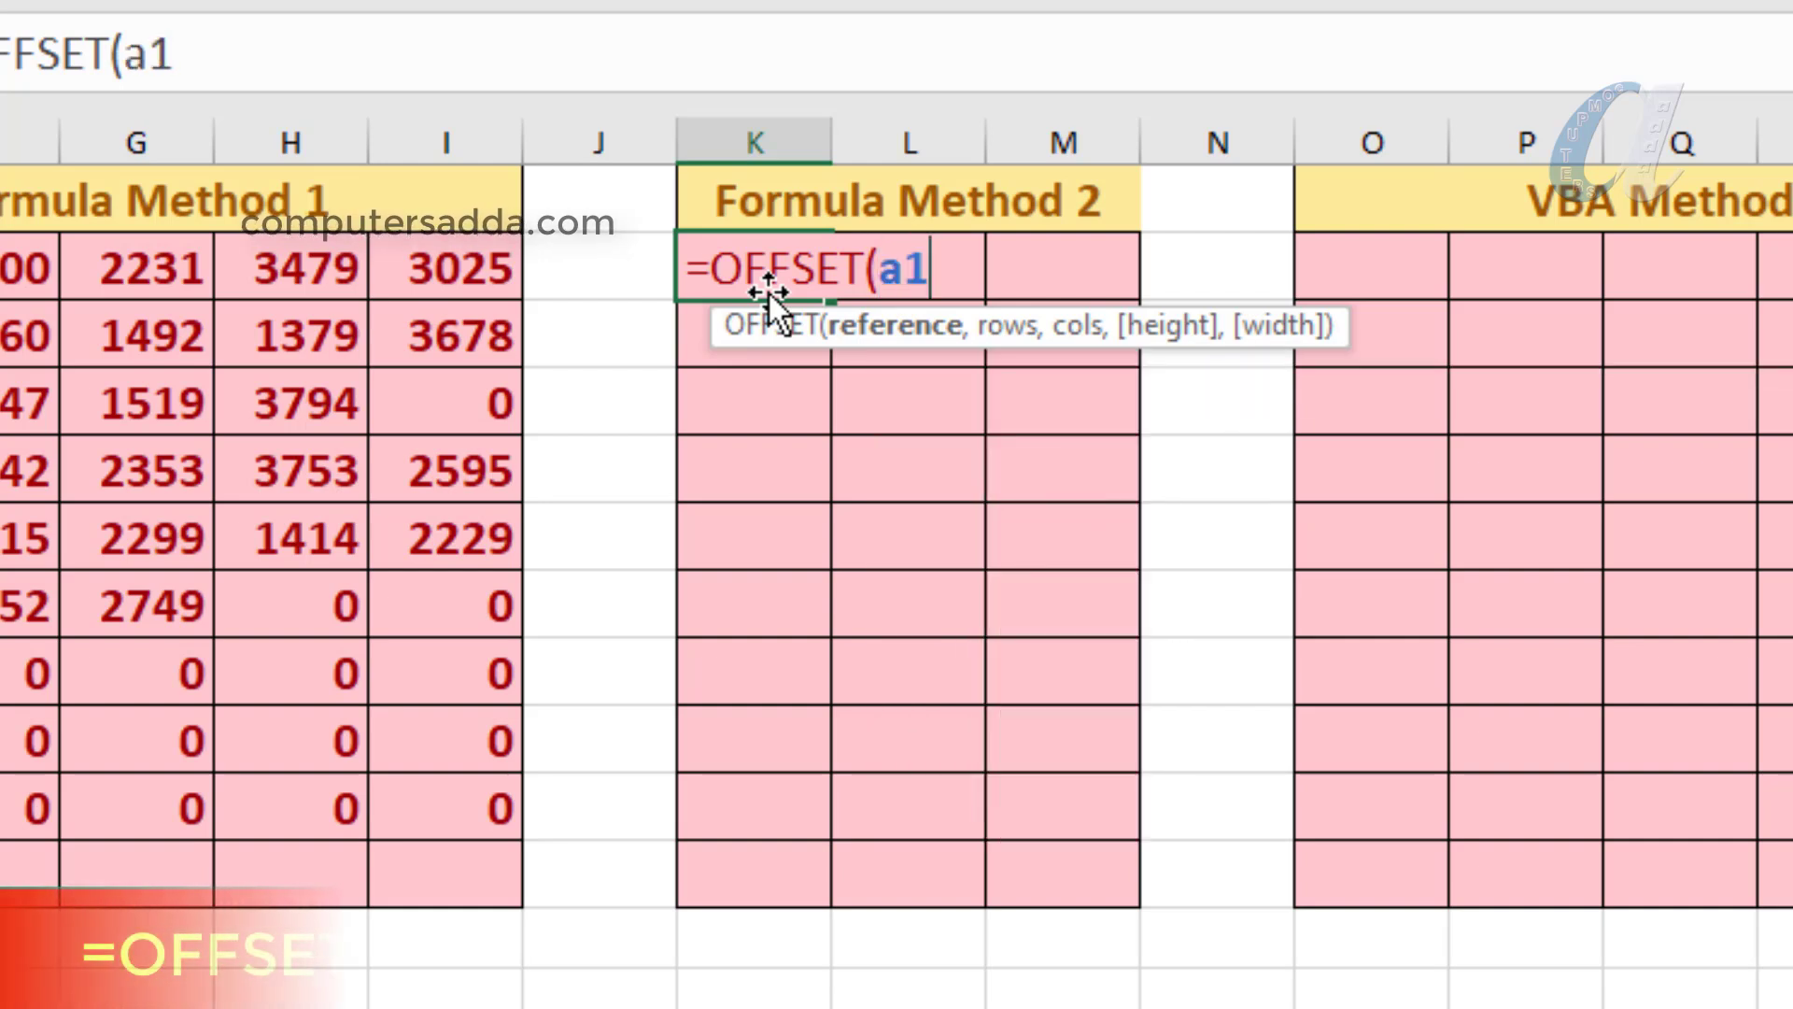
{"action": "key", "text": "F4"}
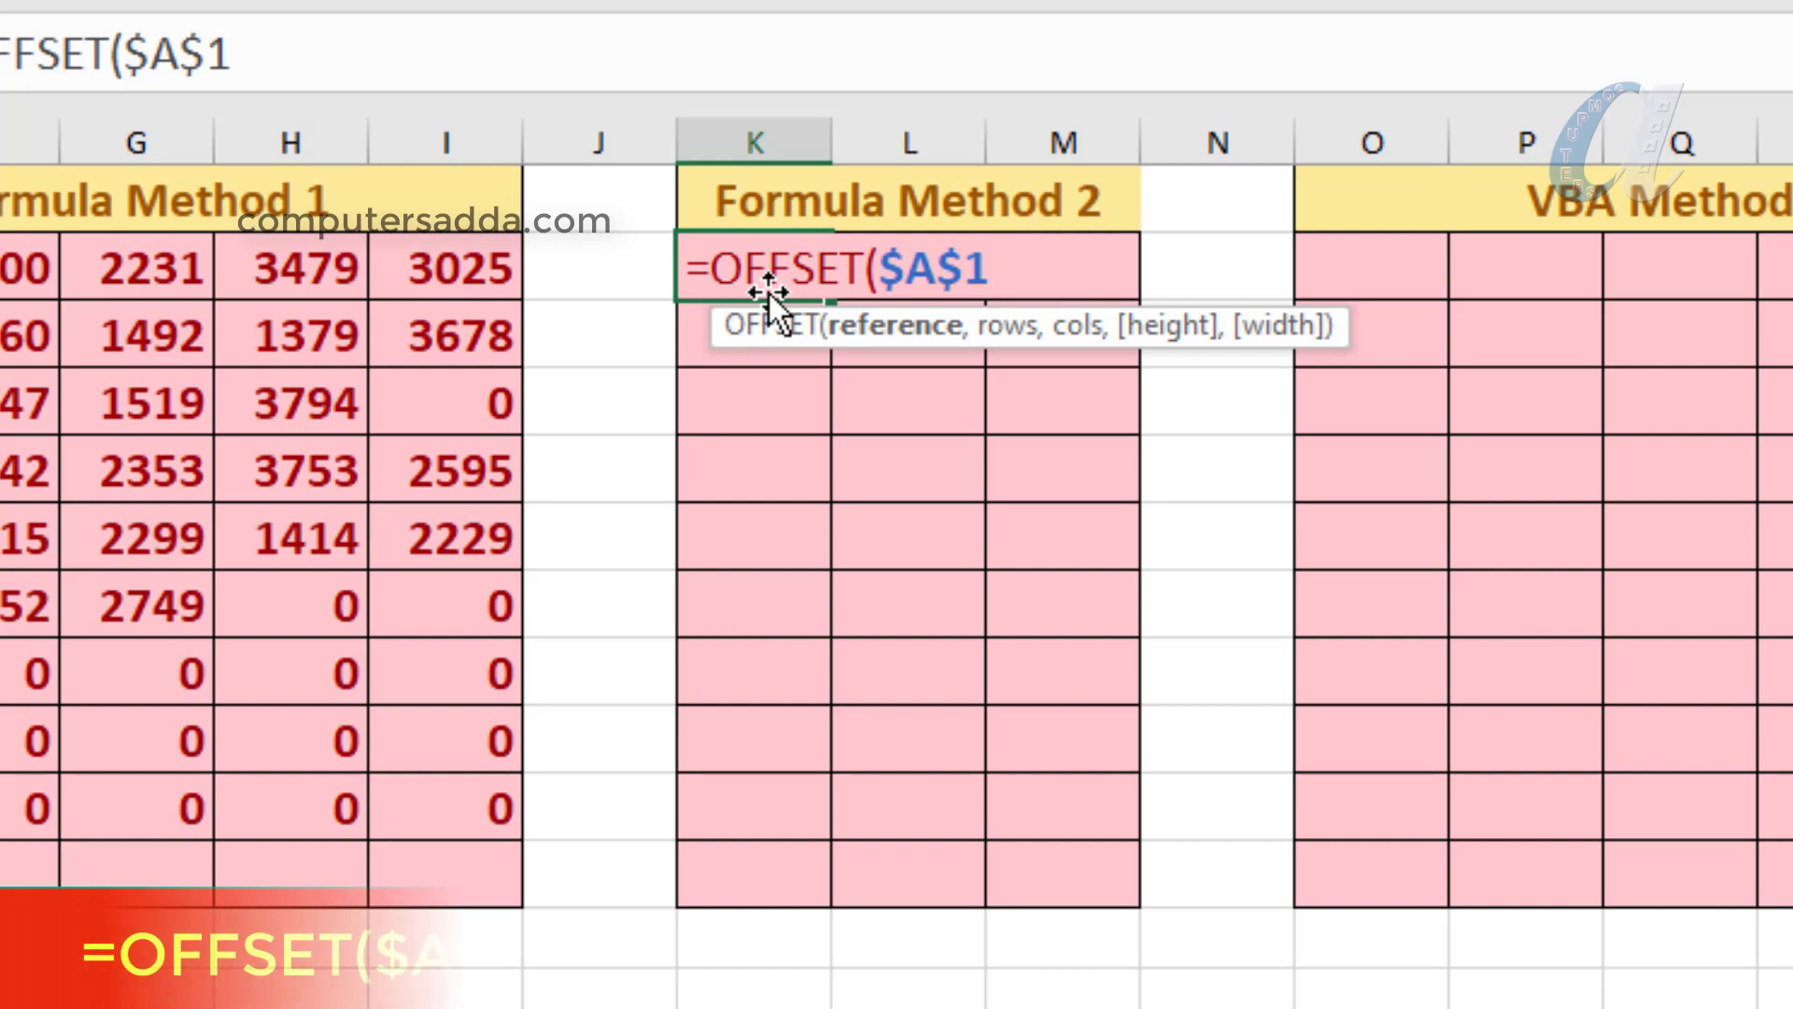
{"action": "type", "text": ","}
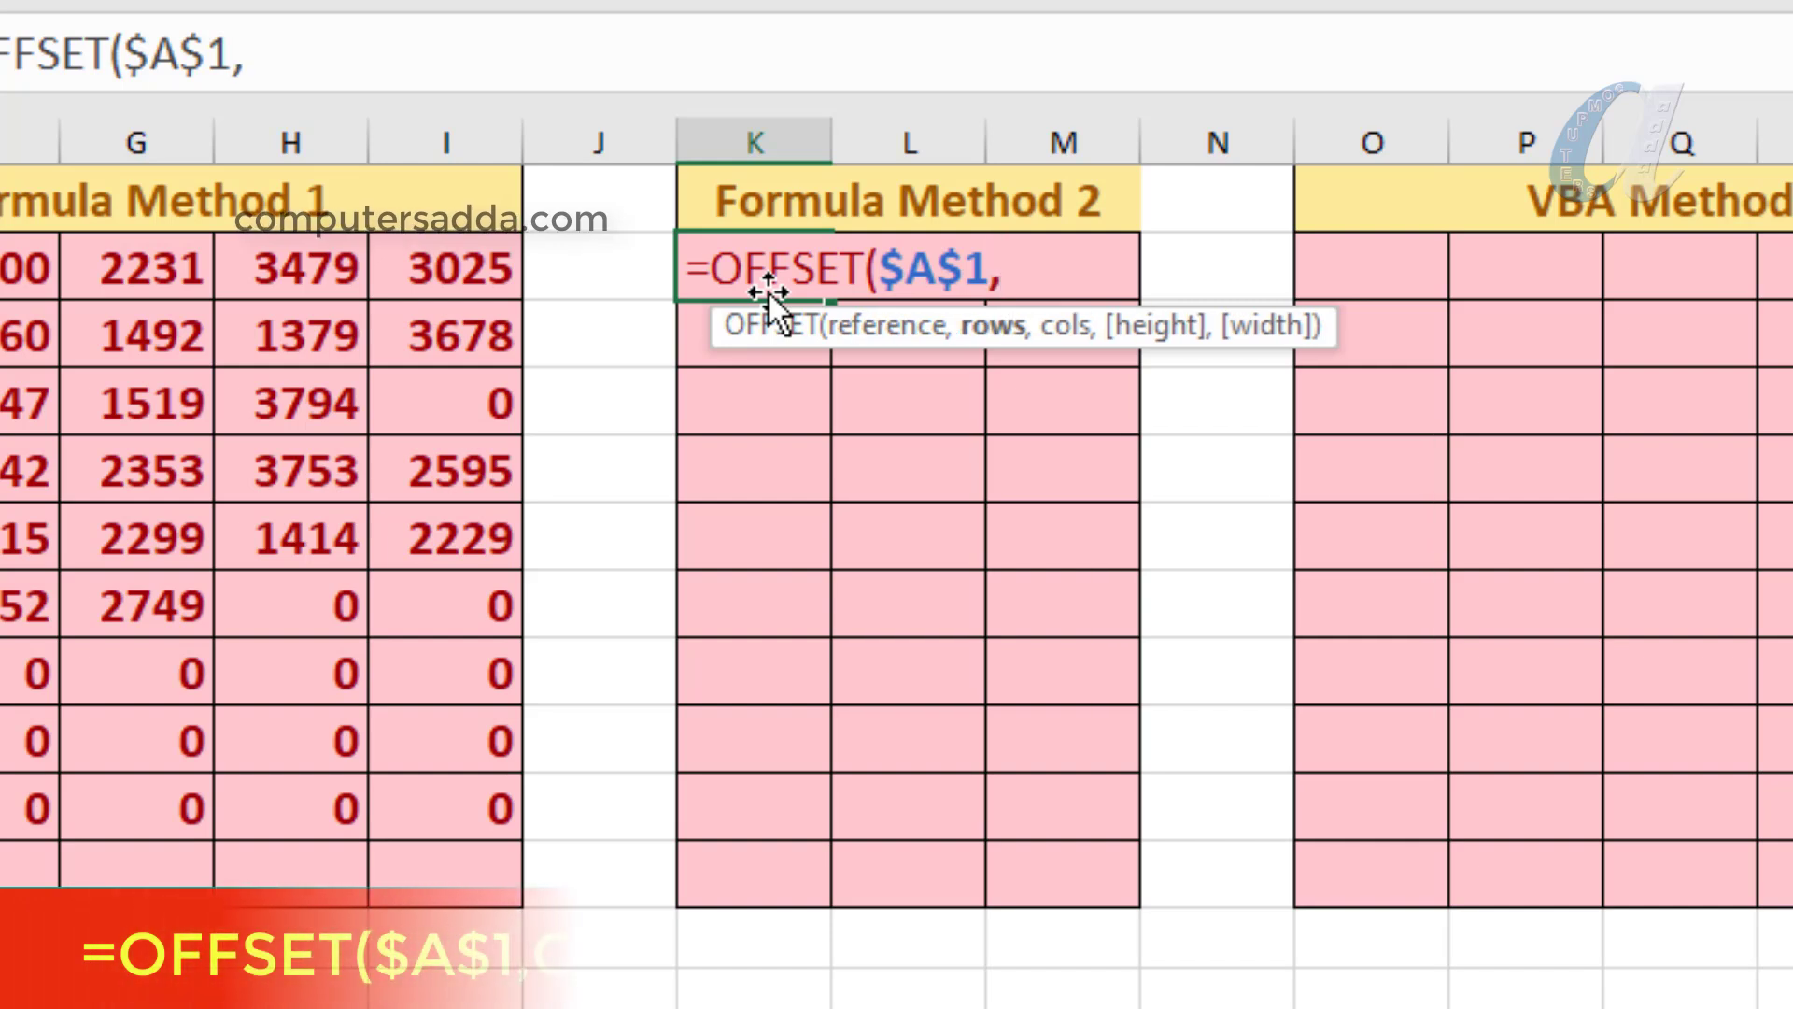
Enter COLUMNS($A1:A1)-1 as the start of the rows argument in K2's OFFSET formula
{"action": "type", "text": "col"}
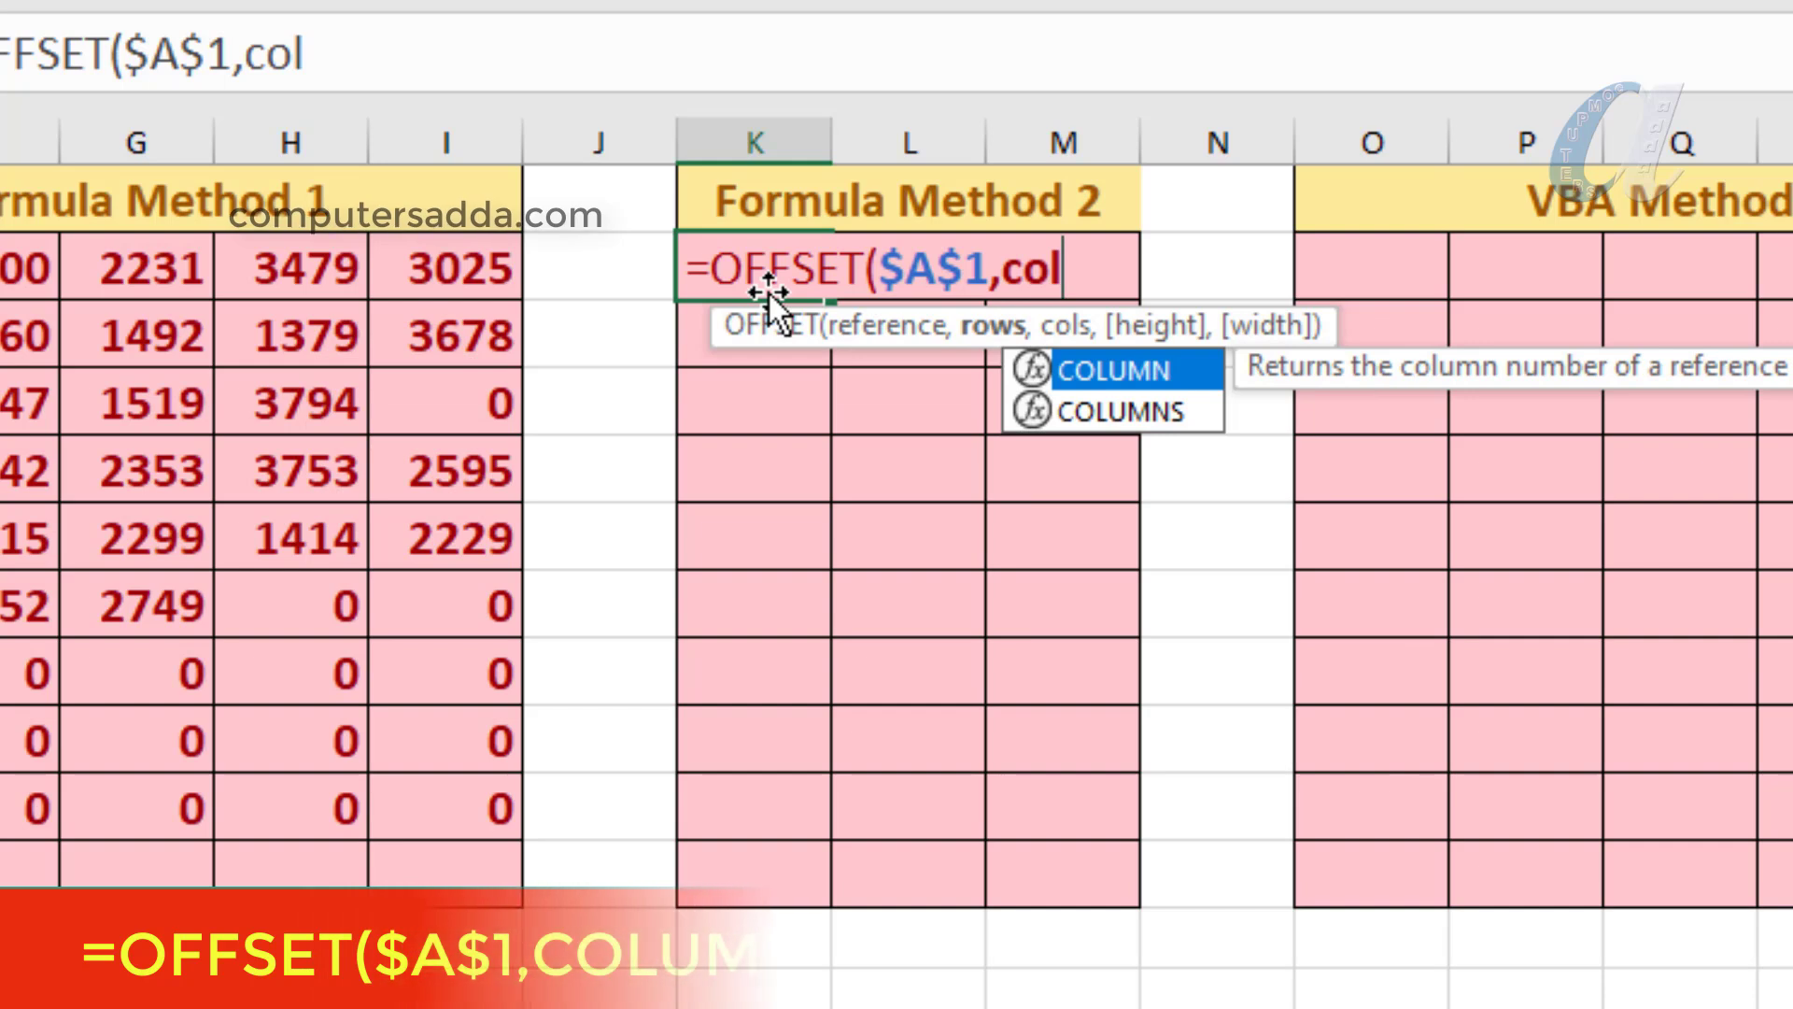
{"action": "key", "text": "Down"}
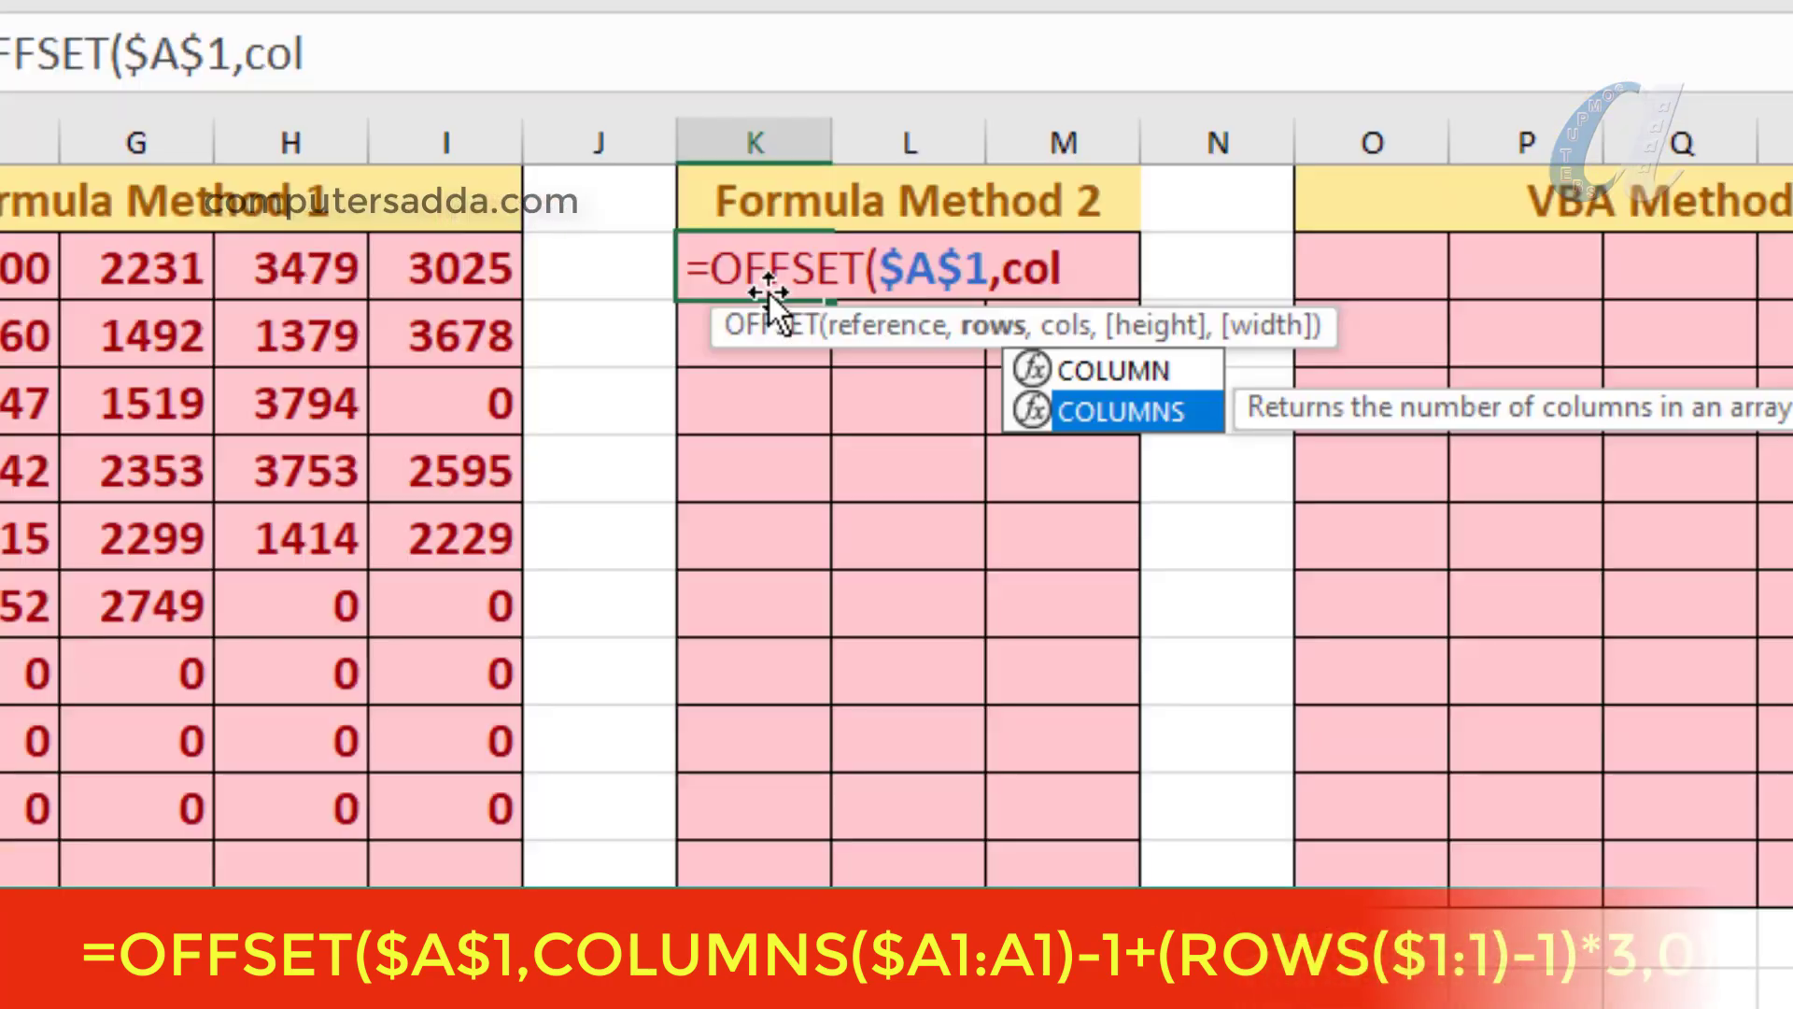
{"action": "key", "text": "Tab"}
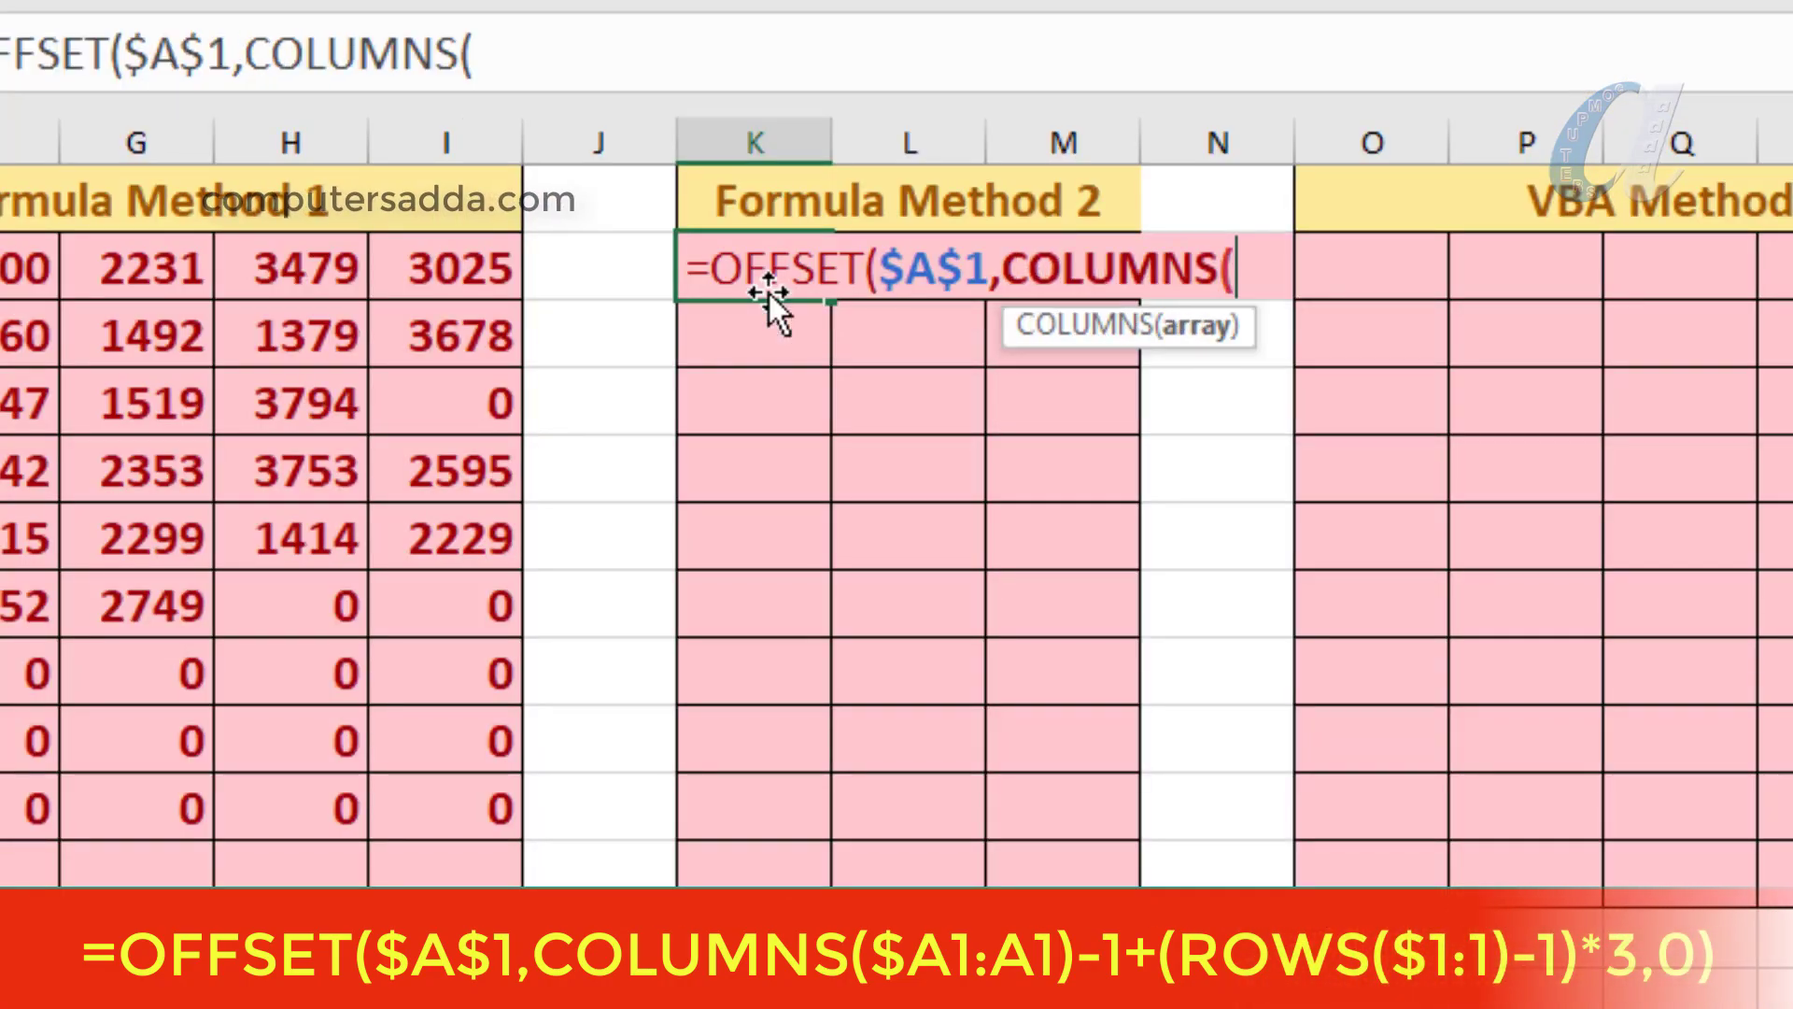
{"action": "type", "text": "("}
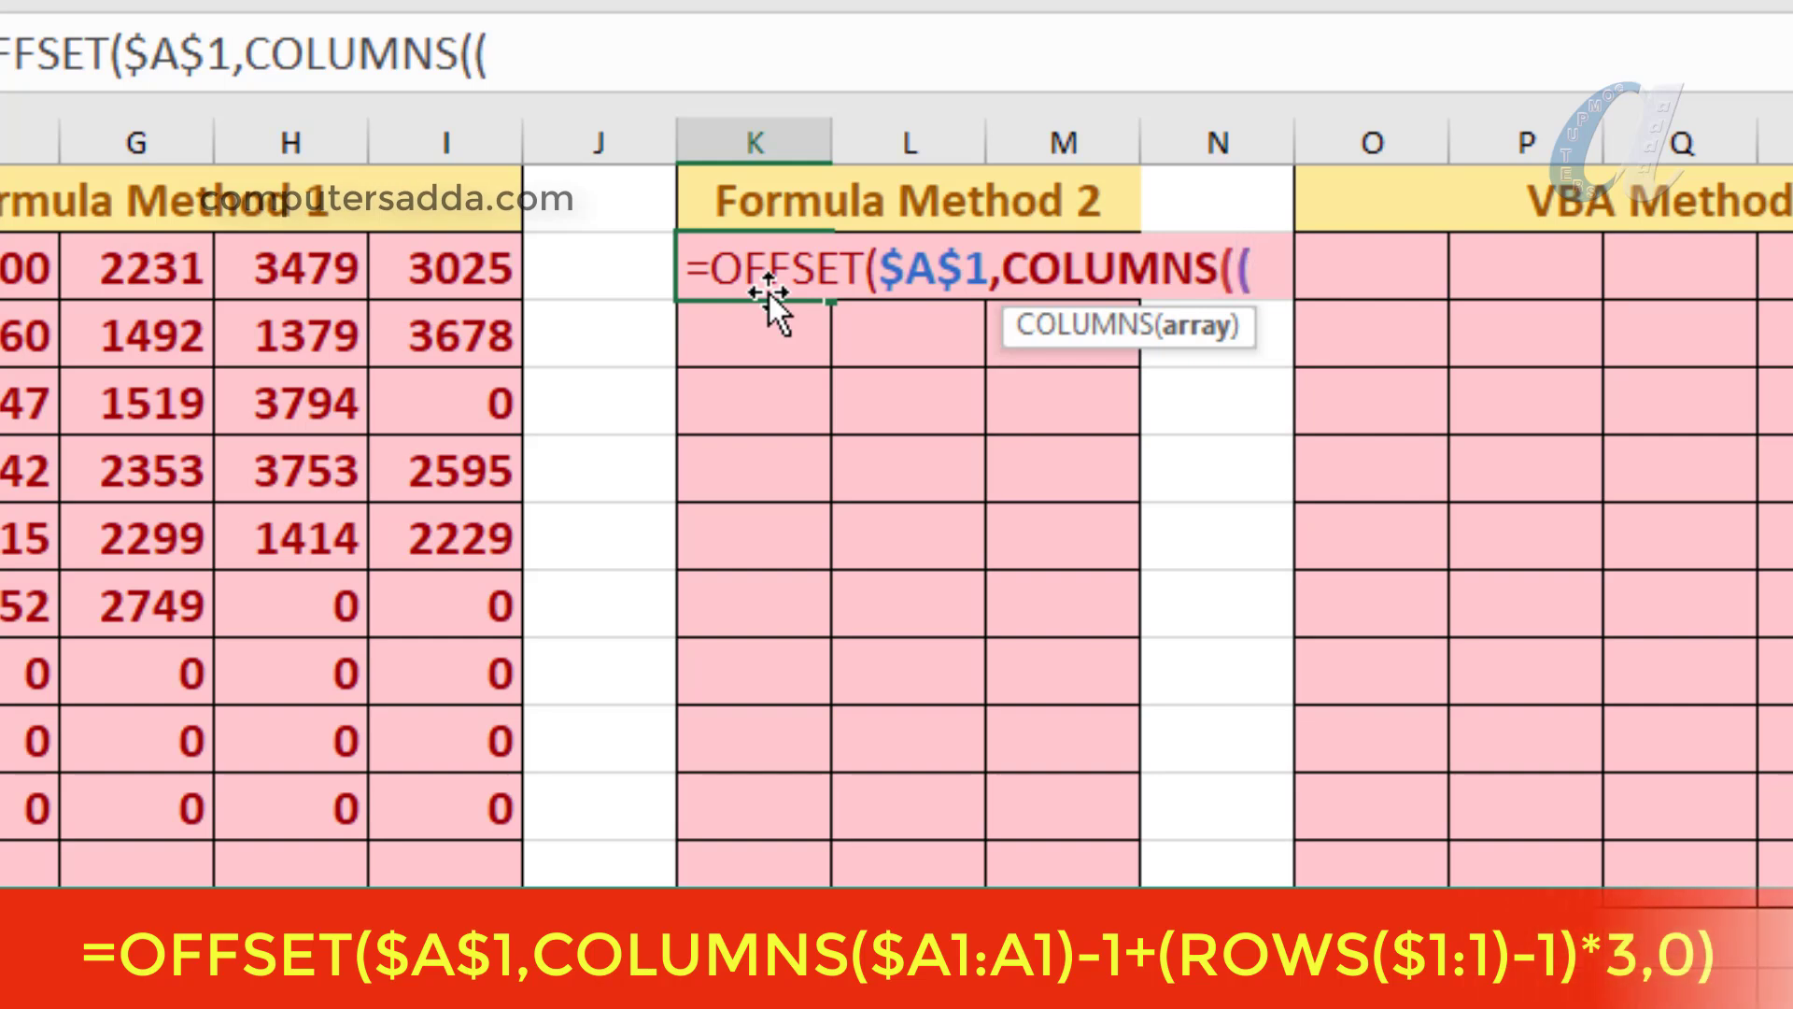
{"action": "key", "text": "BackSpace"}
{"action": "type", "text": "a1"}
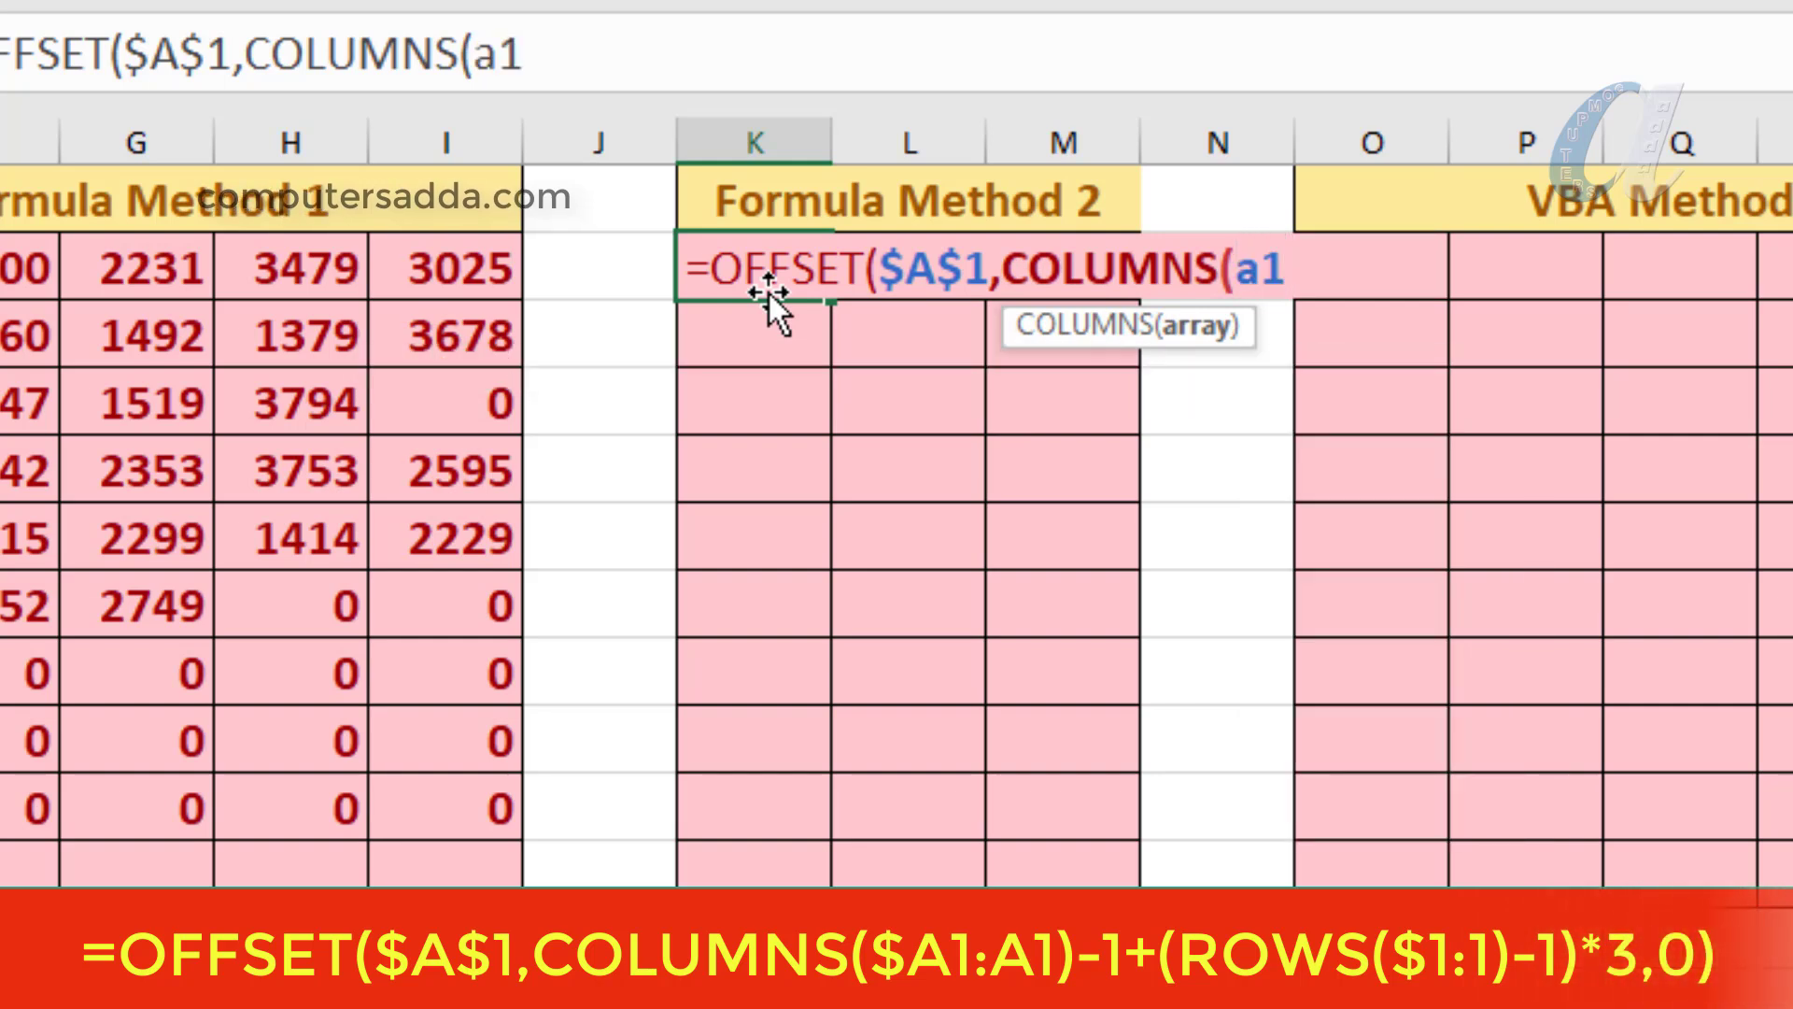
{"action": "key", "text": "F4"}
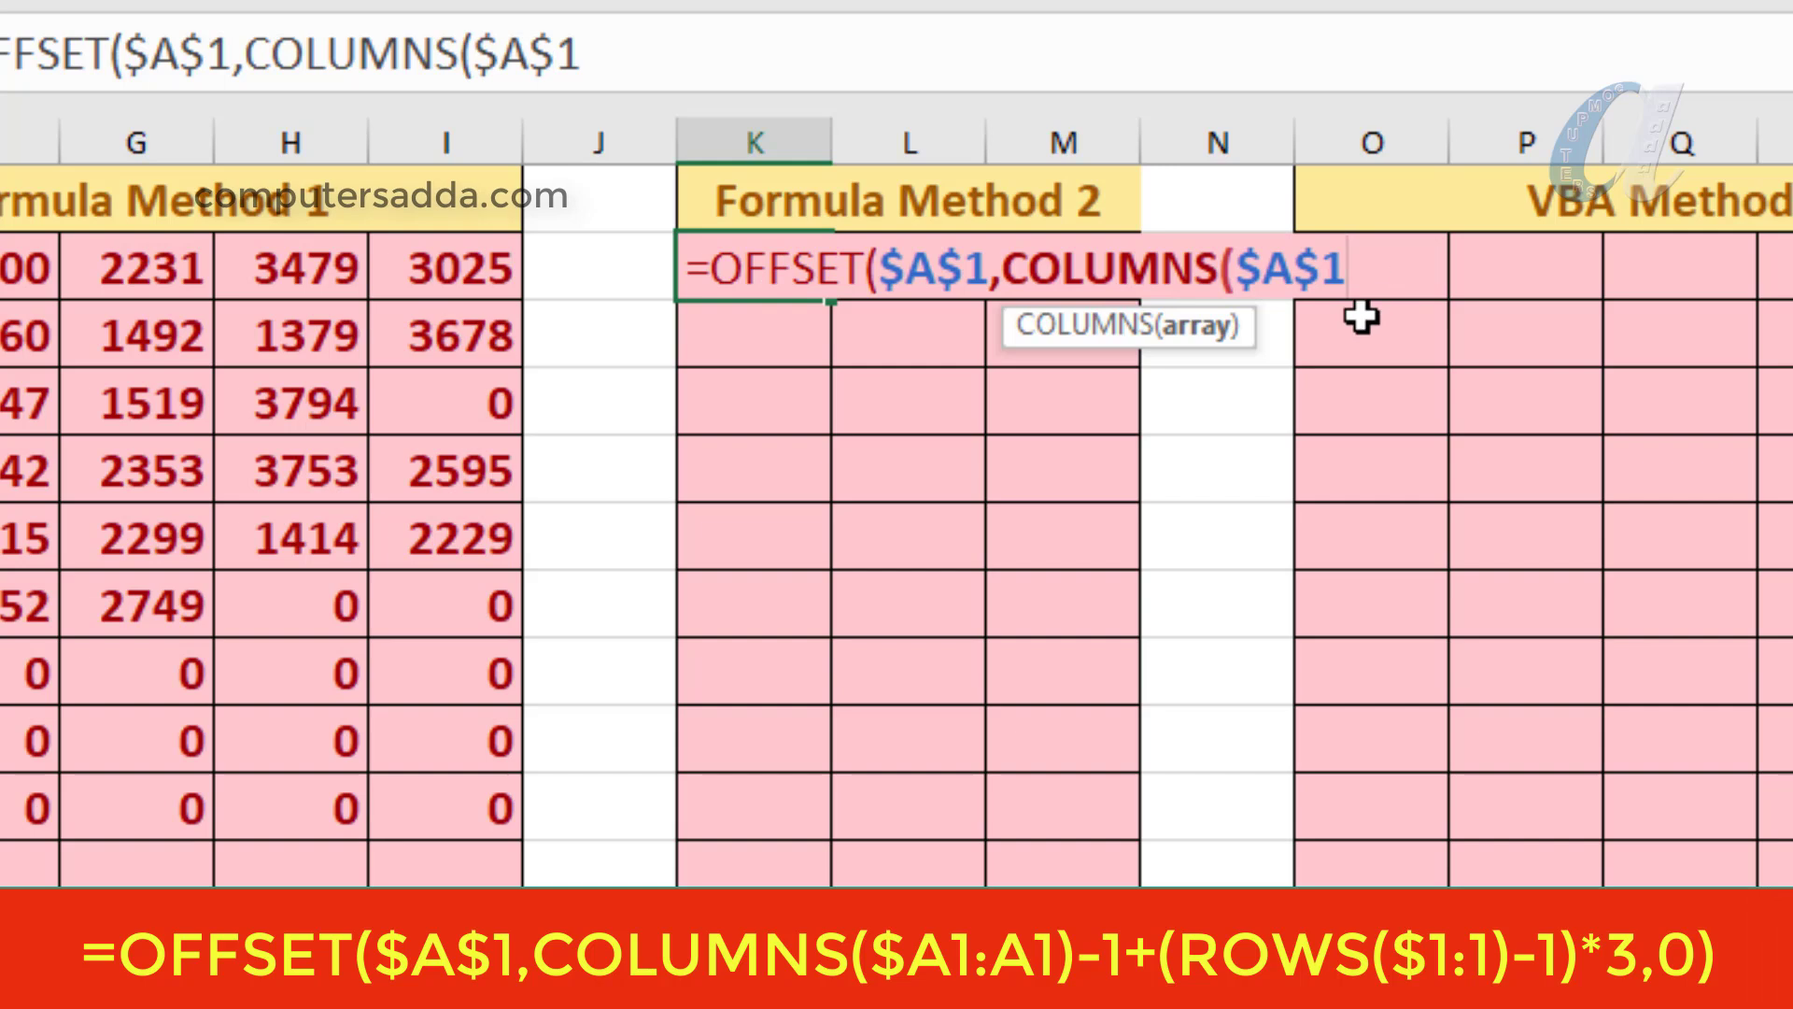
{"action": "left_click_drag", "start_coordinate": [1326, 269], "coordinate": [1295, 270]}
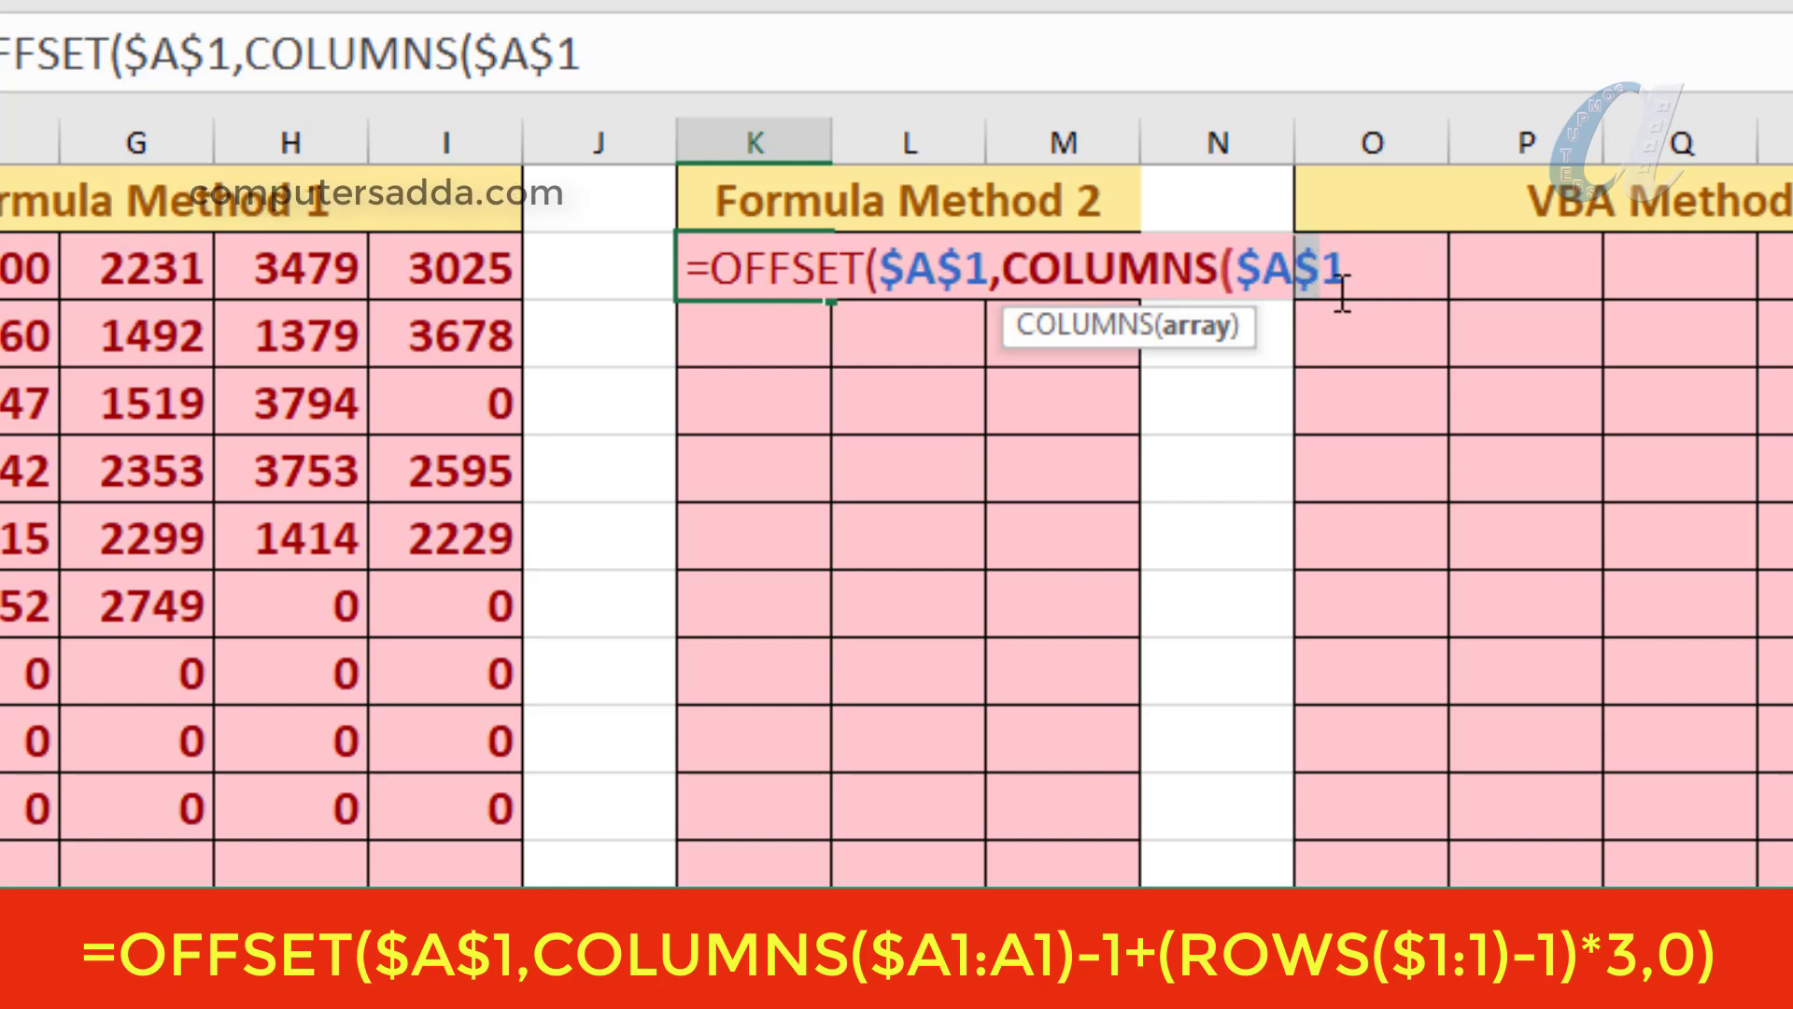
{"action": "key", "text": "Delete"}
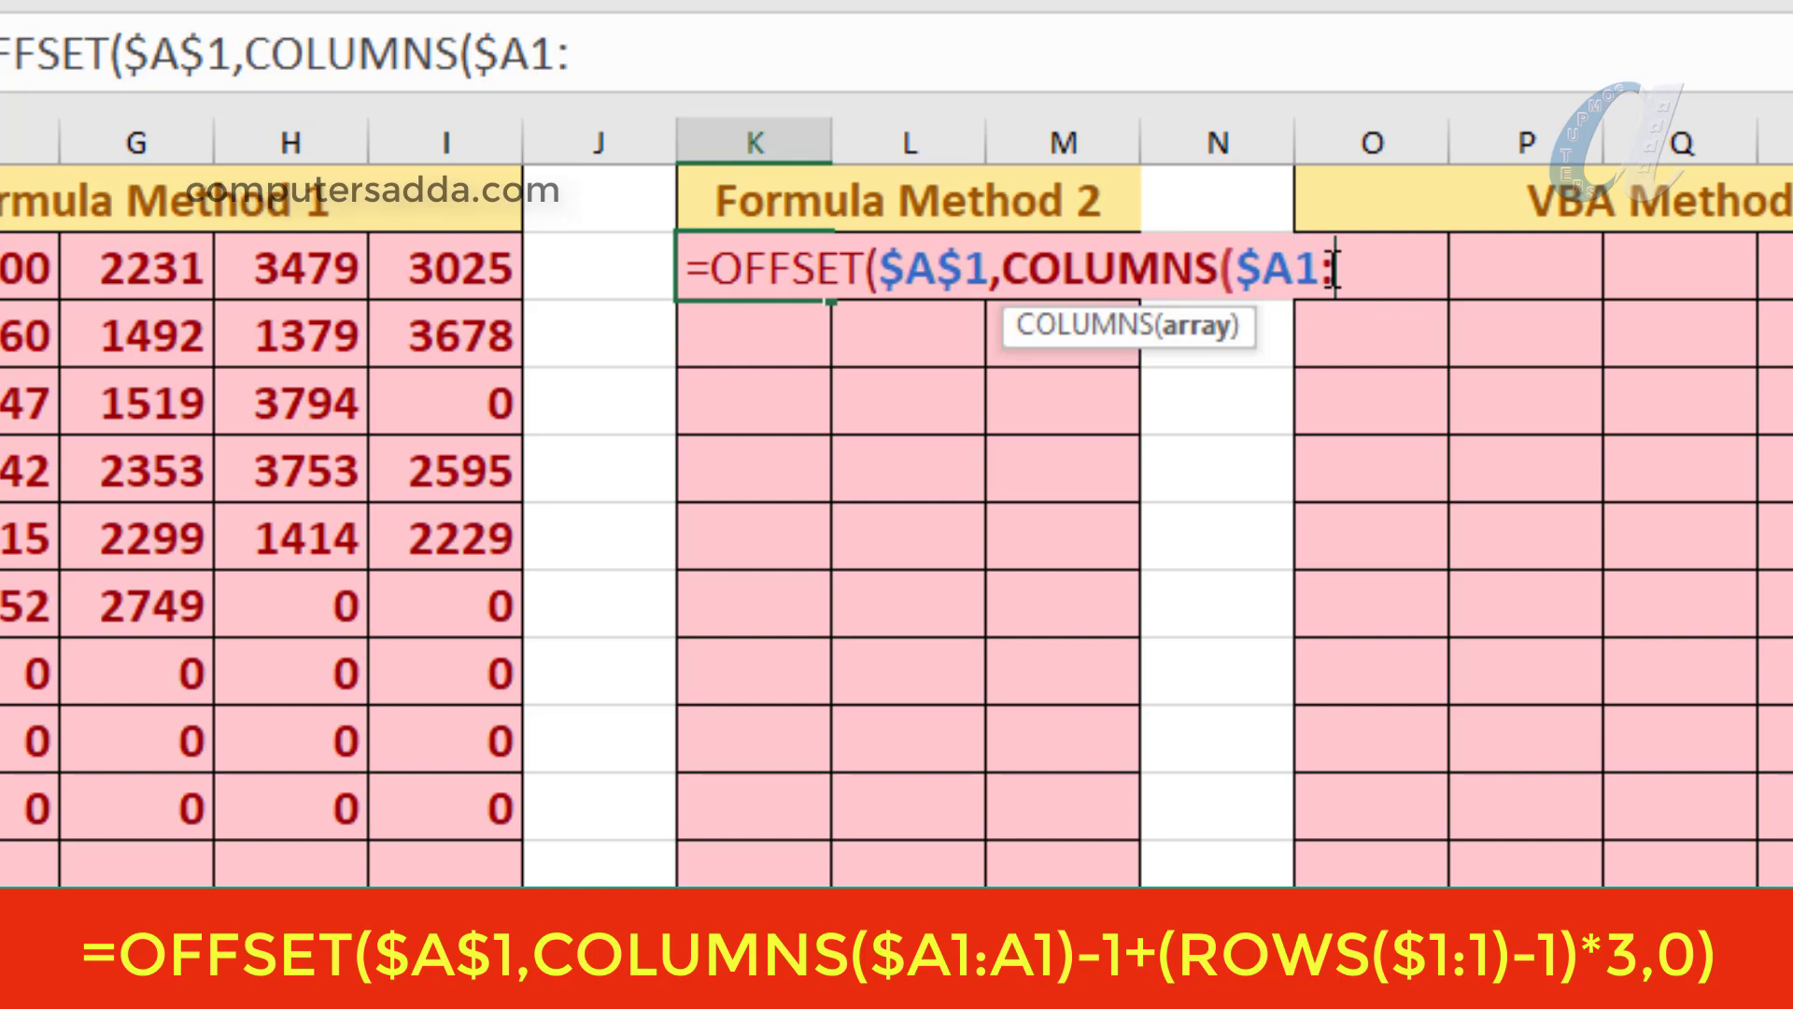
{"action": "type", "text": "a1"}
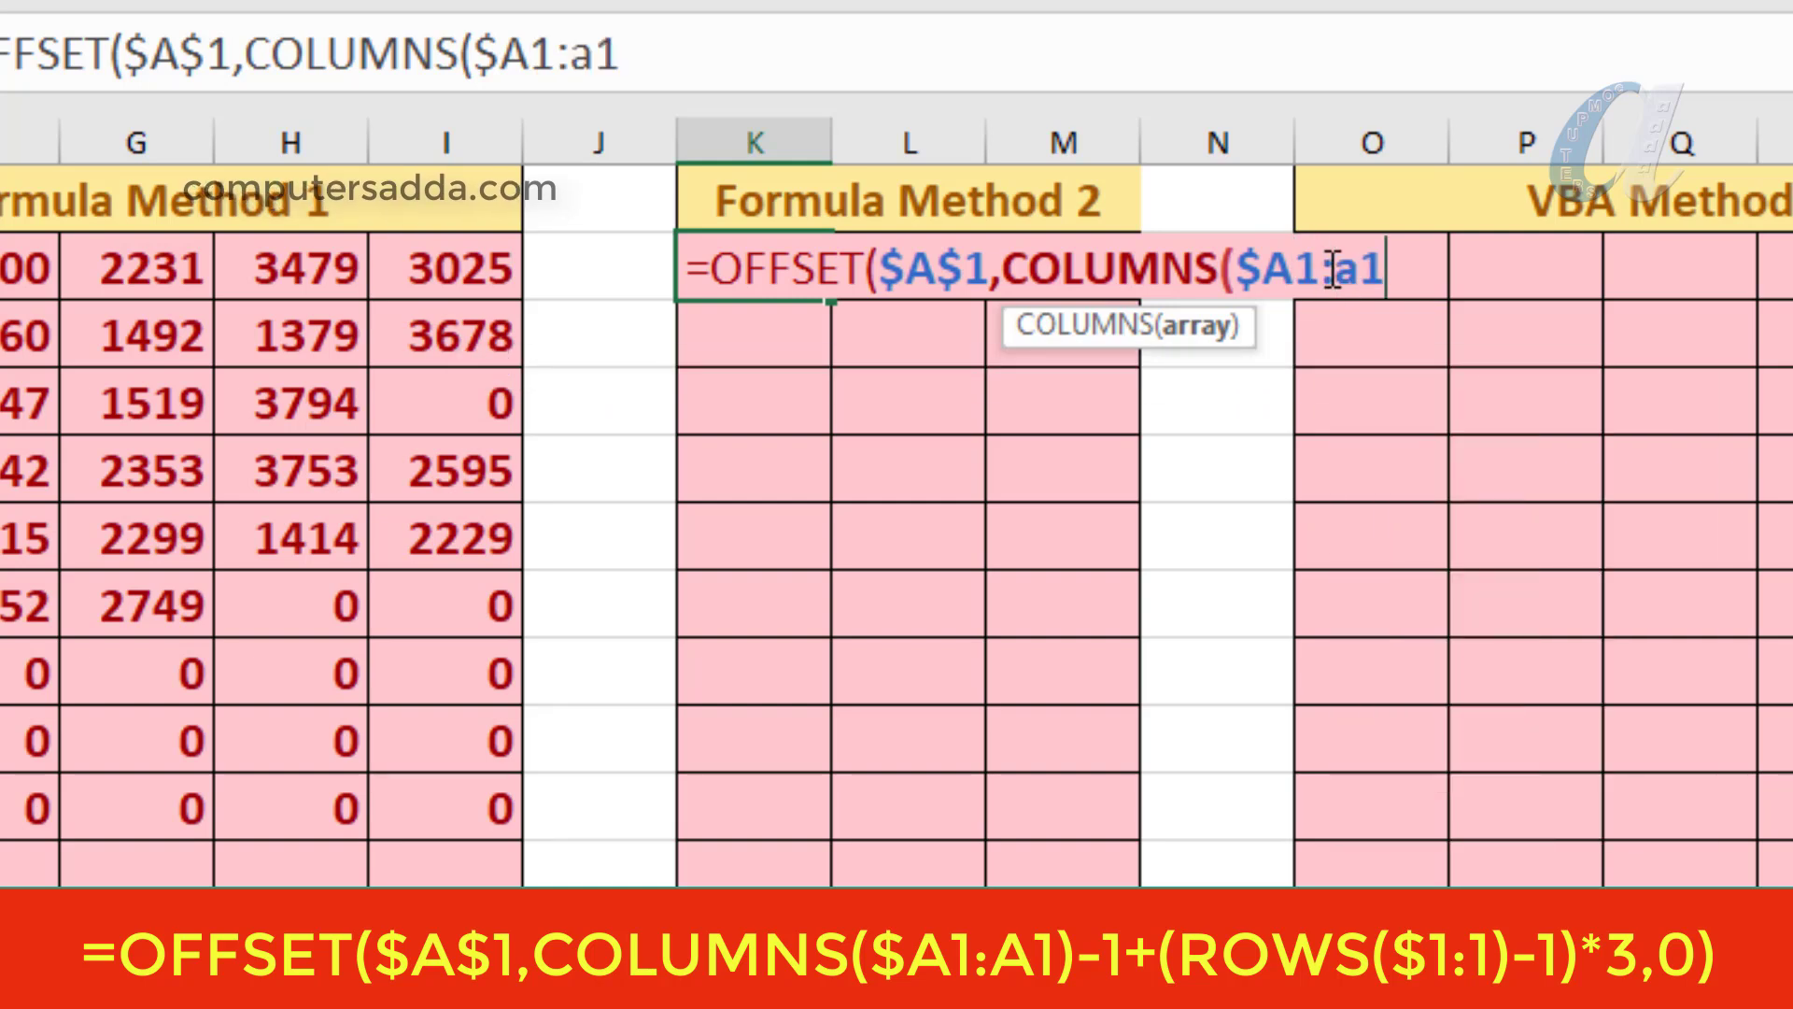
{"action": "type", "text": ")-1"}
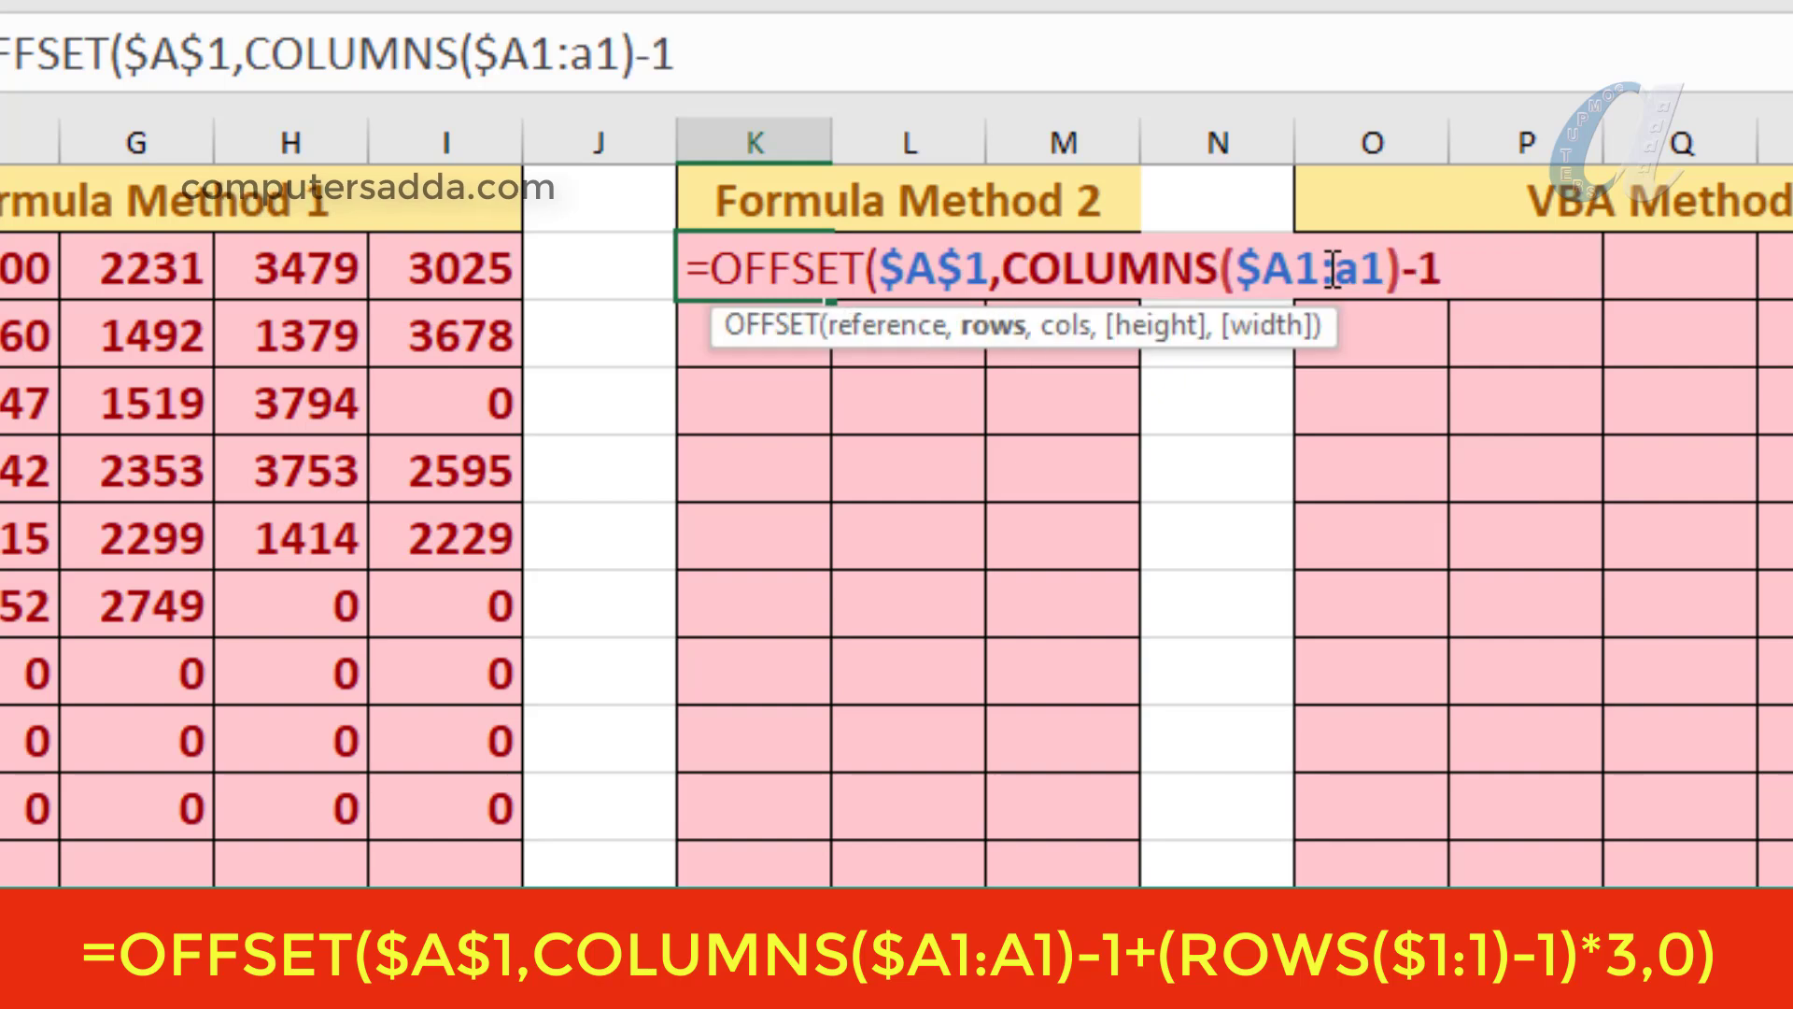
Extend the rows argument of the K2 formula with +(ROWS($1:1)-1)*3
{"action": "type", "text": "+"}
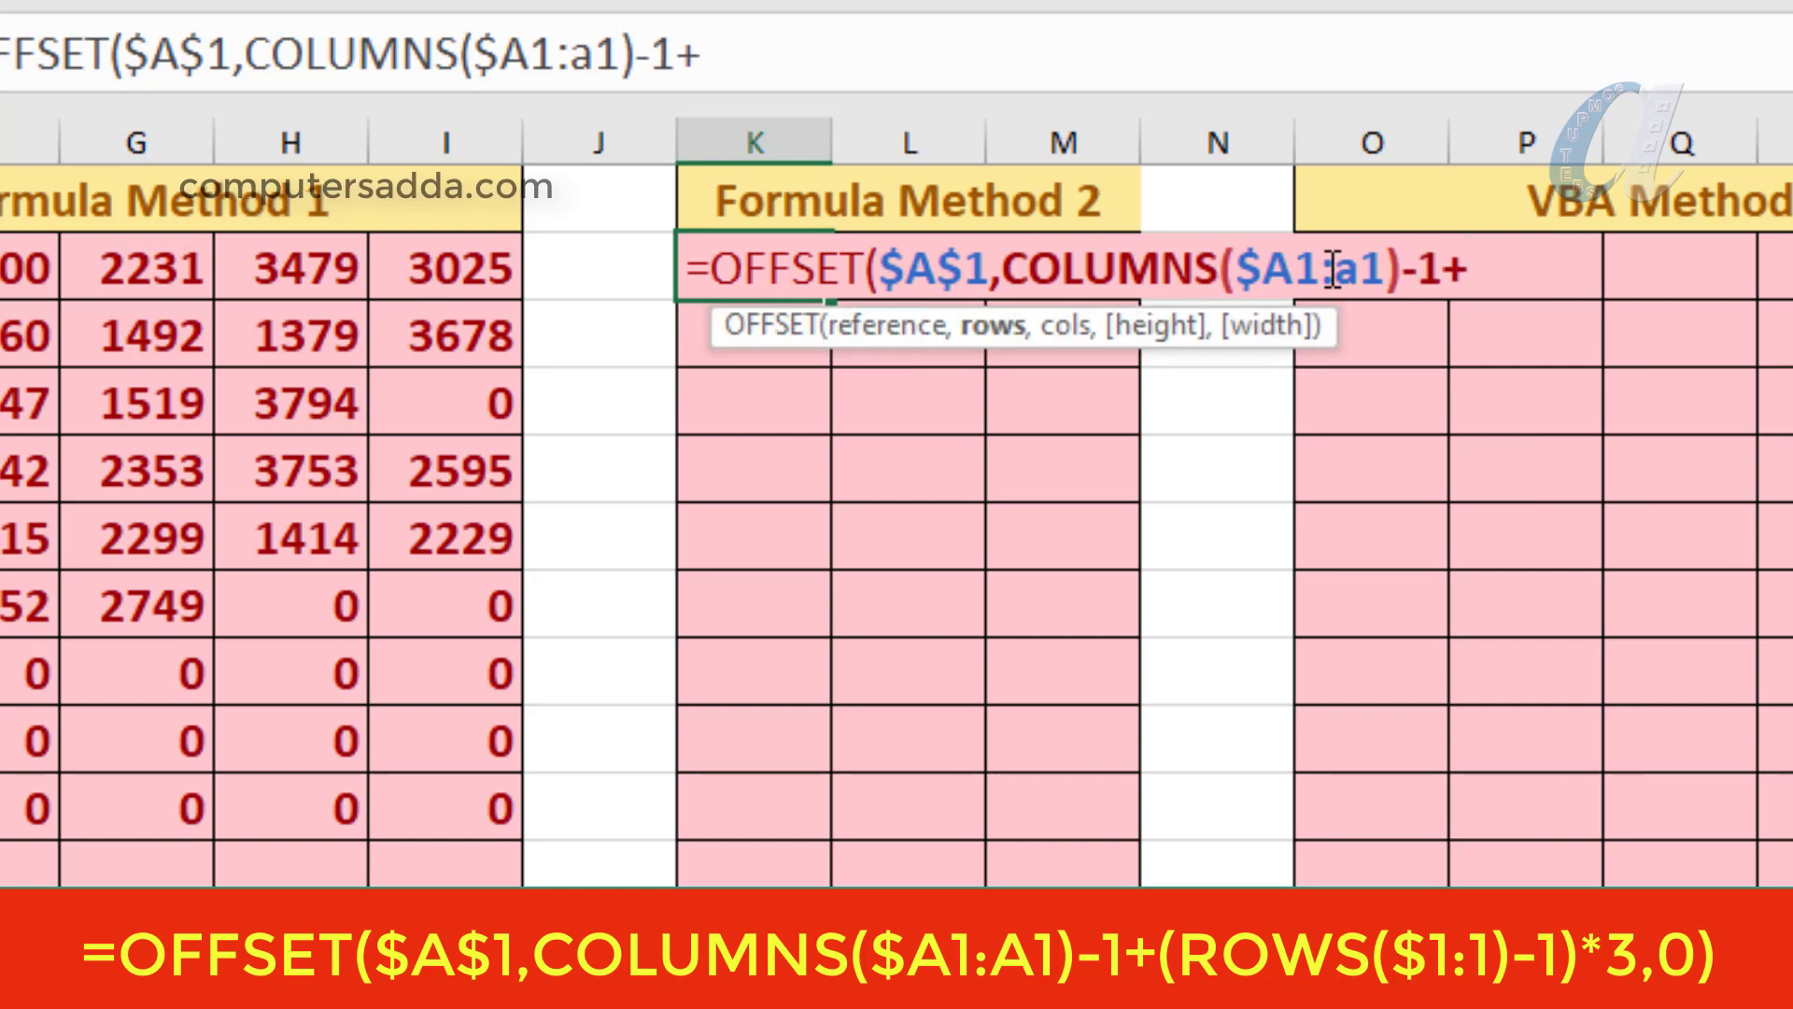
{"action": "type", "text": "(rows"}
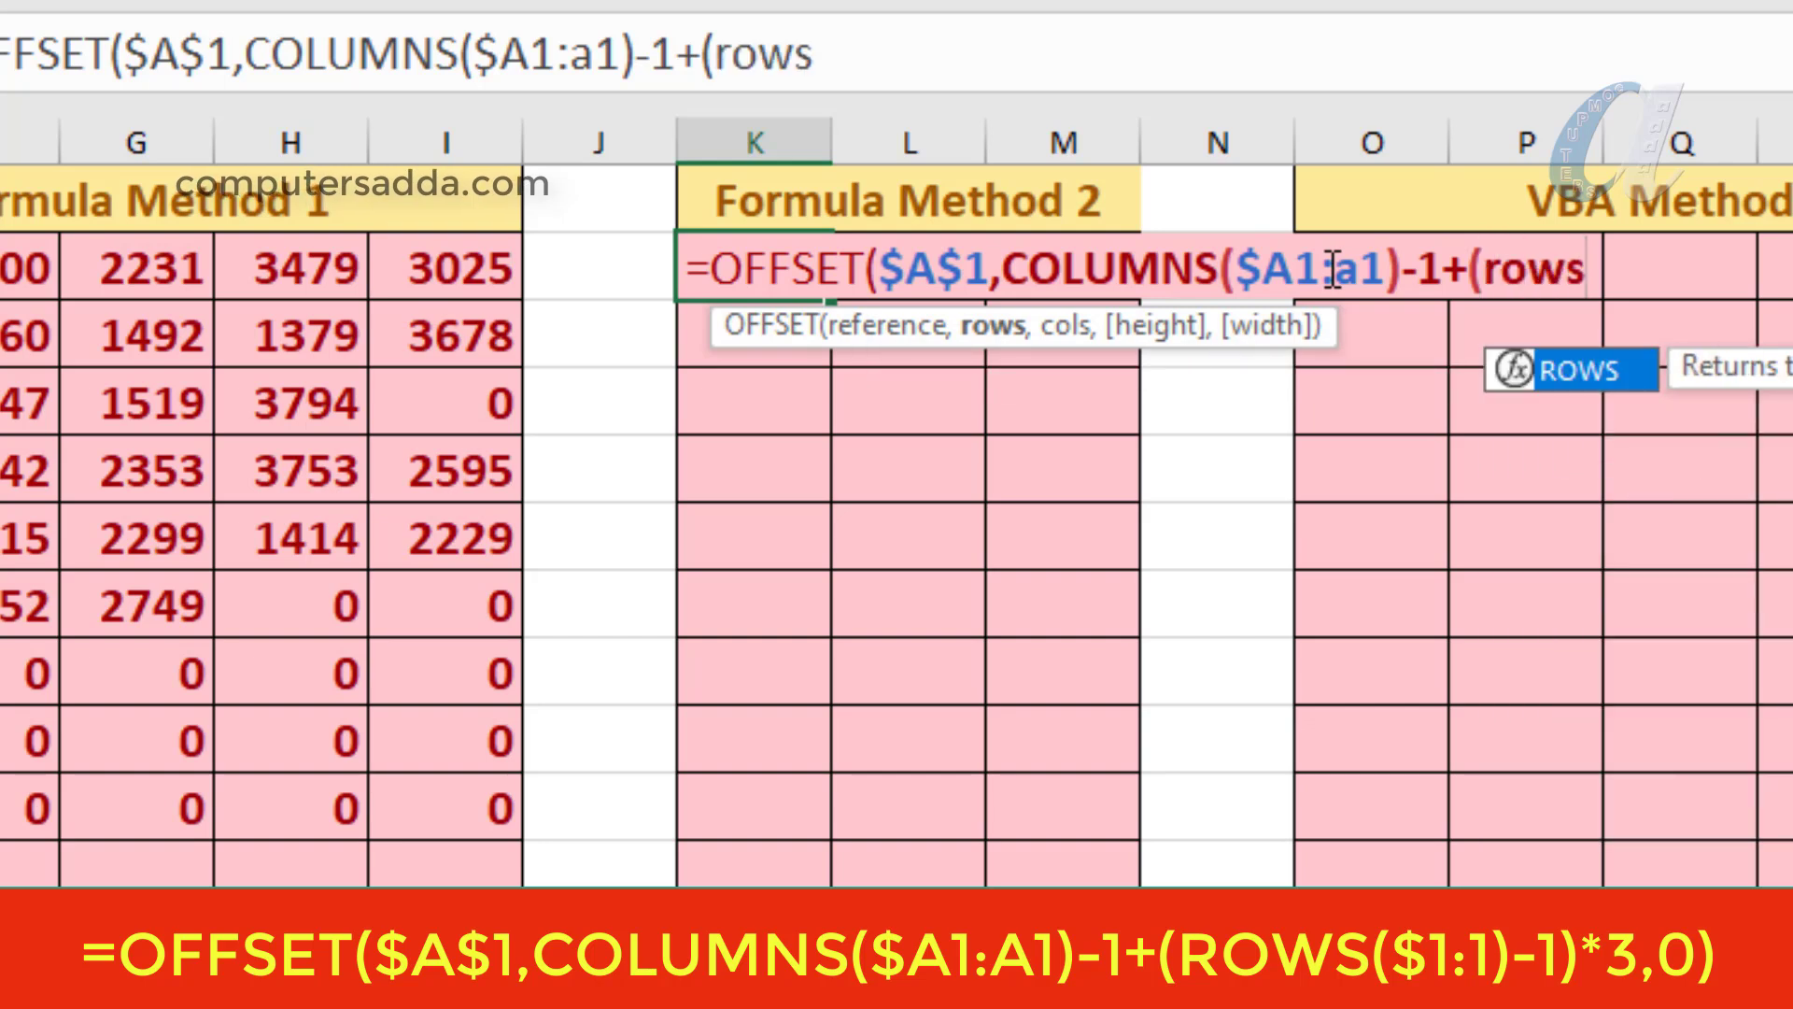
{"action": "type", "text": "($1:1)-1)"}
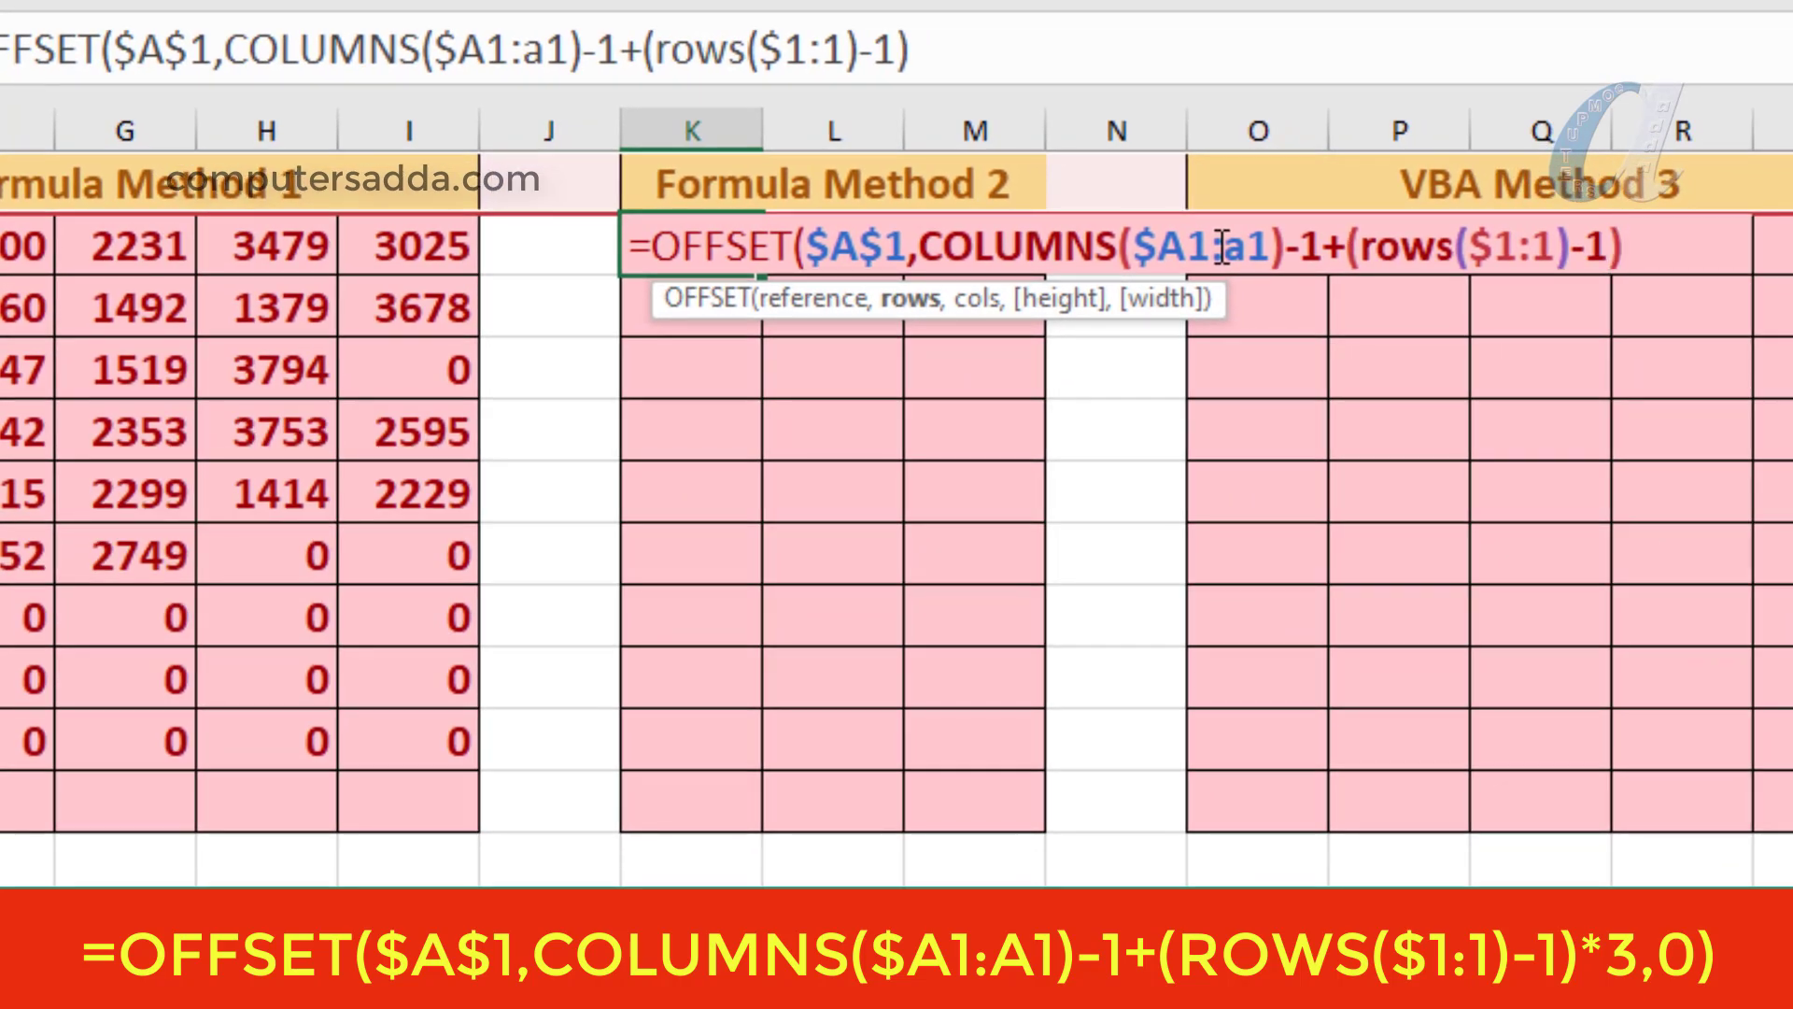
{"action": "type", "text": "*3"}
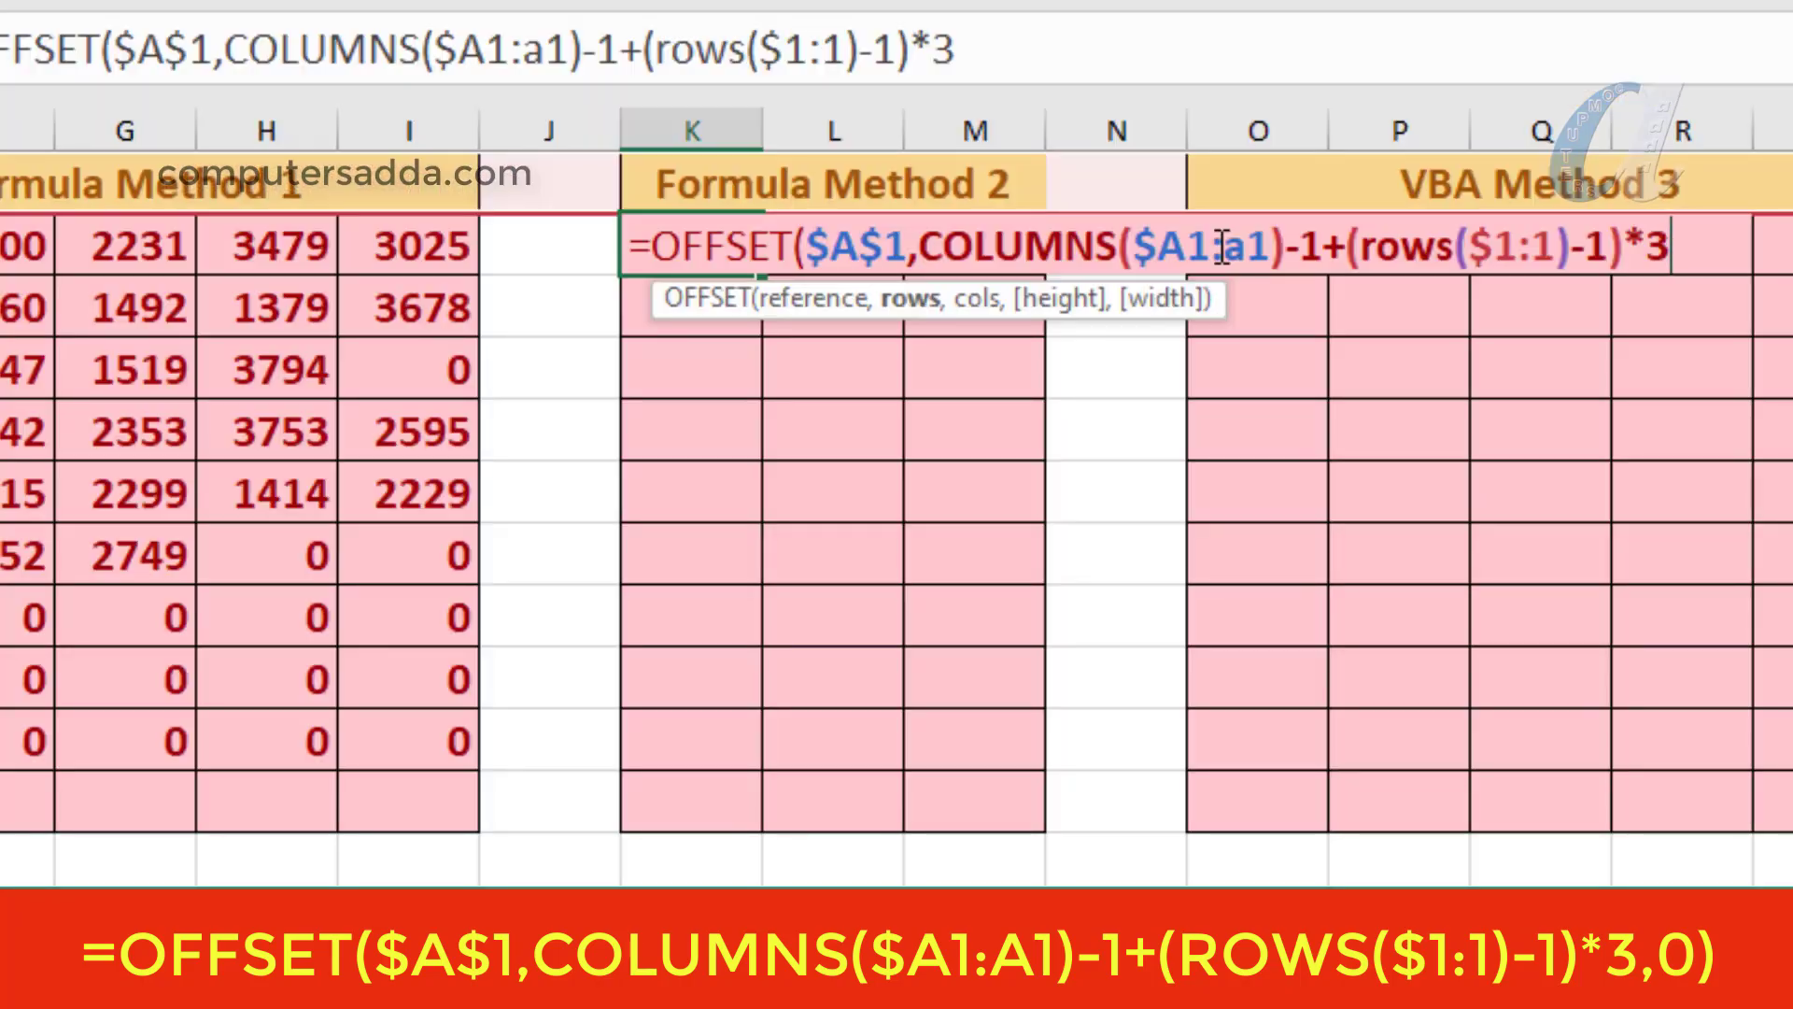
Complete the K2 formula with a column offset of 0 and fill it across K2:M11
{"action": "type", "text": ",0"}
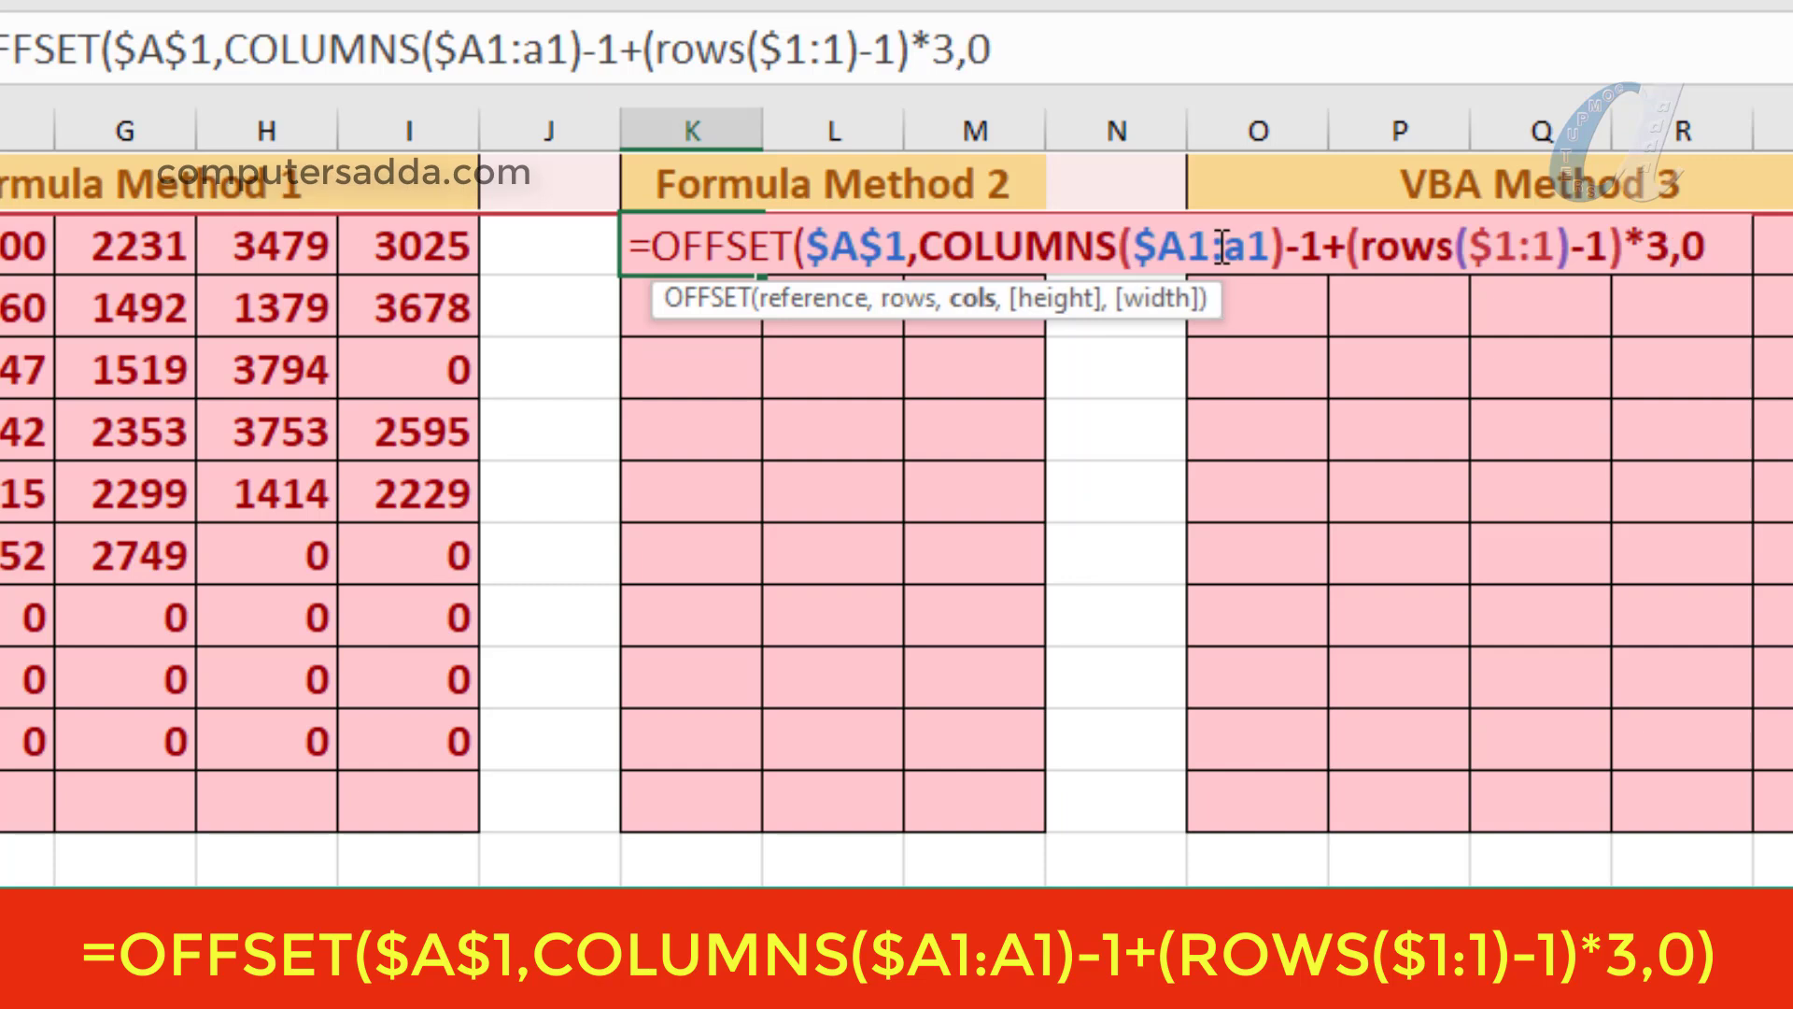
{"action": "type", "text": ")"}
{"action": "key", "text": "Return"}
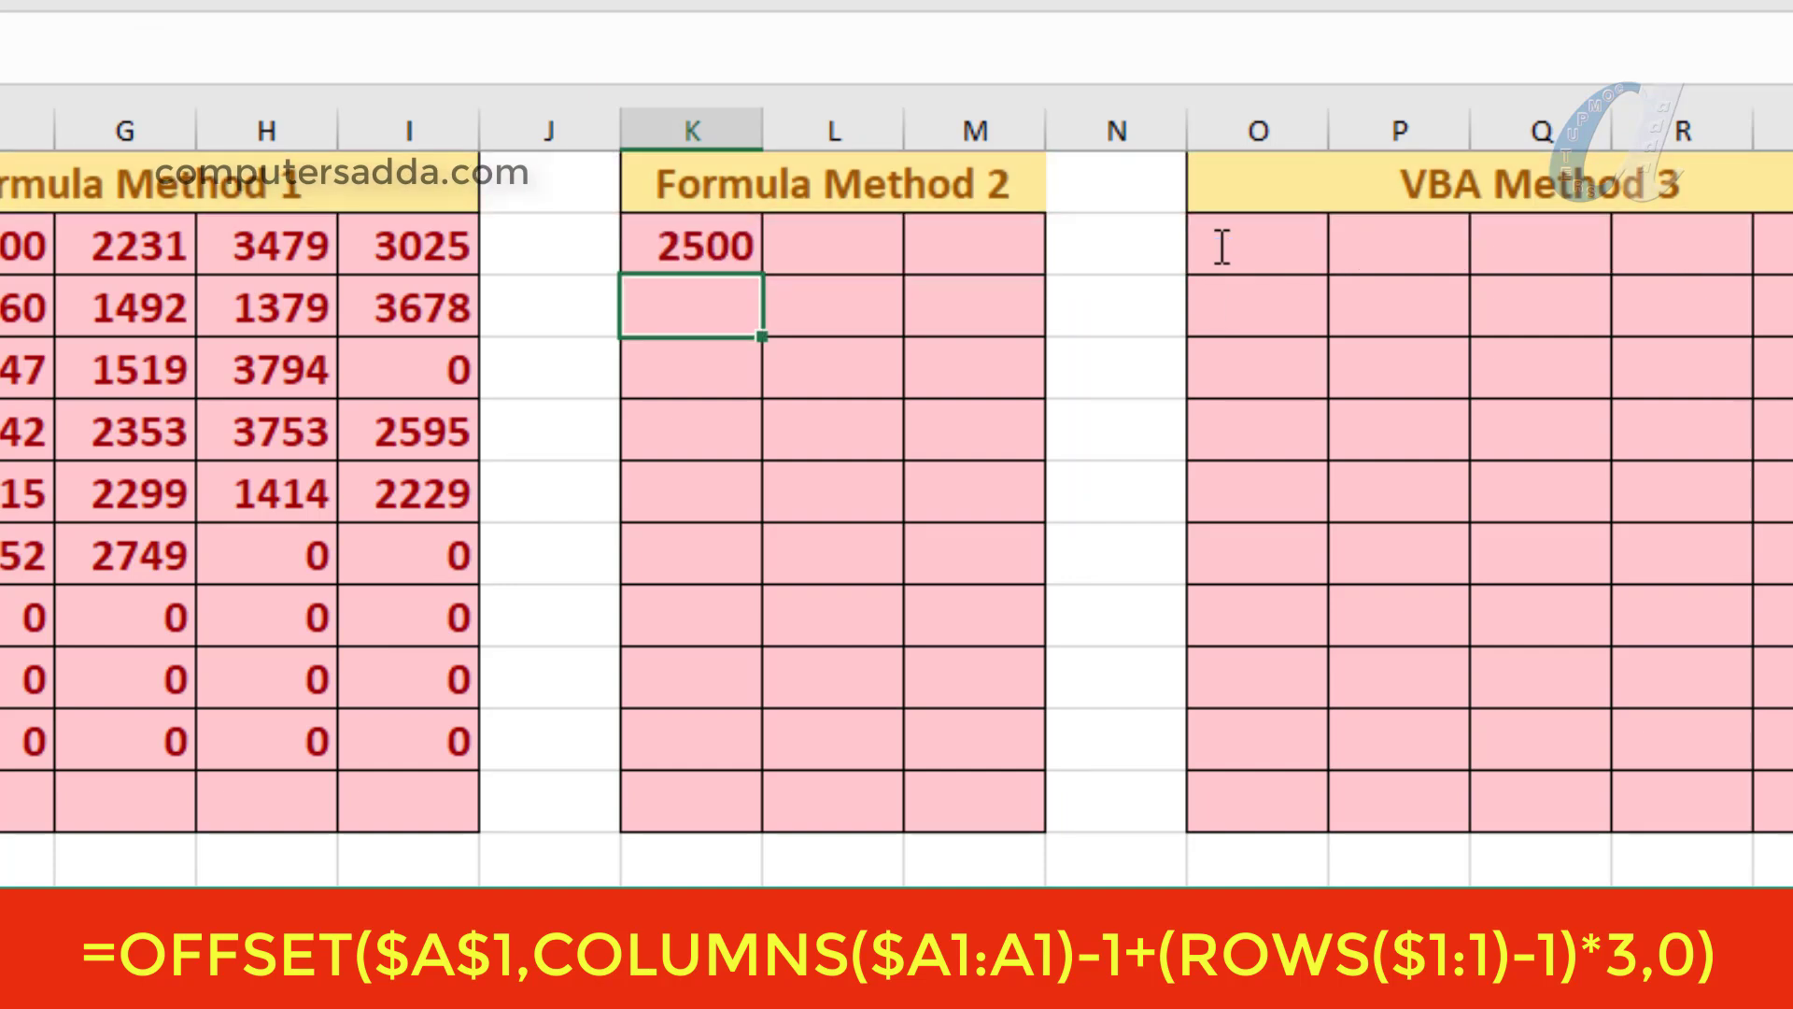
{"action": "left_click", "coordinate": [691, 248]}
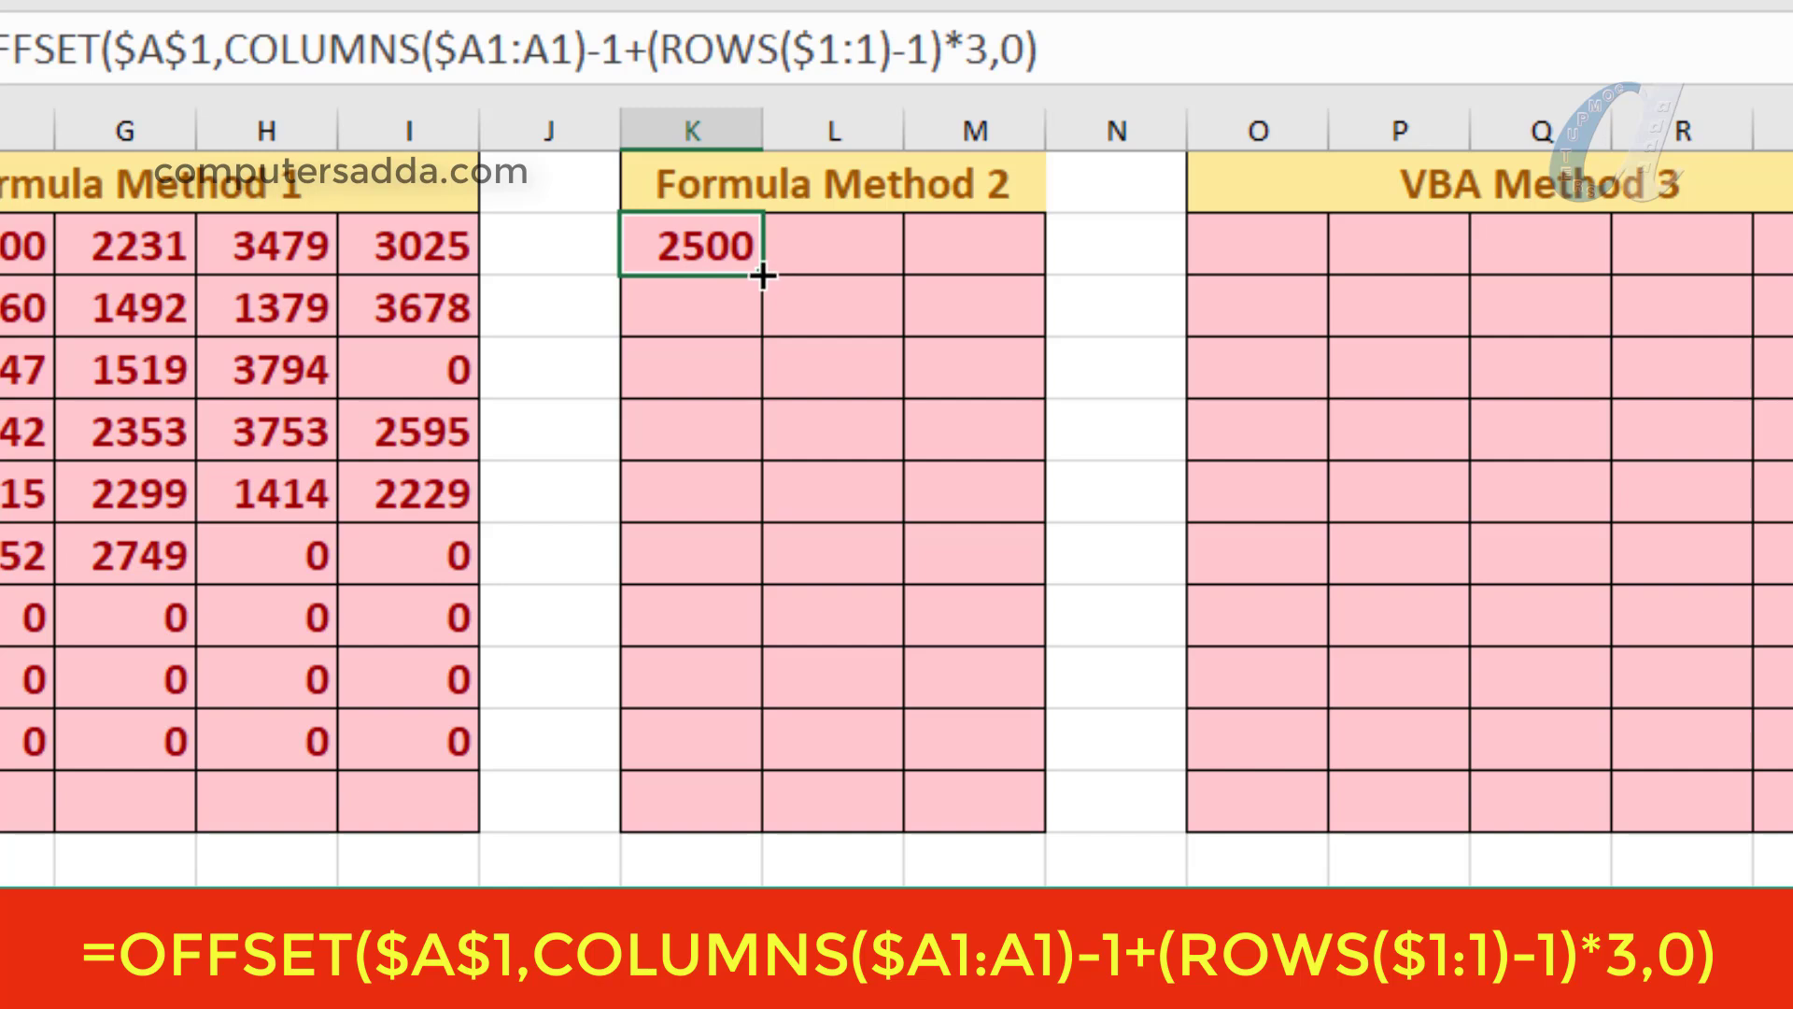
{"action": "left_click_drag", "start_coordinate": [763, 277], "coordinate": [1012, 809]}
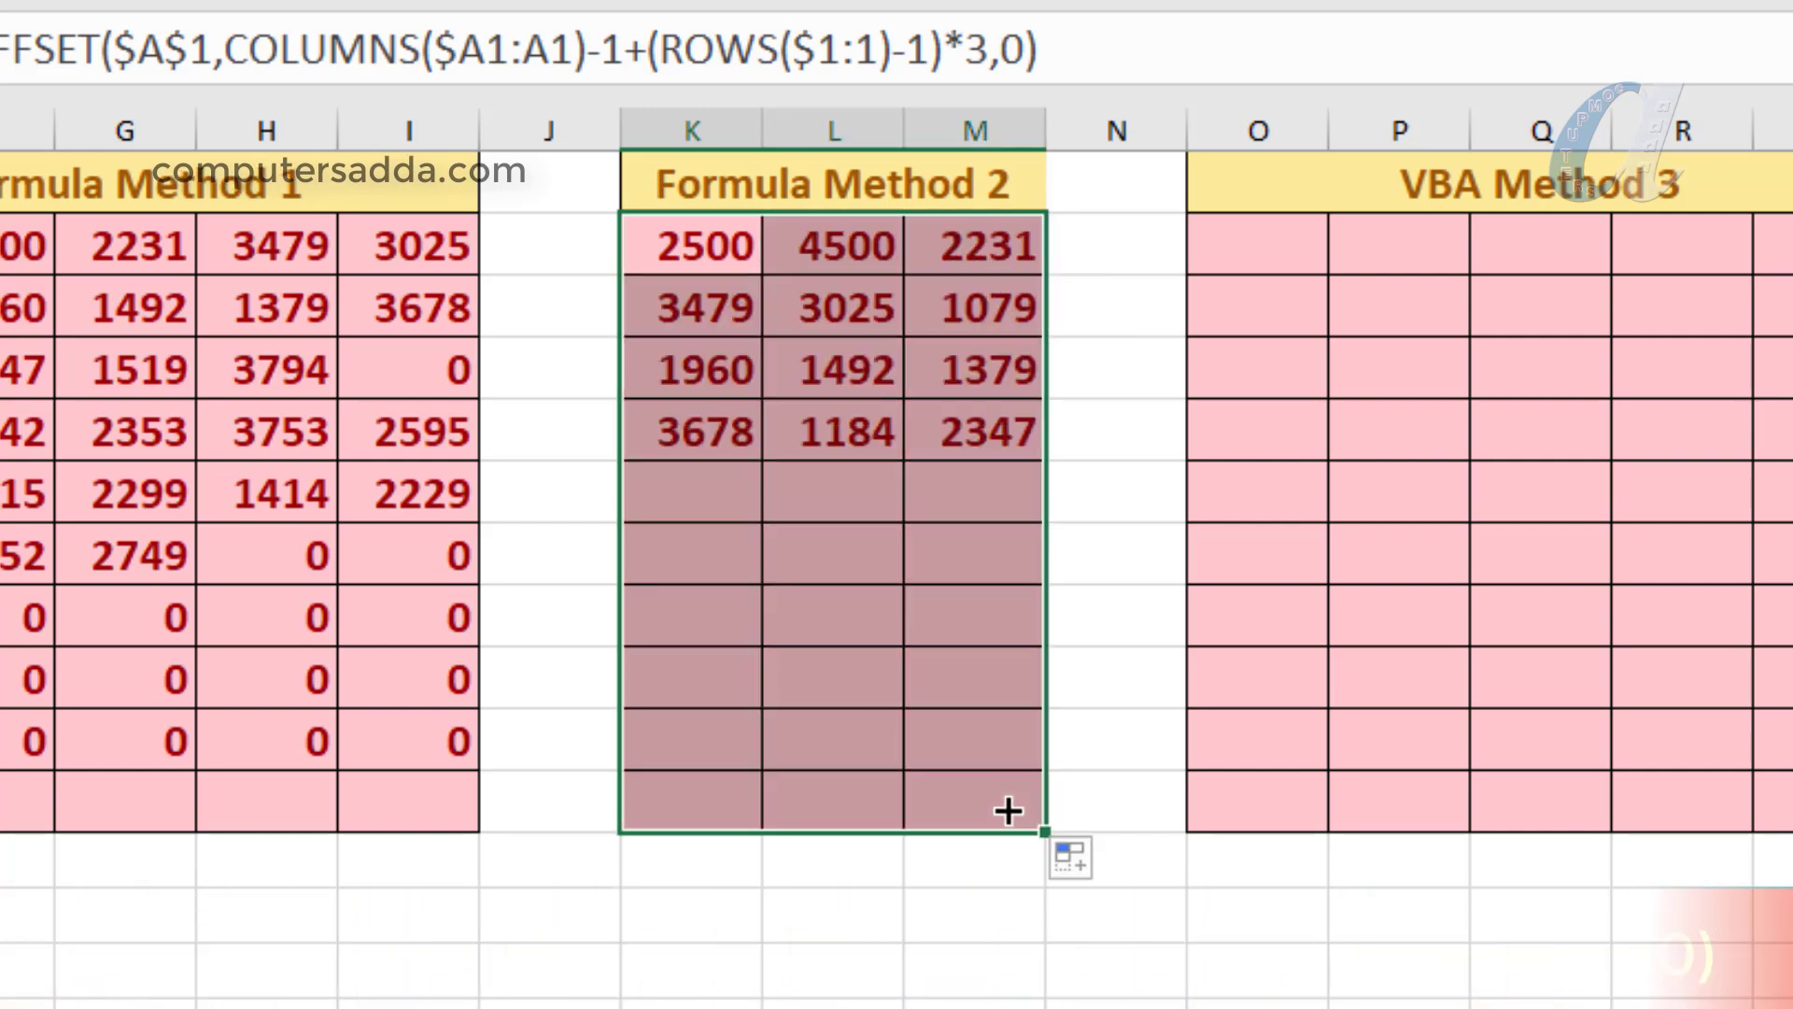